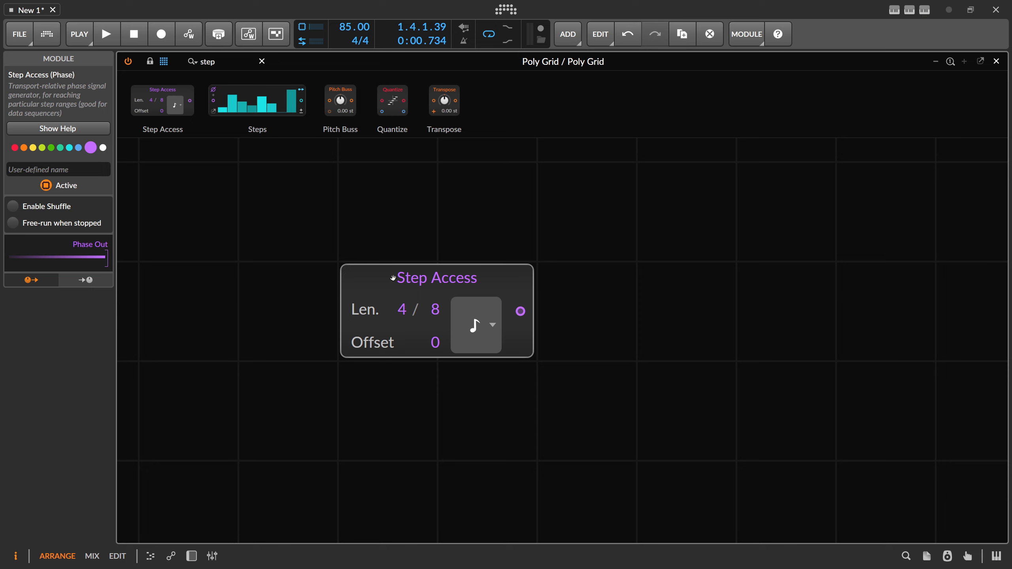
Step: Try a length of 8 in the Step Access module and return it to 4
left_click_drag(405, 313, 407, 307)
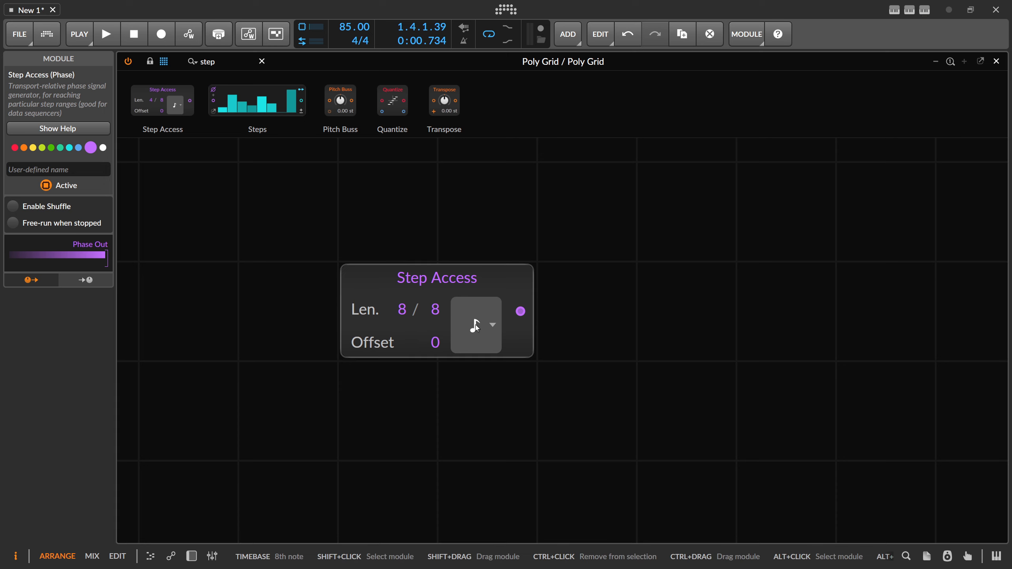
left_click_drag(402, 309, 402, 310)
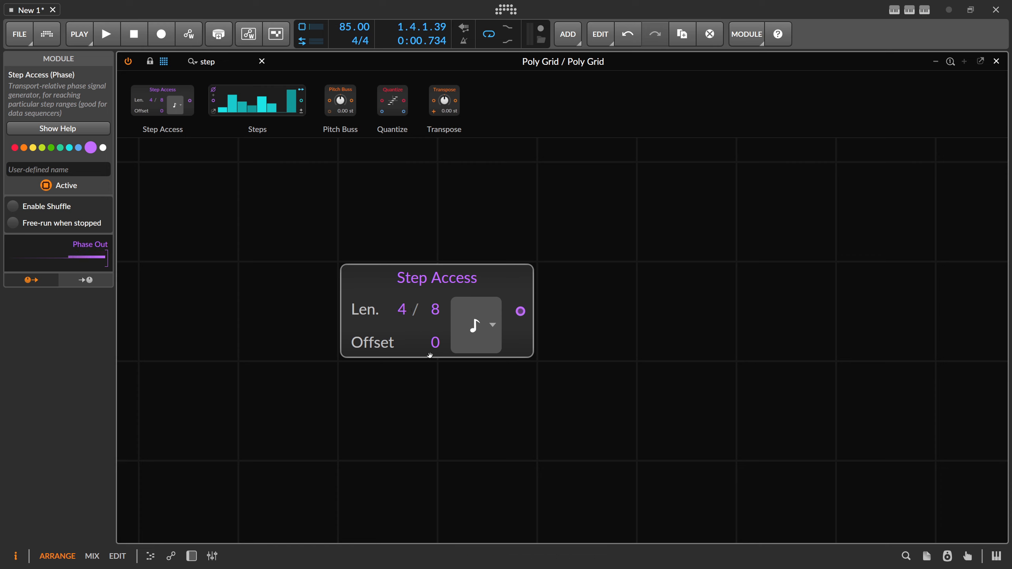
Step: Move the Step Access module aside and add a Pitches module beside it, found by searching for pitch
left_click_drag(449, 285, 388, 288)
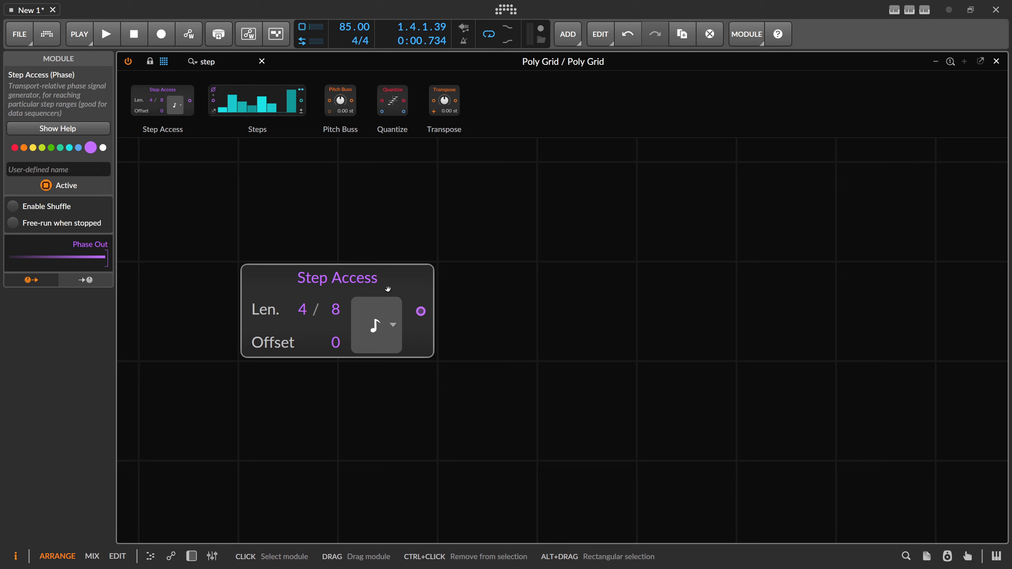
triple_click(201, 60)
key("BackSpace")
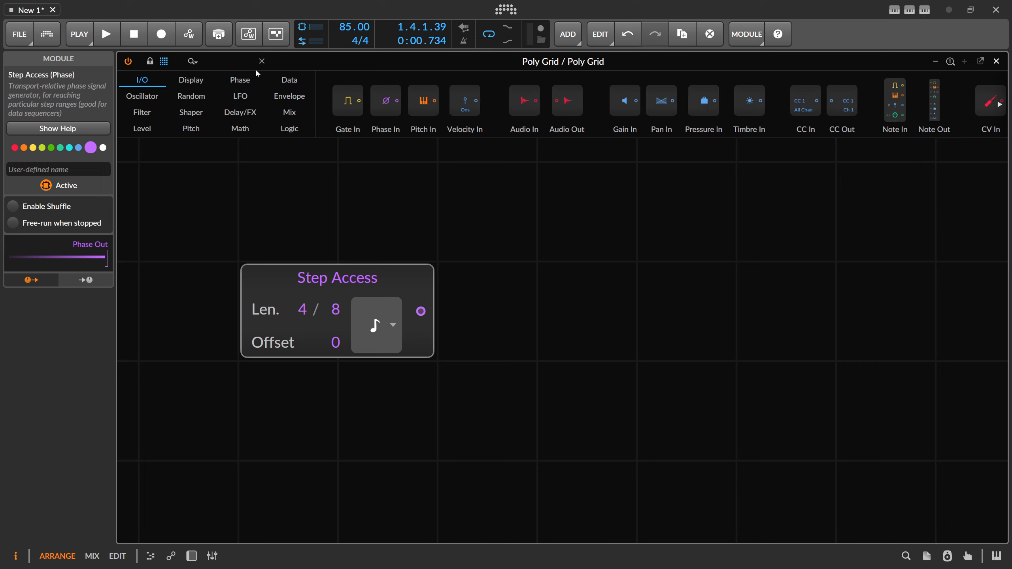
type("pitch")
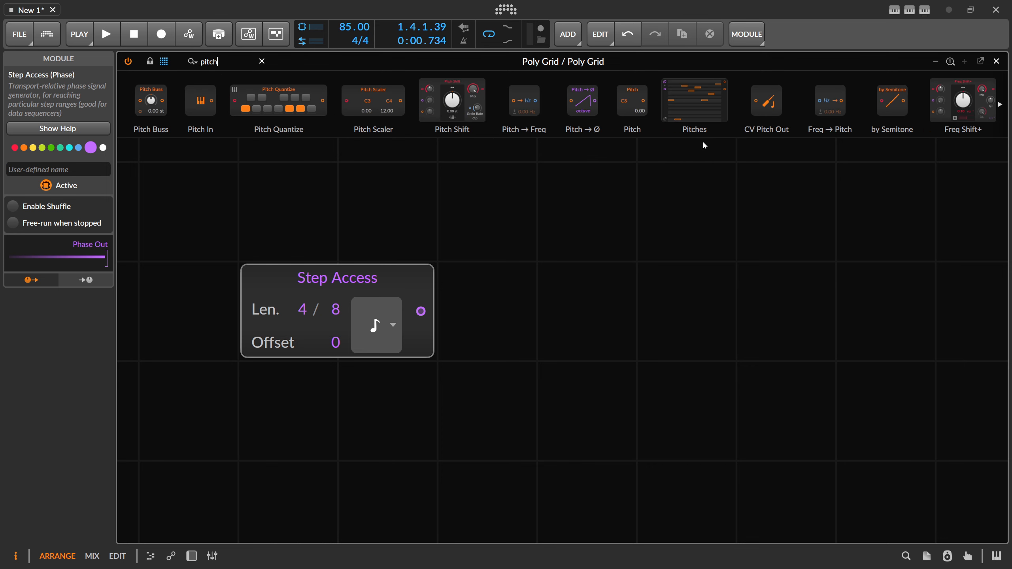
left_click_drag(694, 102, 615, 289)
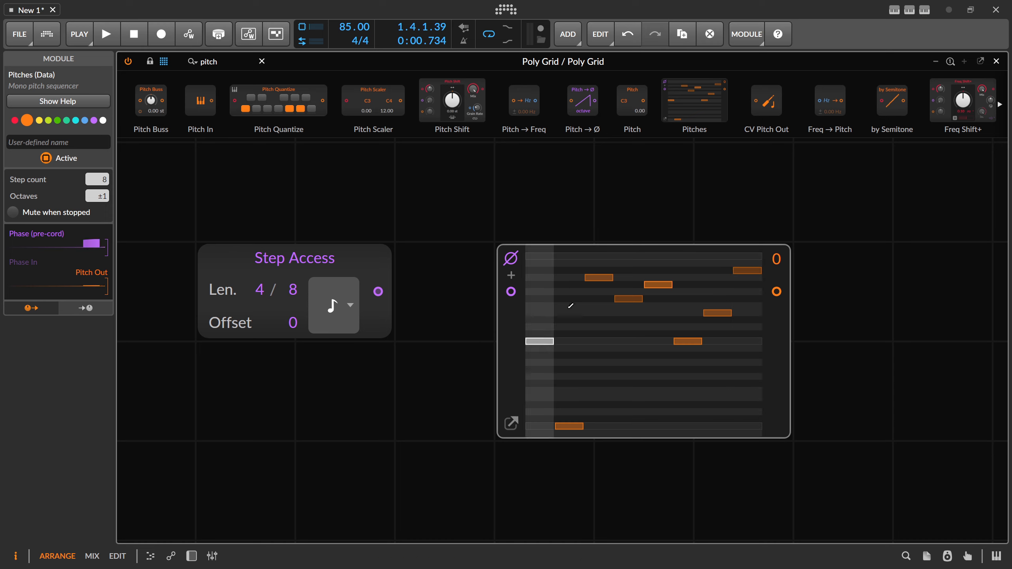
Step: Draw a rising line of pitches over steps 1 to 4 of the Pitches module, with step 3 at 8.00 st
left_click(543, 320)
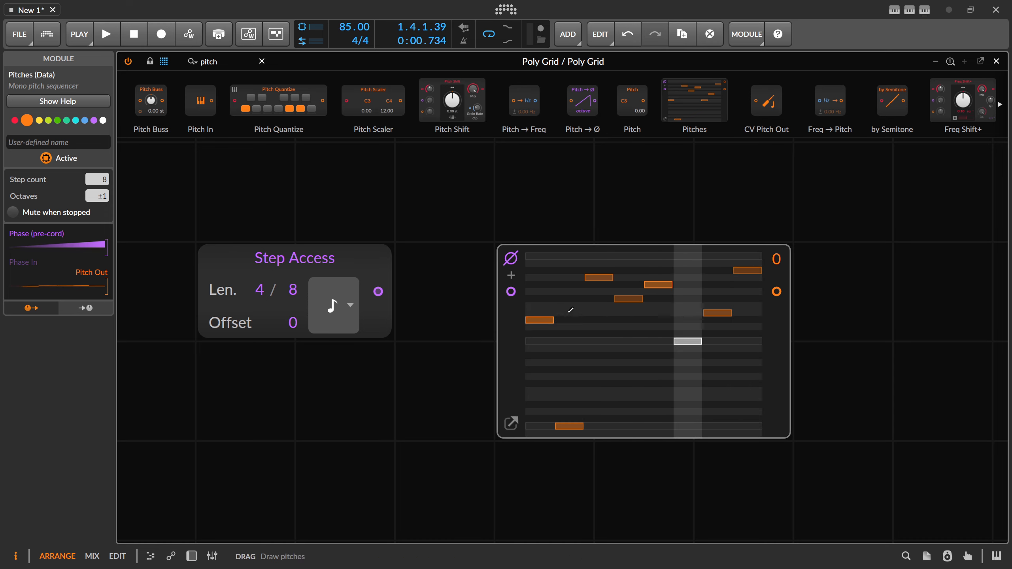
left_click(568, 313)
left_click(571, 305)
left_click_drag(572, 304, 573, 299)
left_click(598, 299)
left_click(598, 284)
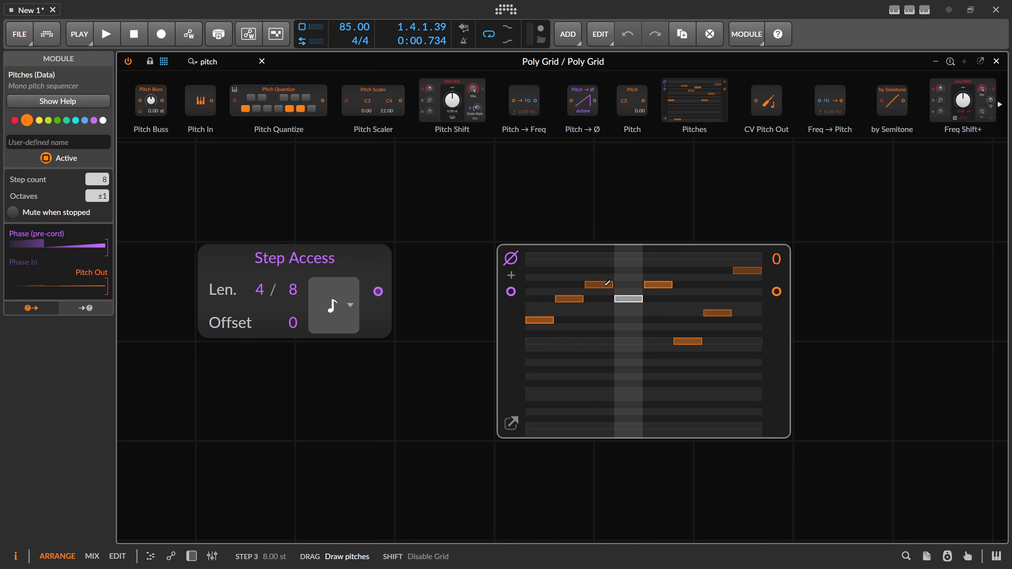
left_click(625, 270)
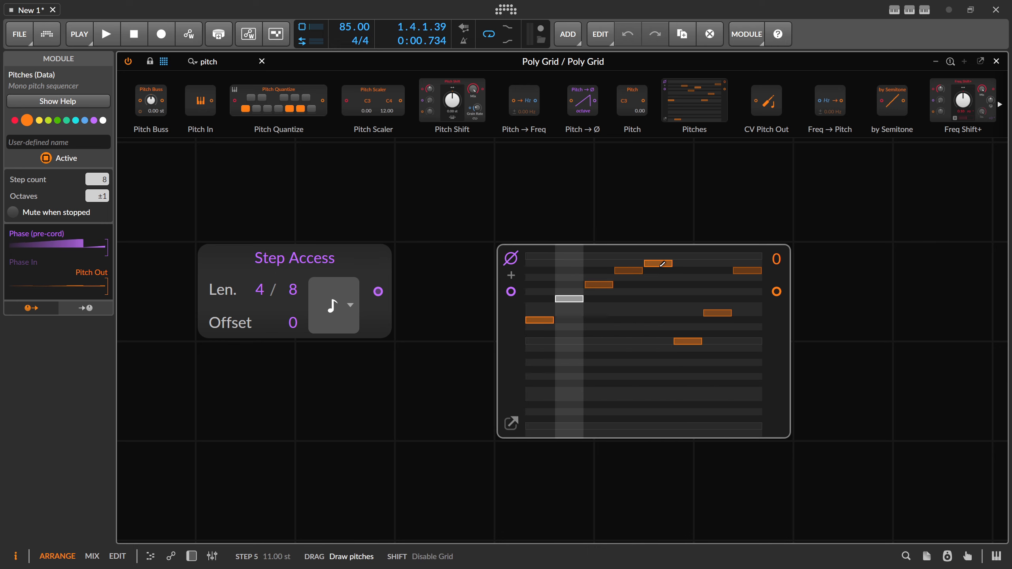
Step: Redraw steps 5 to 8: step 5 one semitone below step 2, step 6 lowest, step 7 level with step 1, step 8 level with step 3
left_click(659, 288)
left_click(658, 299)
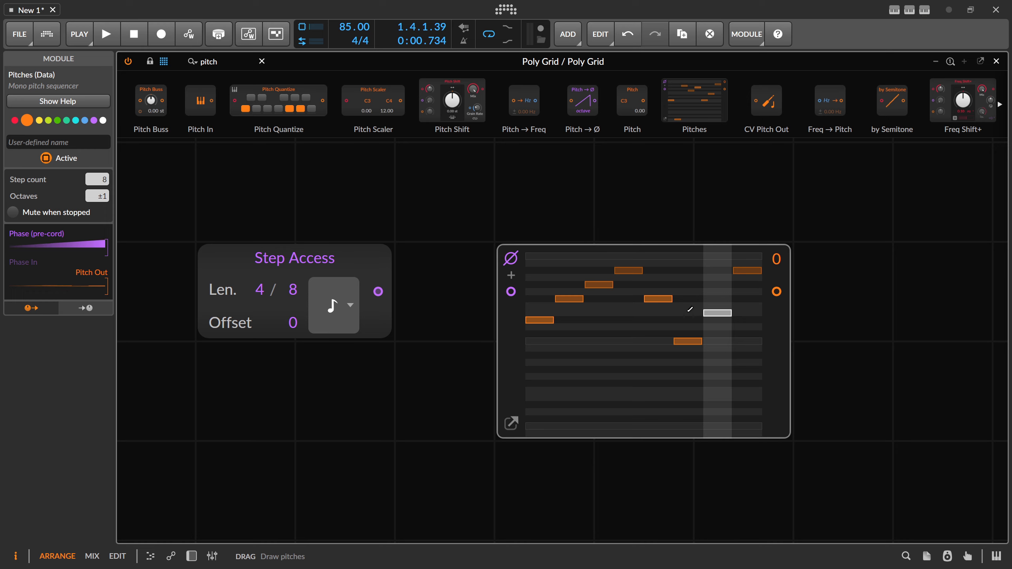
left_click(682, 354)
left_click(717, 320)
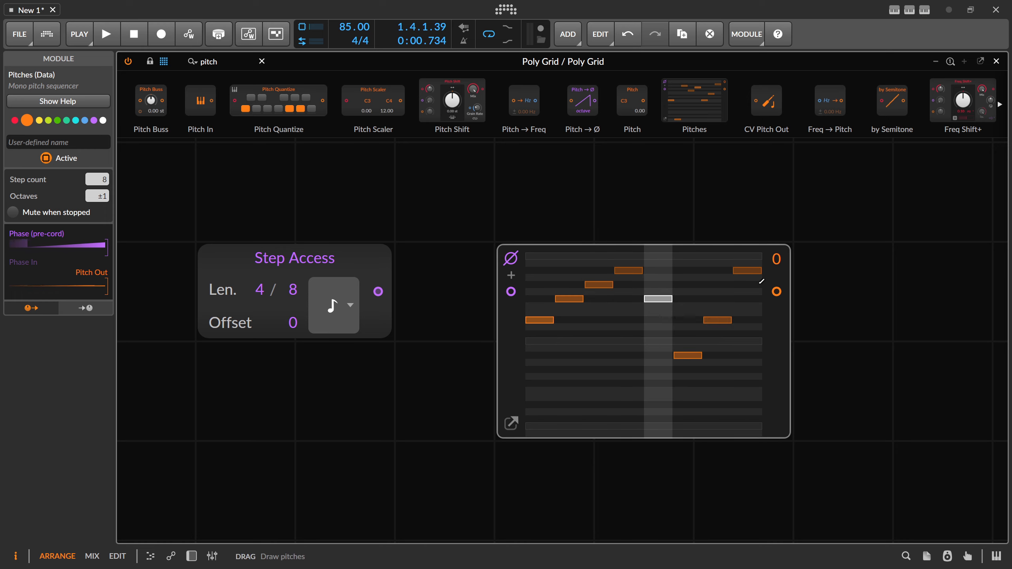
left_click(747, 285)
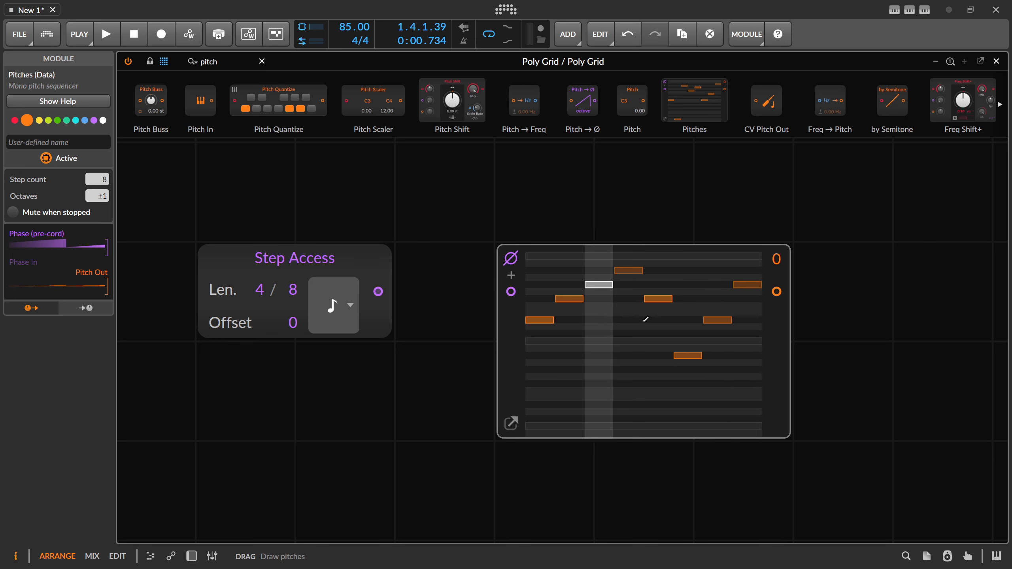
left_click(655, 305)
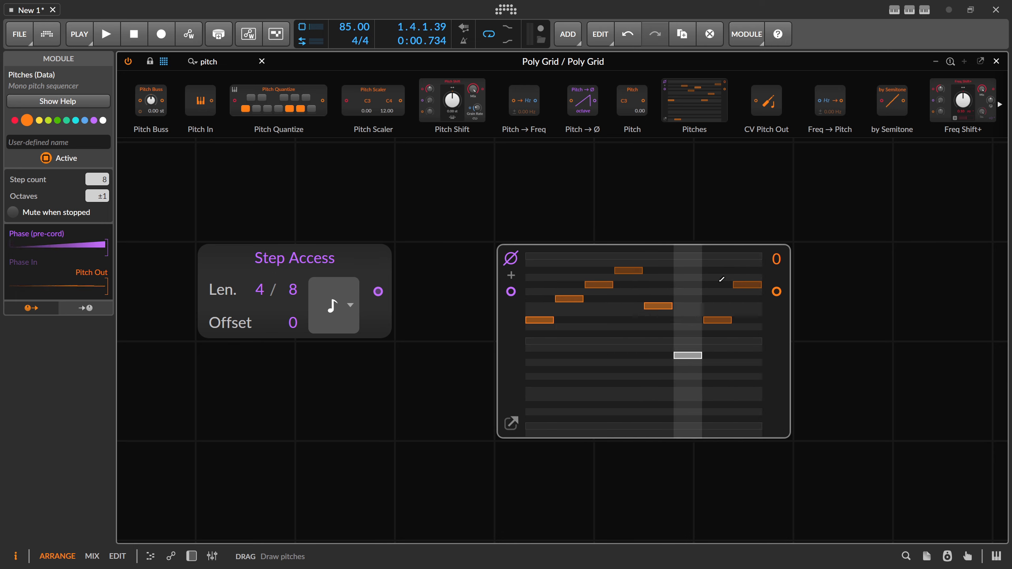
Step: Turn off device phase on the Pitches module and connect Step Access's phase output to its phase input
left_click(509, 259)
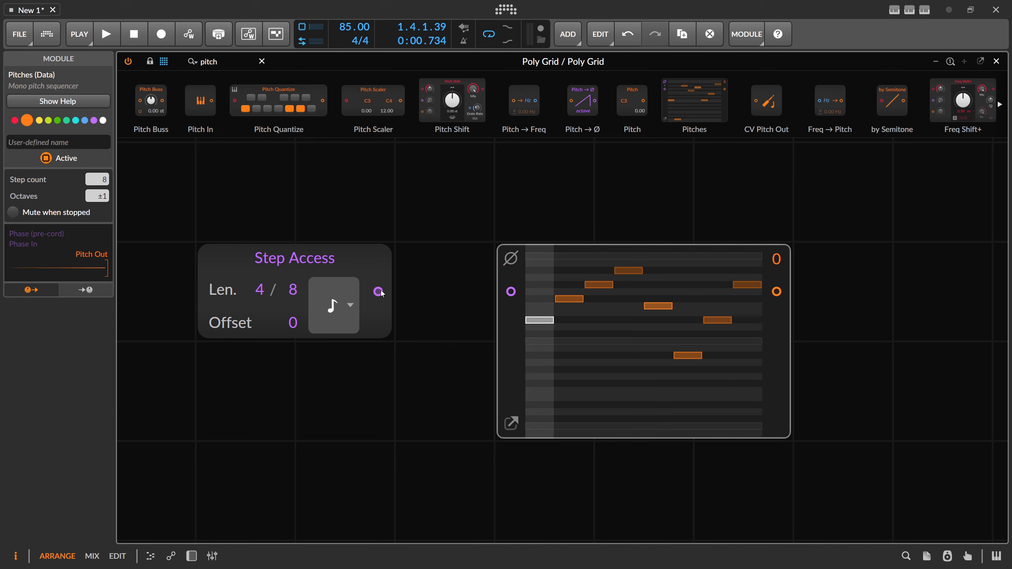
left_click_drag(380, 293, 511, 292)
Step: Enable Free-run when stopped for the Step Access module and reset the transport to the start
left_click(359, 259)
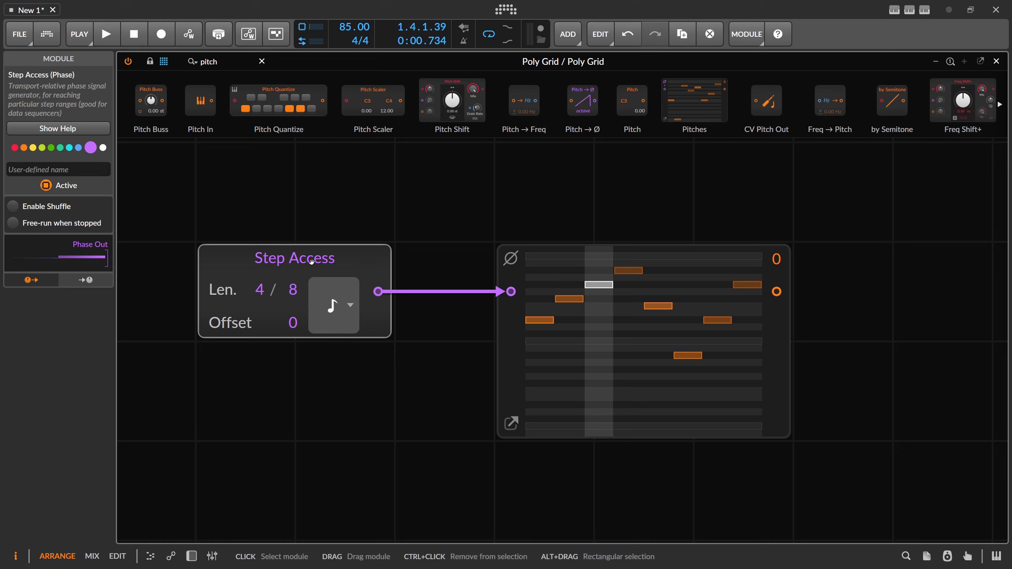
left_click(14, 225)
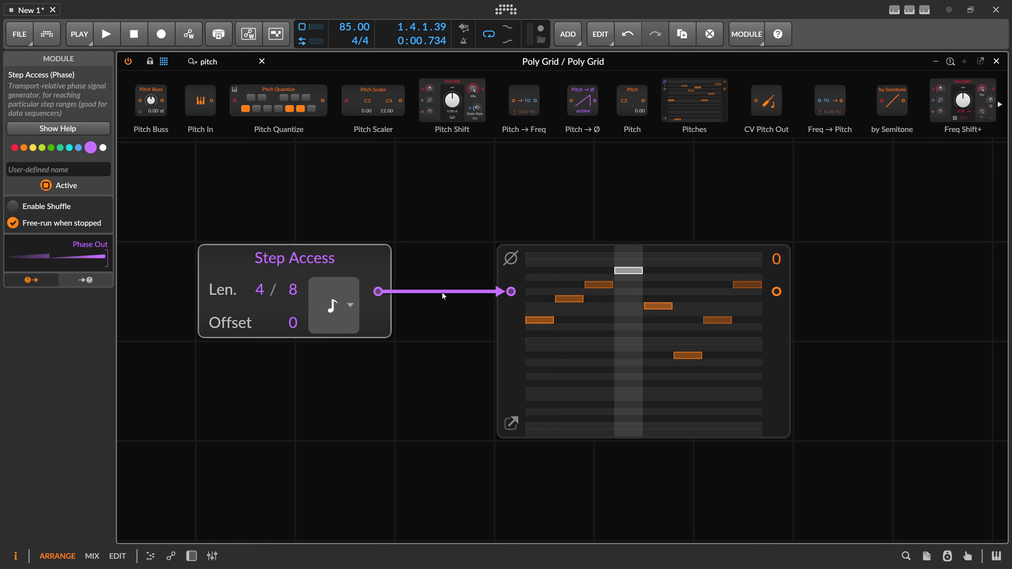
left_click(134, 37)
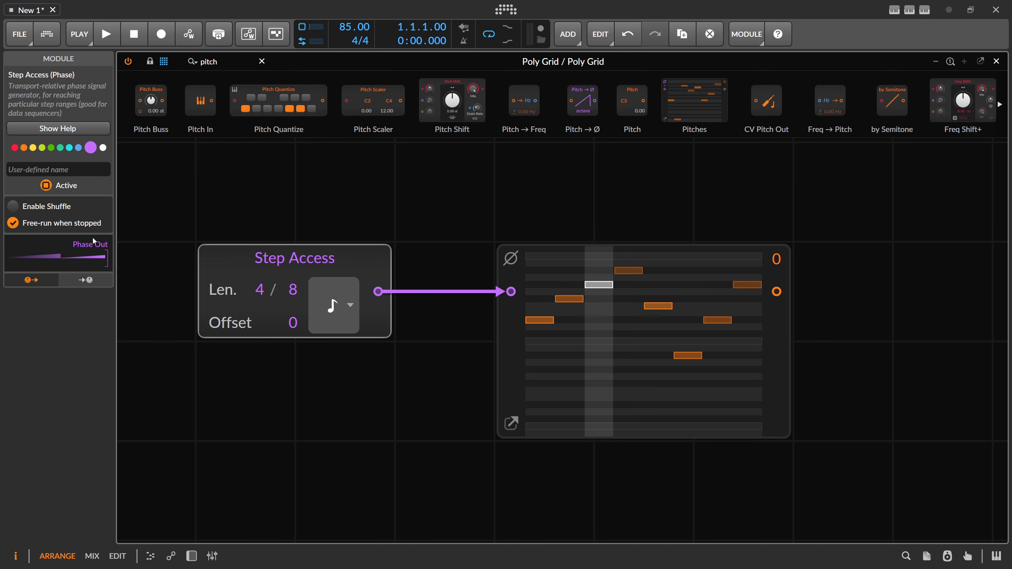
Step: Play and stop the transport with Step Access's Free-run when stopped turned off, and turn that option back on
left_click(13, 223)
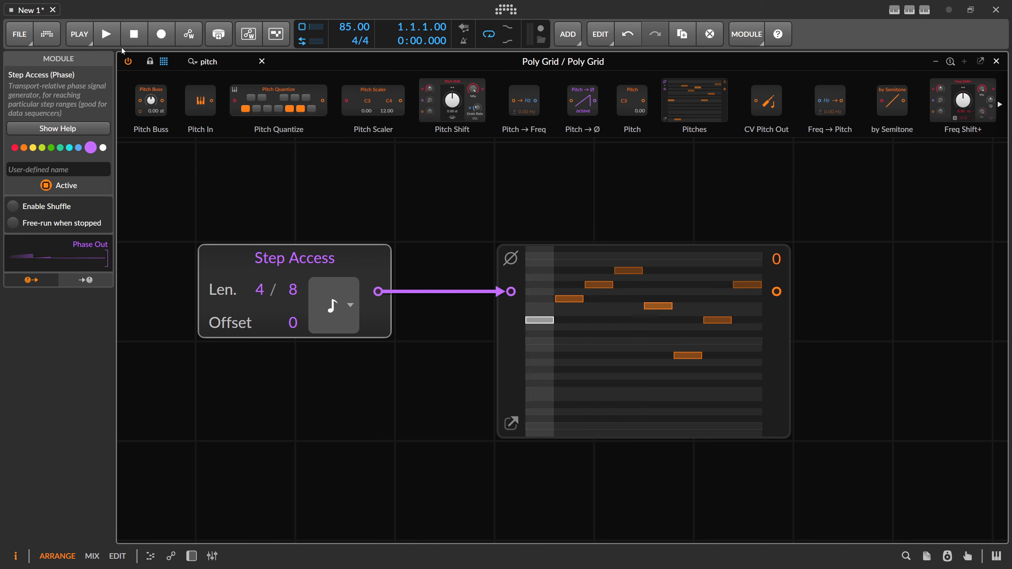
left_click(105, 34)
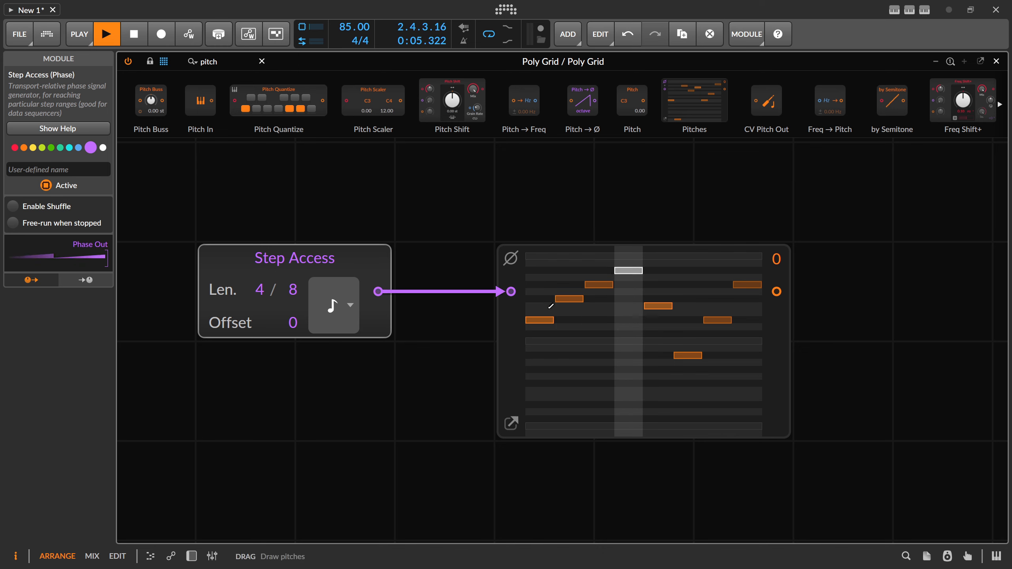
left_click(134, 32)
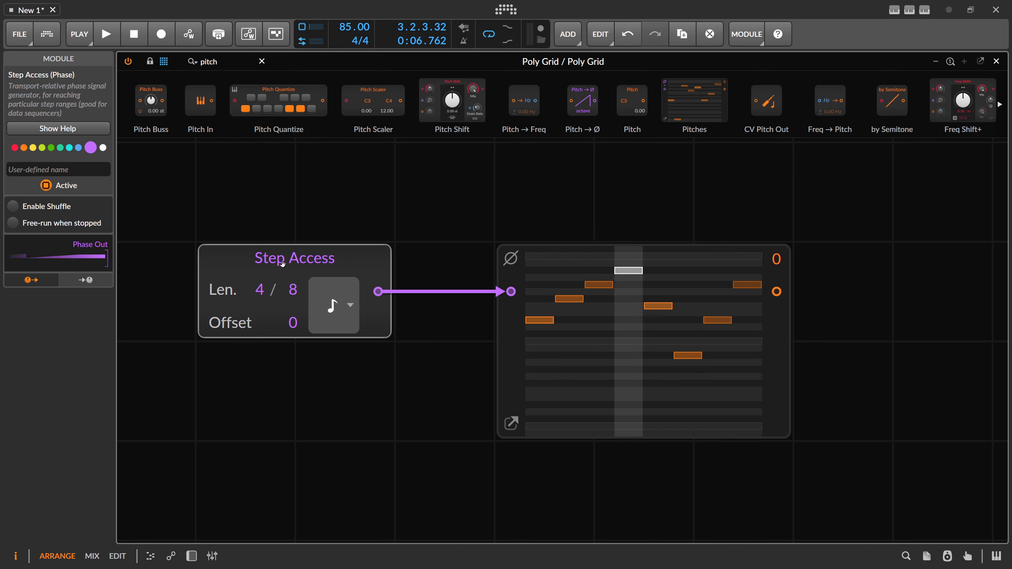
left_click(13, 225)
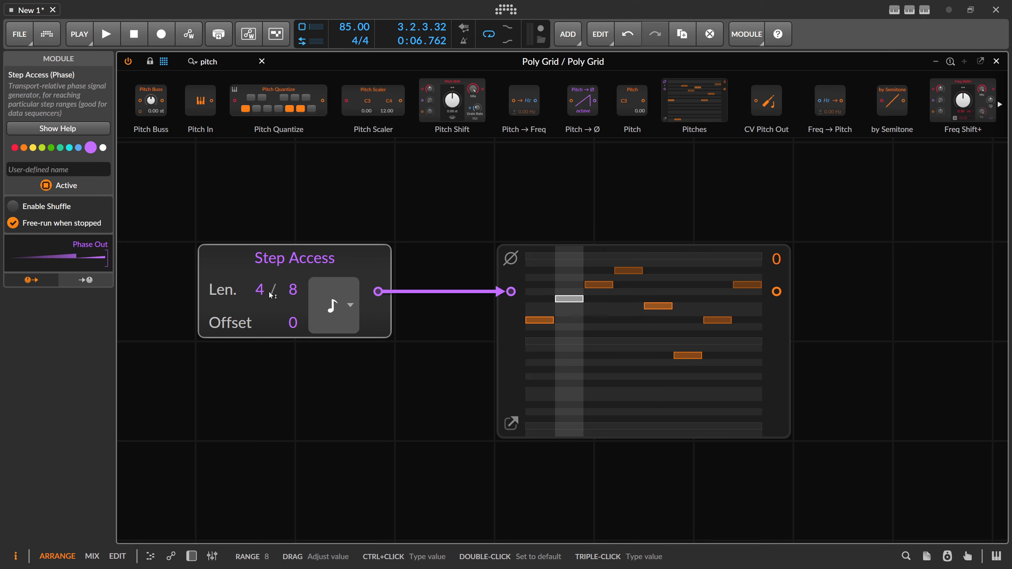
Step: Set the Step Access length to 2 and its offset to +2
mouse_move(261, 290)
left_mouse_down()
mouse_move(261, 303)
mouse_move(263, 290)
left_mouse_up()
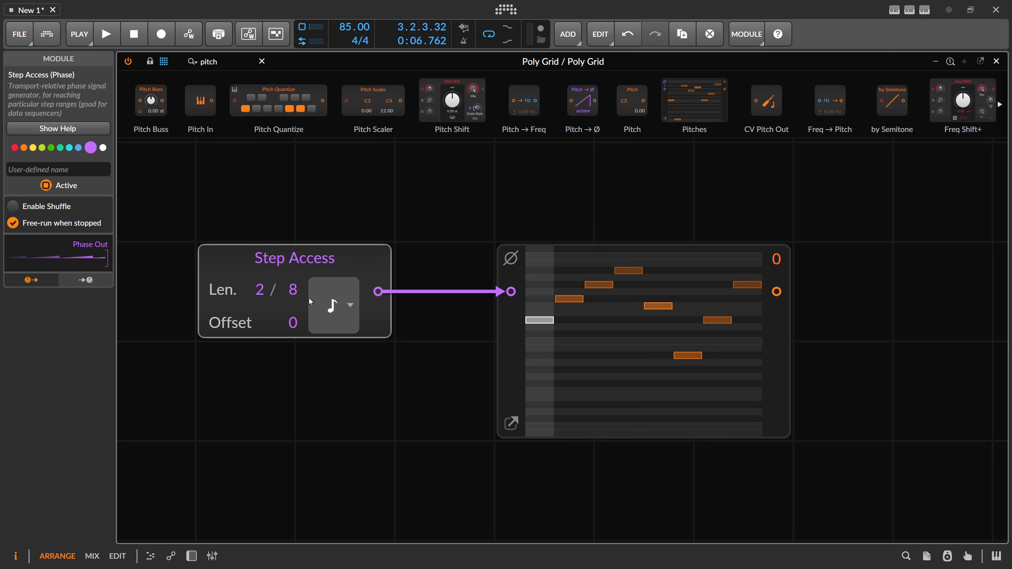
left_click_drag(293, 322, 293, 308)
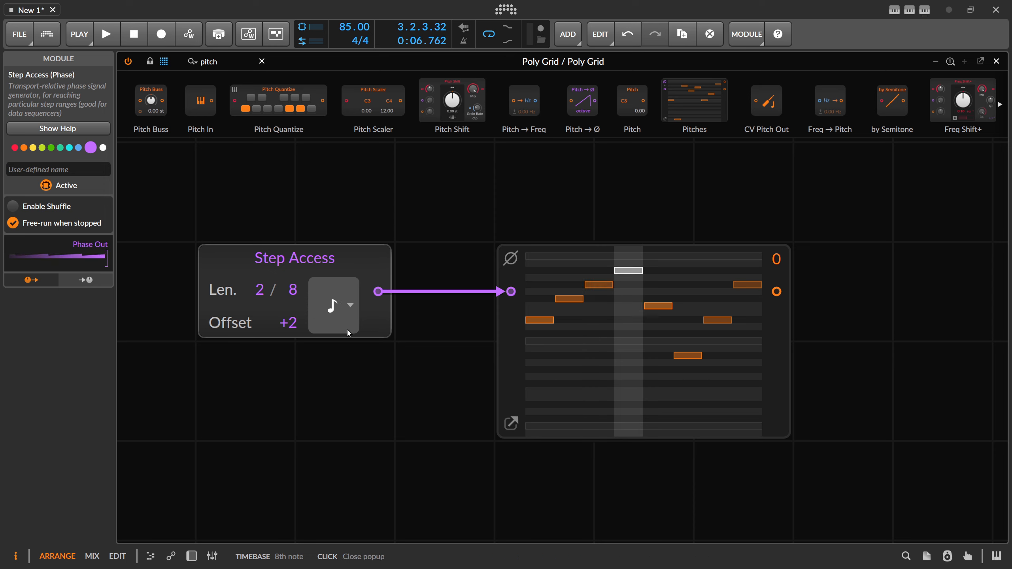
Step: Try shorter note values as the Step Access module's timebase
left_click(352, 397)
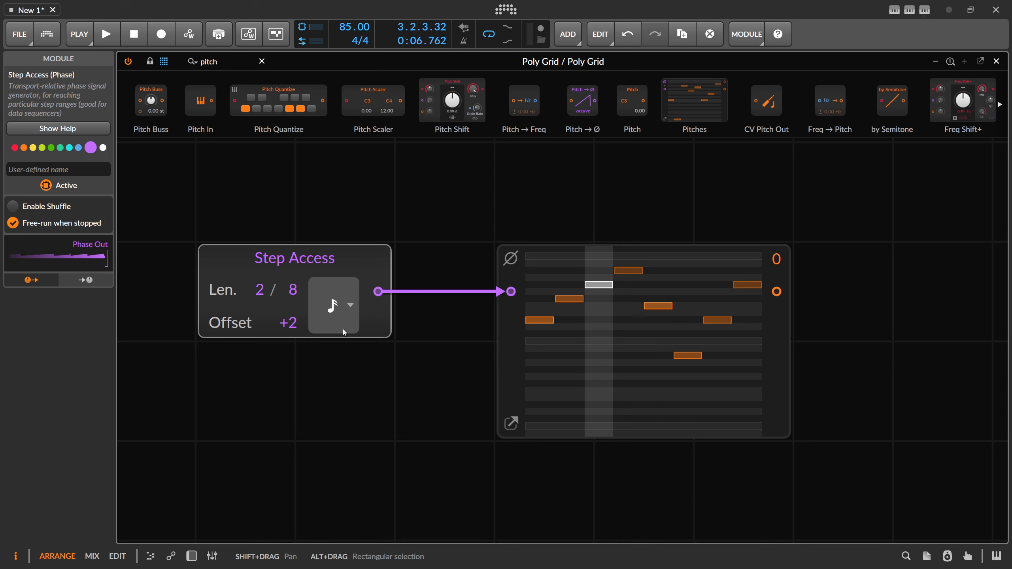
left_click(337, 310)
left_click(353, 413)
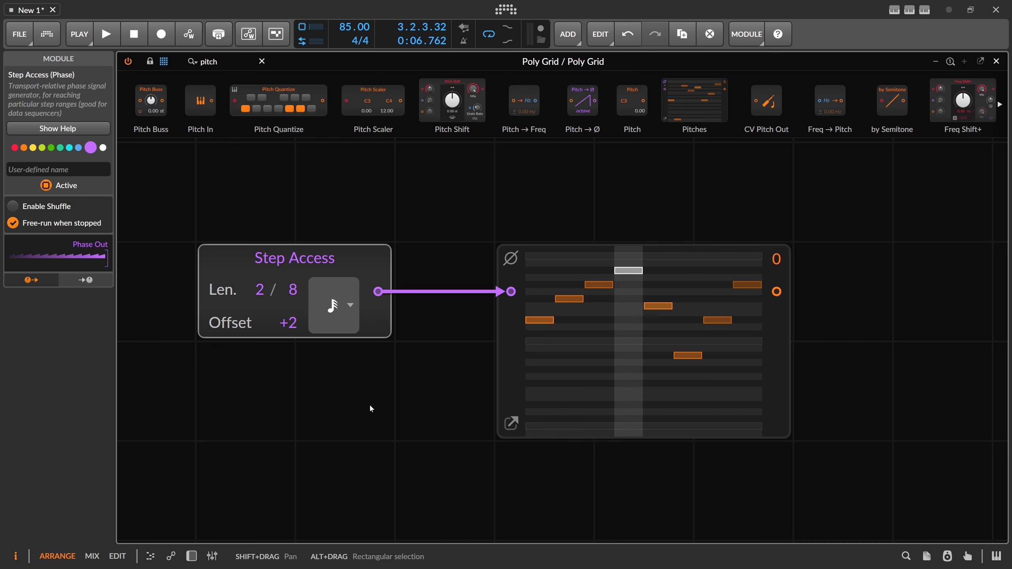
left_click(343, 311)
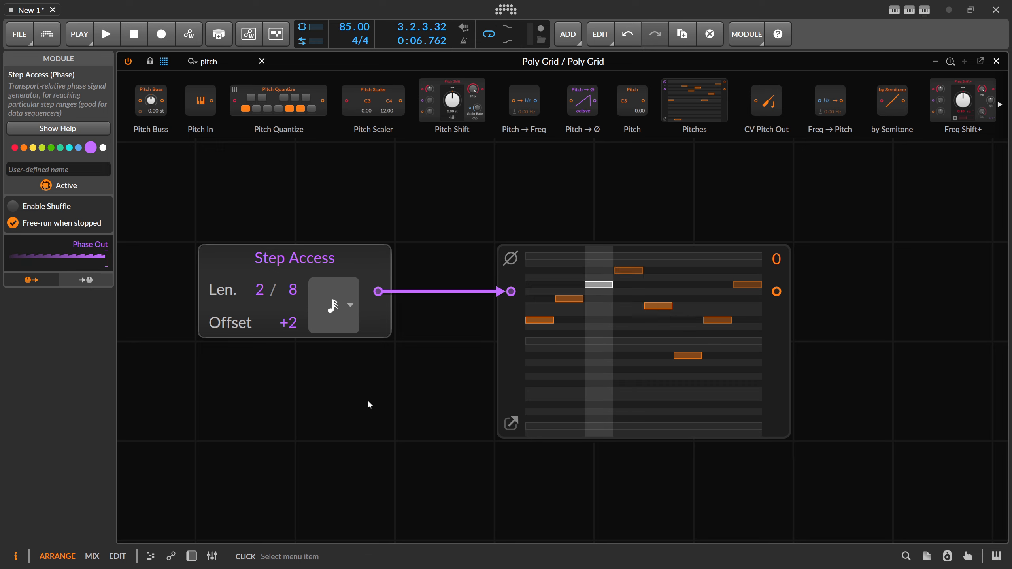
left_click(361, 269)
left_click(343, 303)
left_click(349, 251)
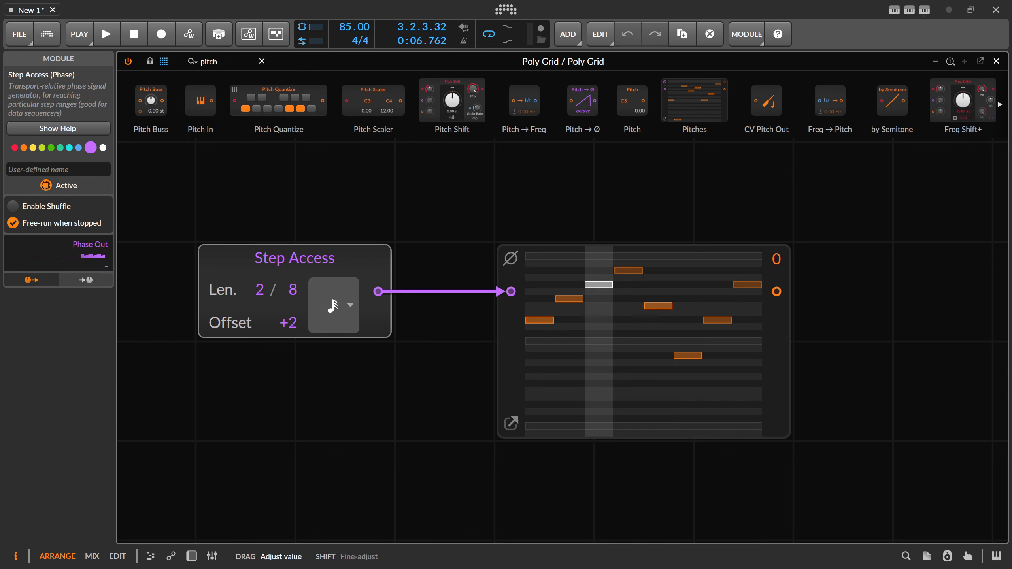
Step: Set Step Access to a length of 8, an offset of 0 and a Quarter note timebase
left_click_drag(281, 311, 281, 279)
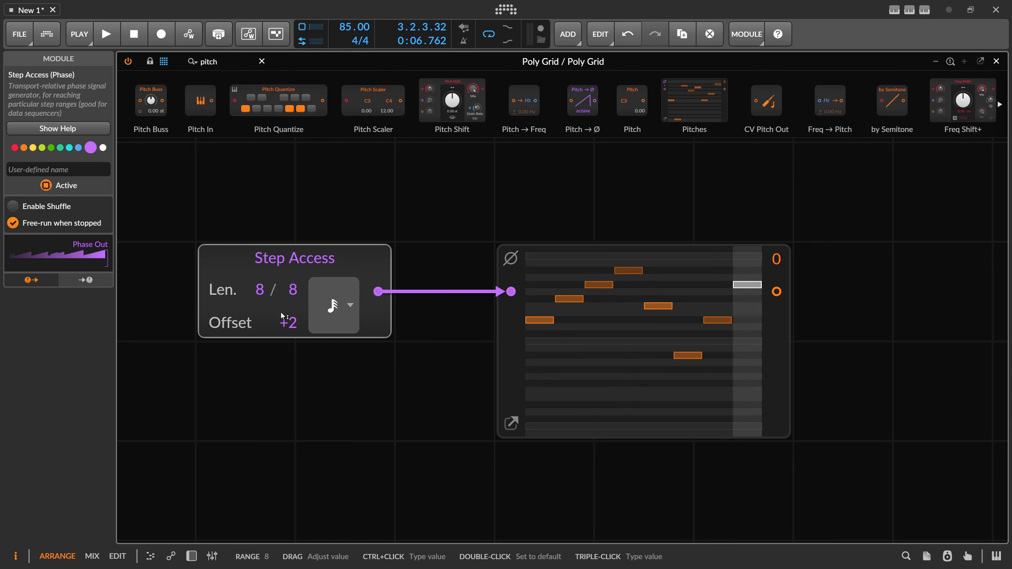
double_click(284, 316)
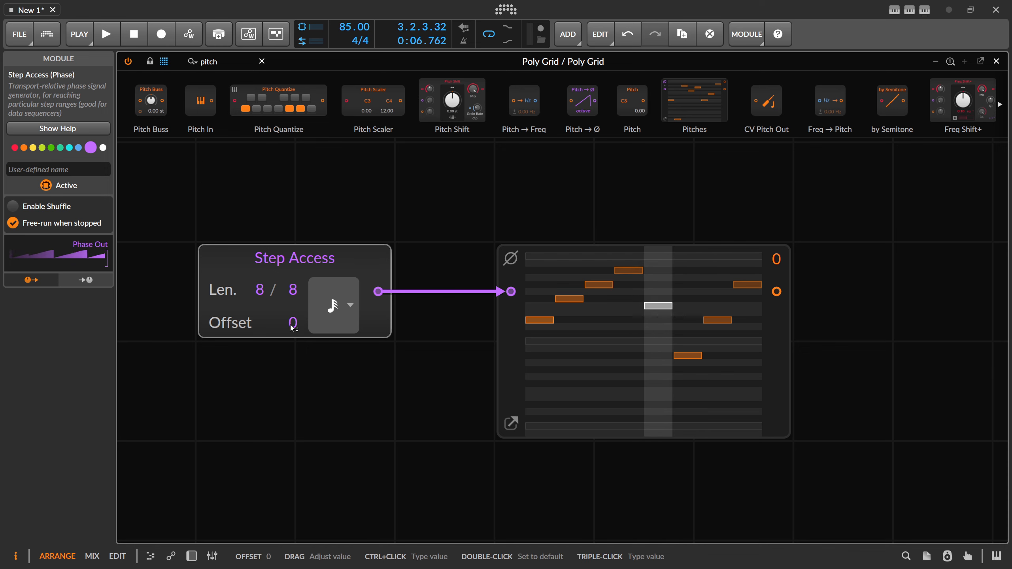
left_click(365, 374)
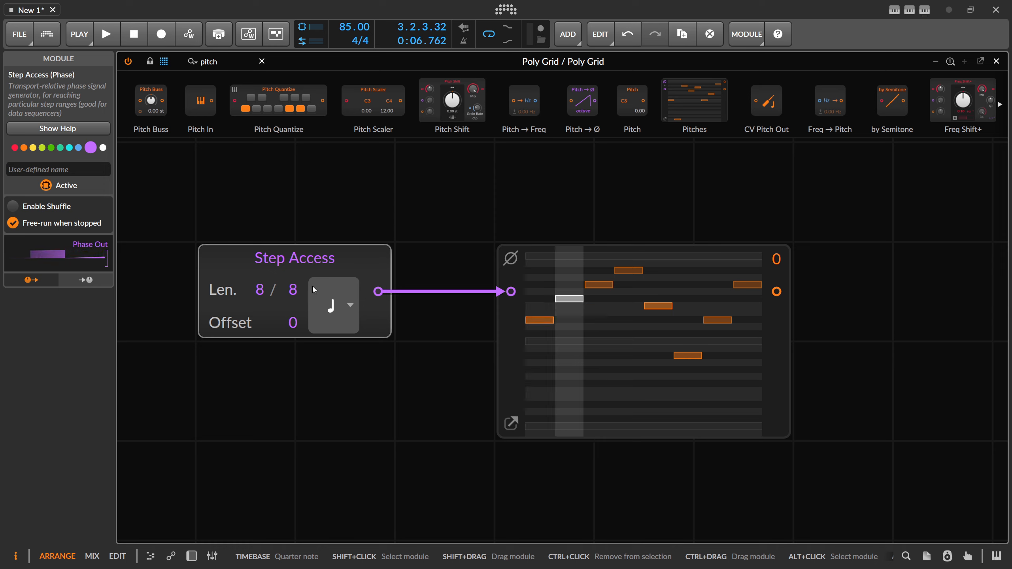
Step: Select the Pitches module, try Step Access ranges of 4, 2 and 1, and restore the range to 8
left_click(504, 343)
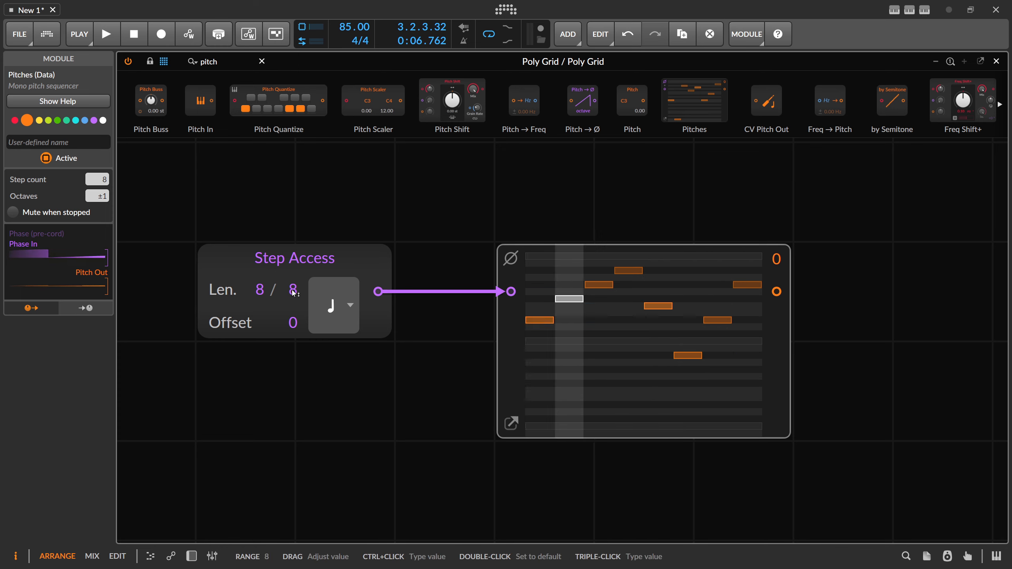
left_click_drag(295, 294, 295, 314)
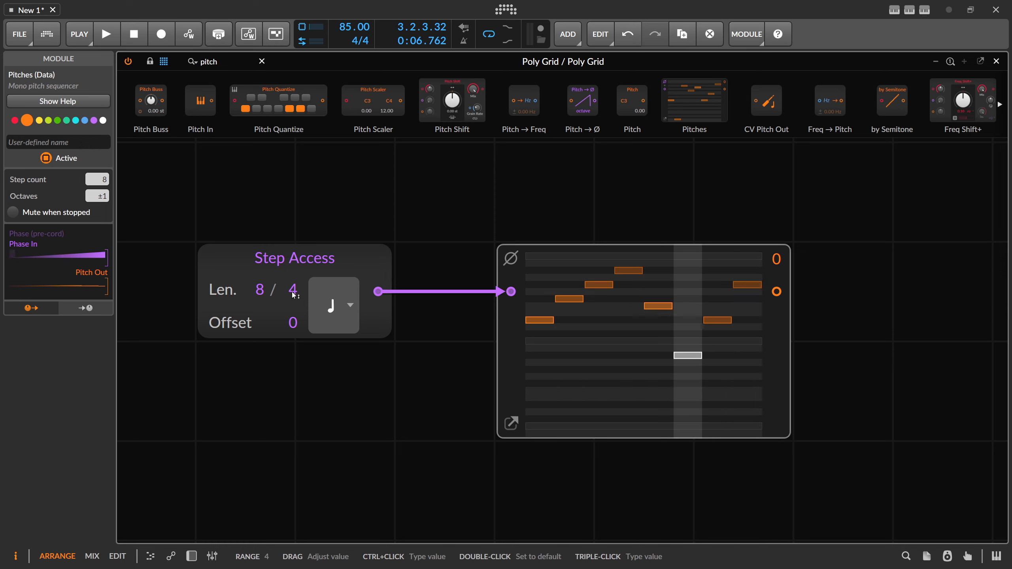
left_click_drag(293, 293, 346, 327)
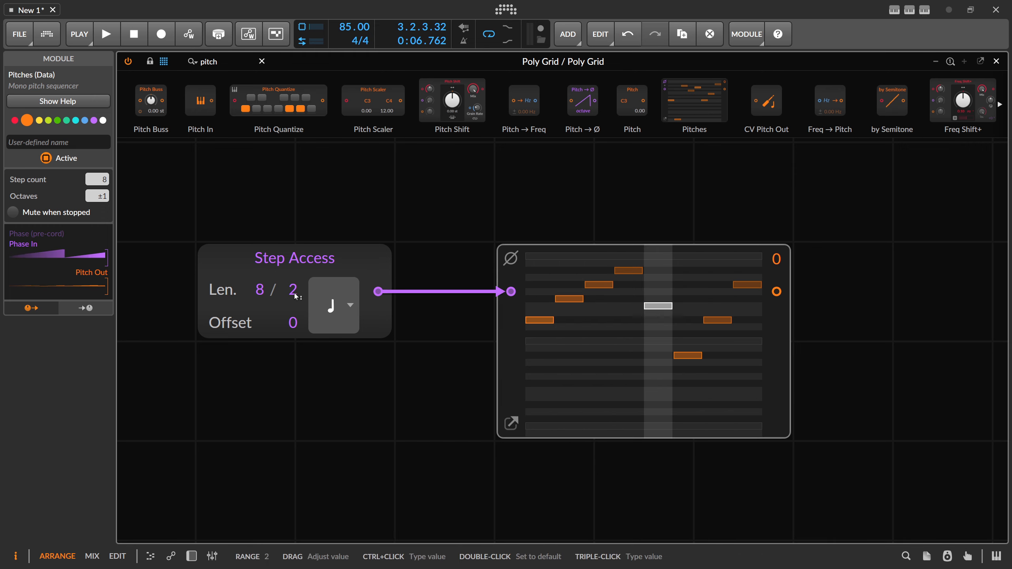
left_click_drag(293, 289, 302, 300)
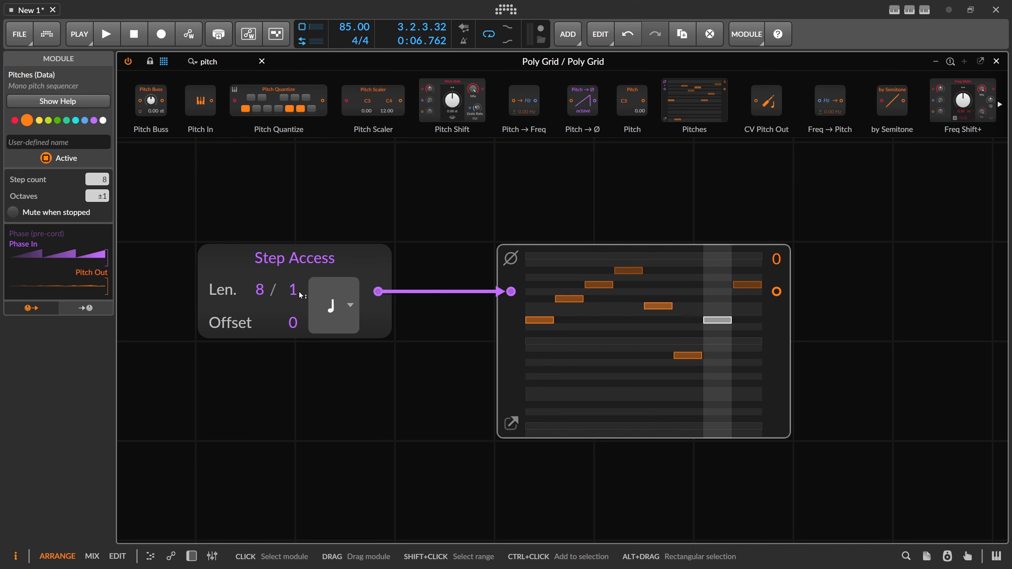
left_click_drag(299, 291, 299, 271)
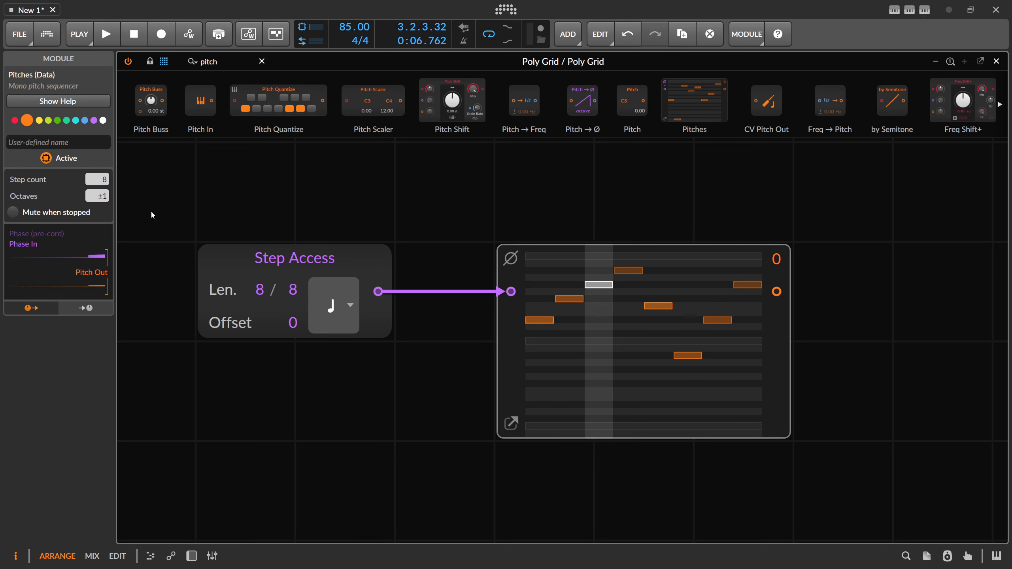
Step: Try Pitches step counts of 16 and 32, and restore the step count to 8
mouse_move(104, 180)
left_mouse_down()
mouse_move(107, 172)
mouse_move(107, 184)
left_mouse_up()
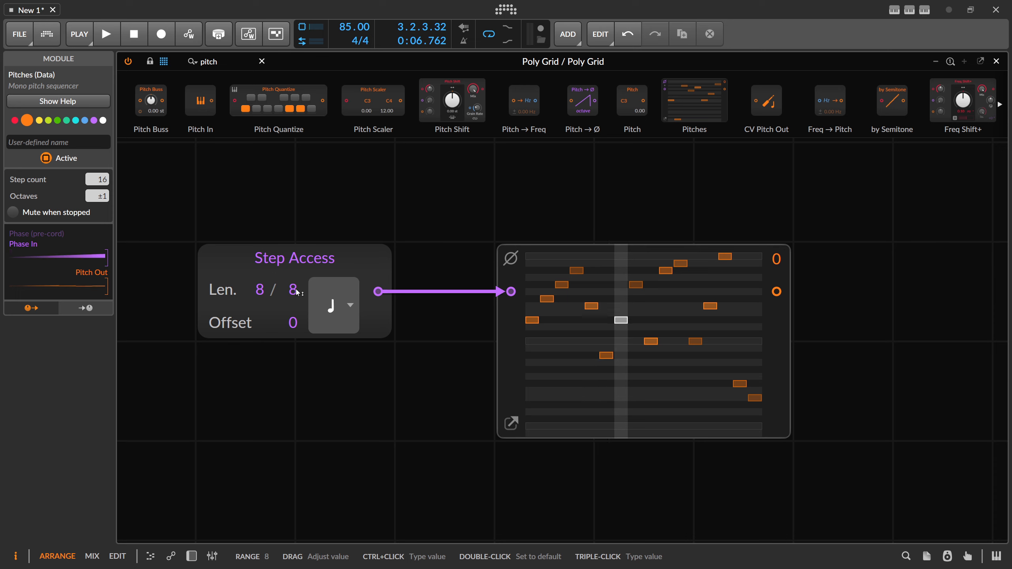
triple_click(103, 179)
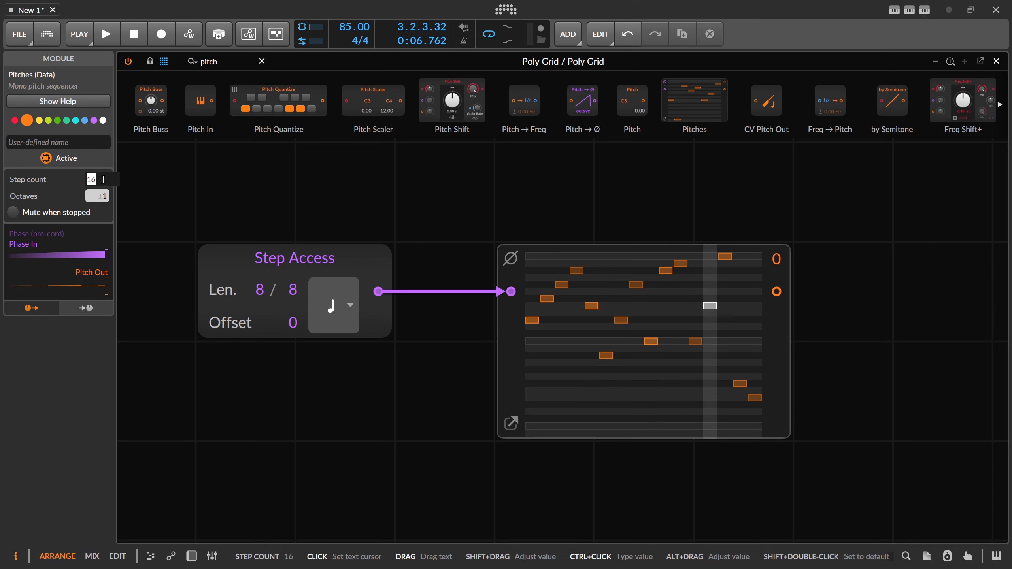
type("32")
key("Return")
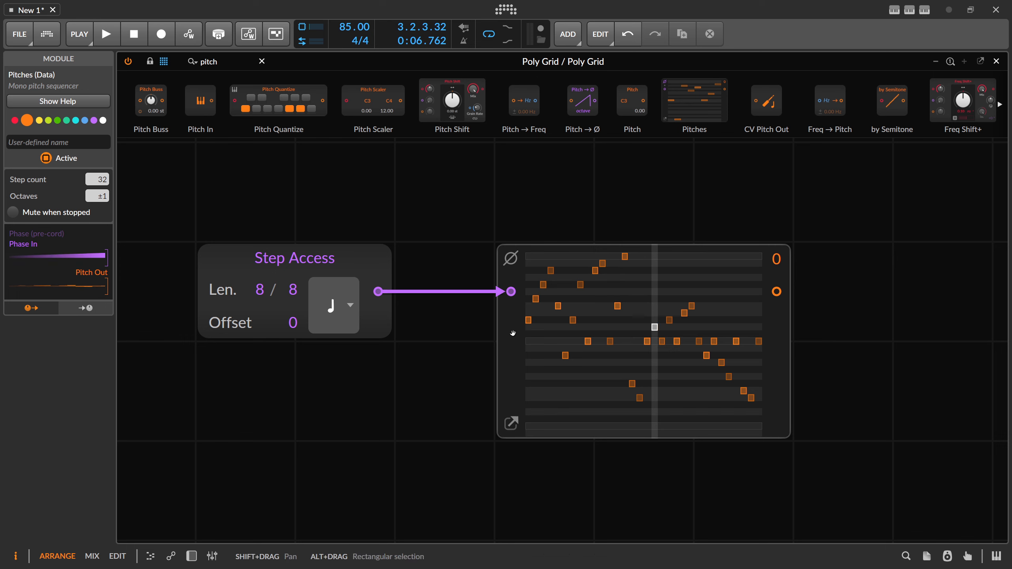
double_click(98, 180)
type("8")
key("Return")
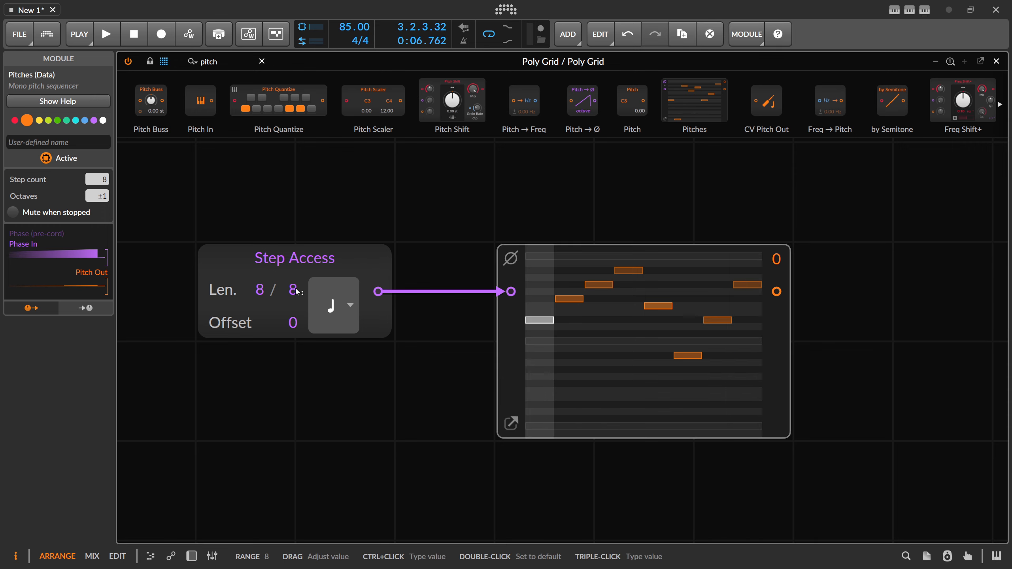
Step: Set the Step Access range to 6 and duplicate the Step Access and Pitches modules together below the originals
left_click_drag(293, 294, 293, 310)
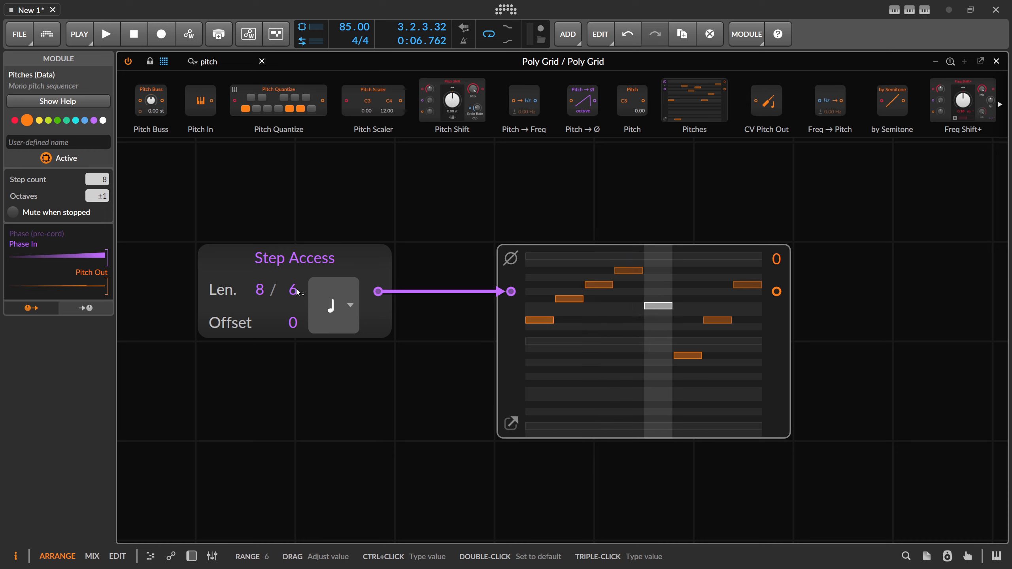
scroll(403, 168, "down", 3)
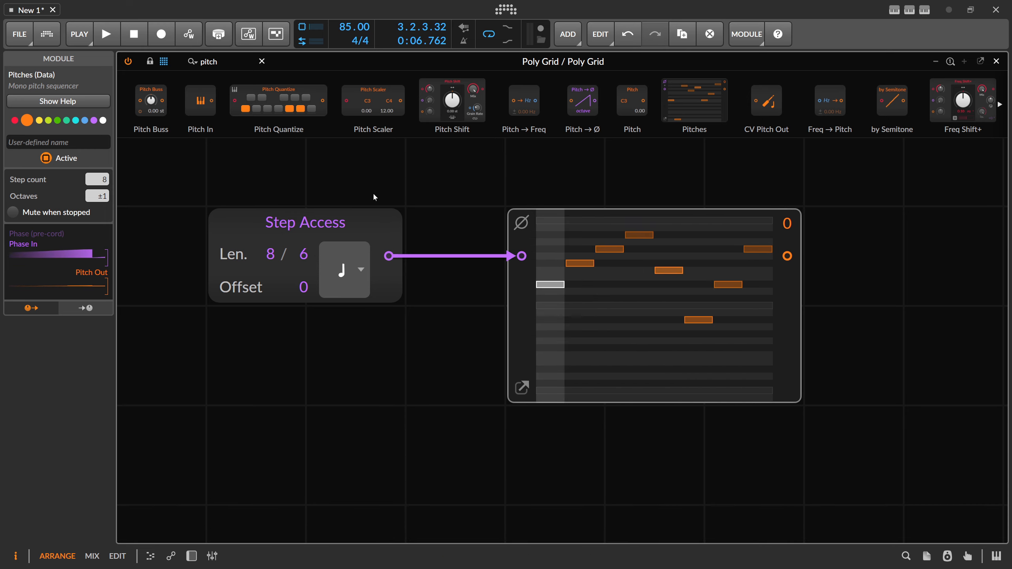
scroll(484, 181, "down", 2)
left_click_drag(696, 406, 701, 355)
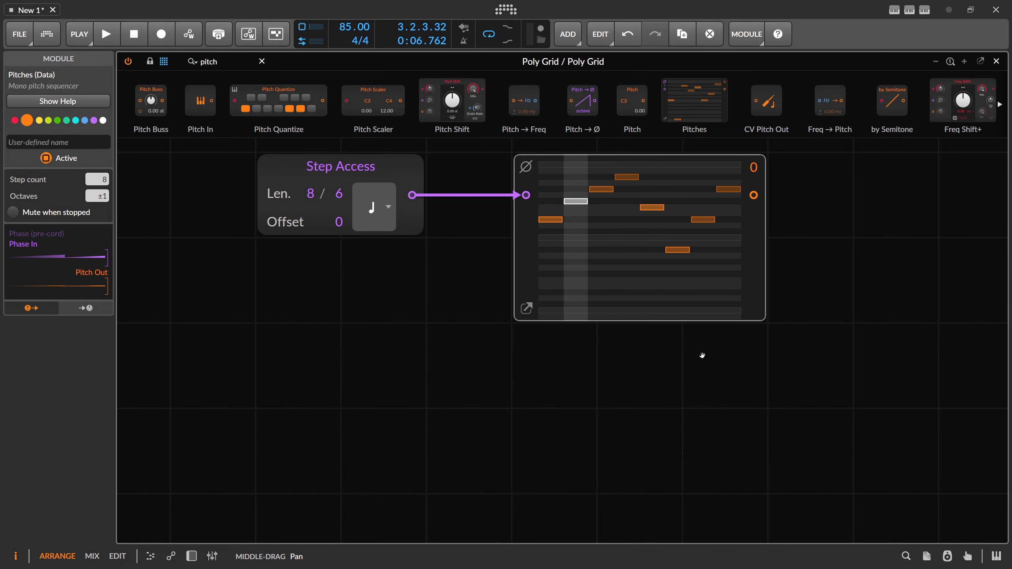
left_click_drag(747, 384, 414, 232)
key("ctrl+d")
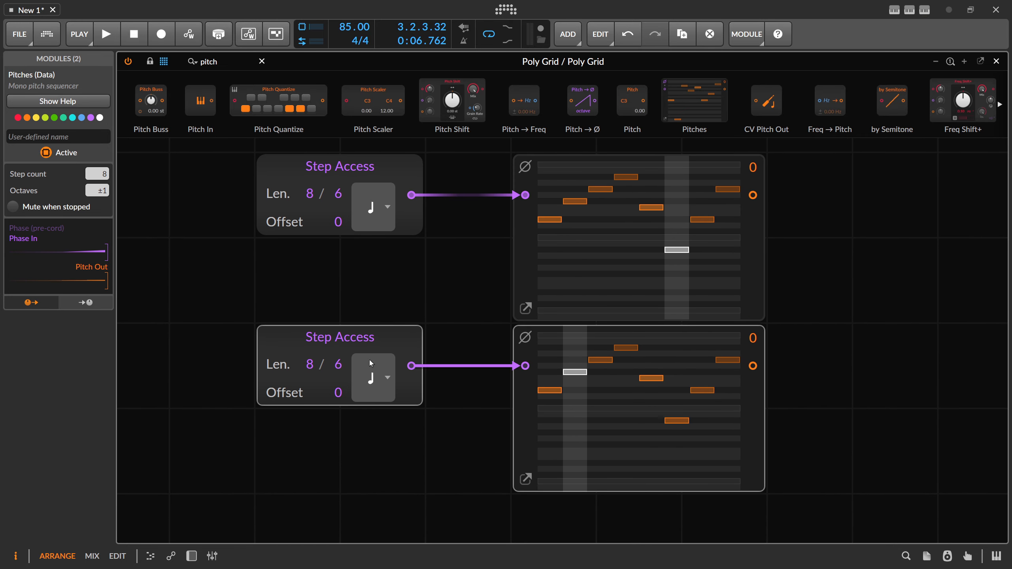
Step: Set the range of the duplicated lower Step Access module to 8 and run the transport
left_click_drag(338, 364, 338, 356)
left_click(377, 375)
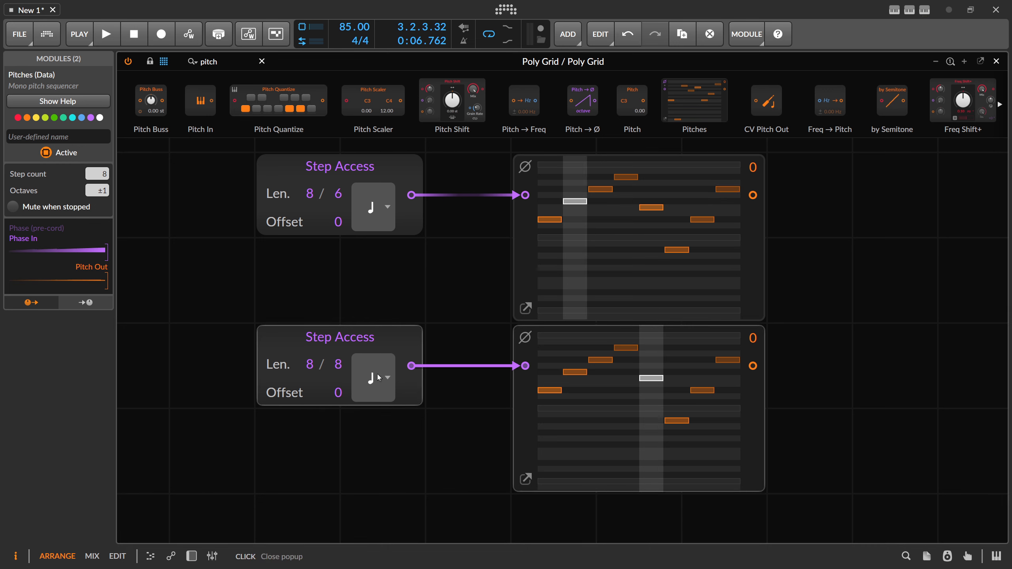
left_click(346, 274)
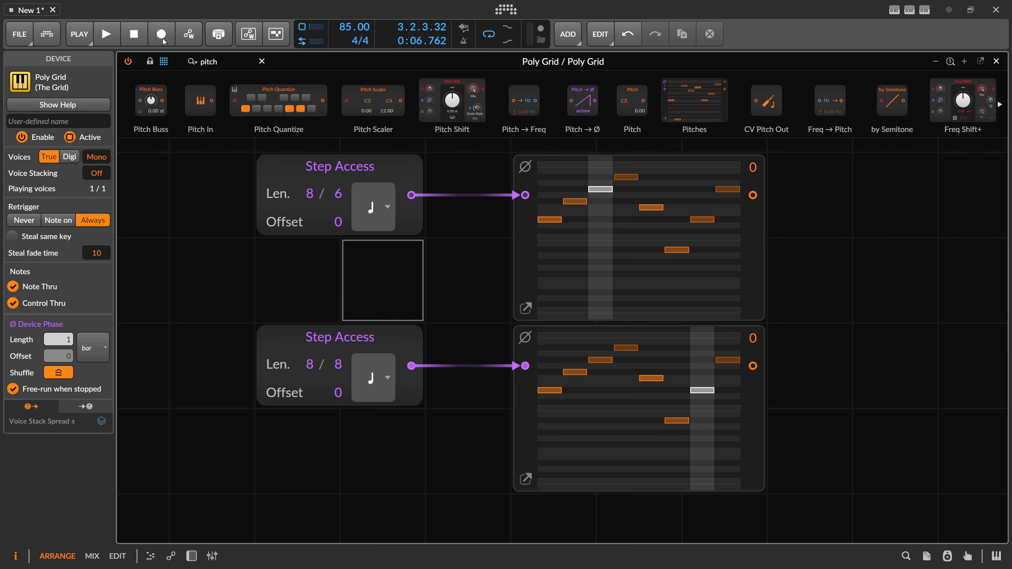
left_click(111, 34)
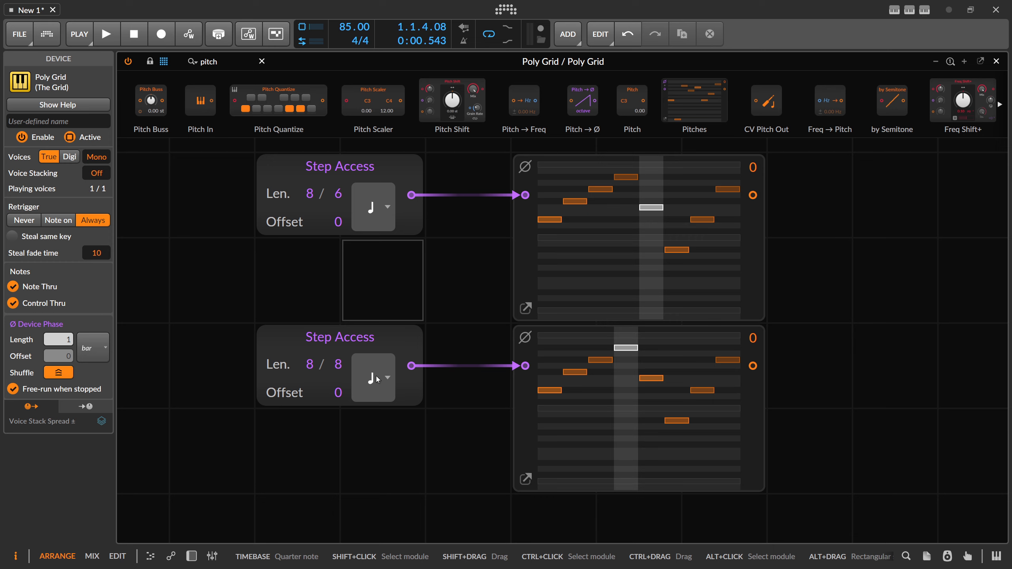
Step: Set the timebase of both Step Access modules to 8th note
left_click(427, 178)
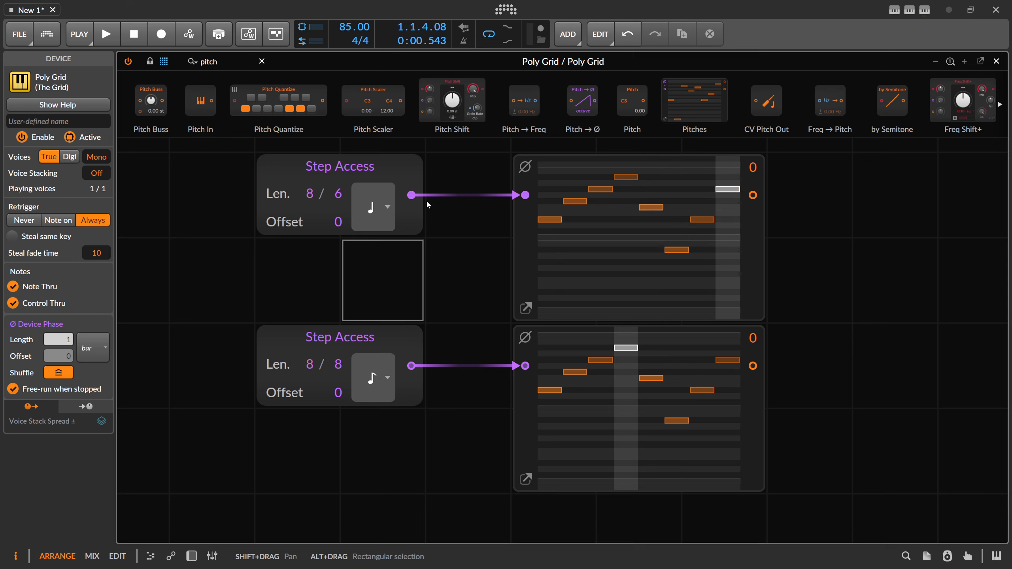
left_click(386, 208)
left_click(395, 280)
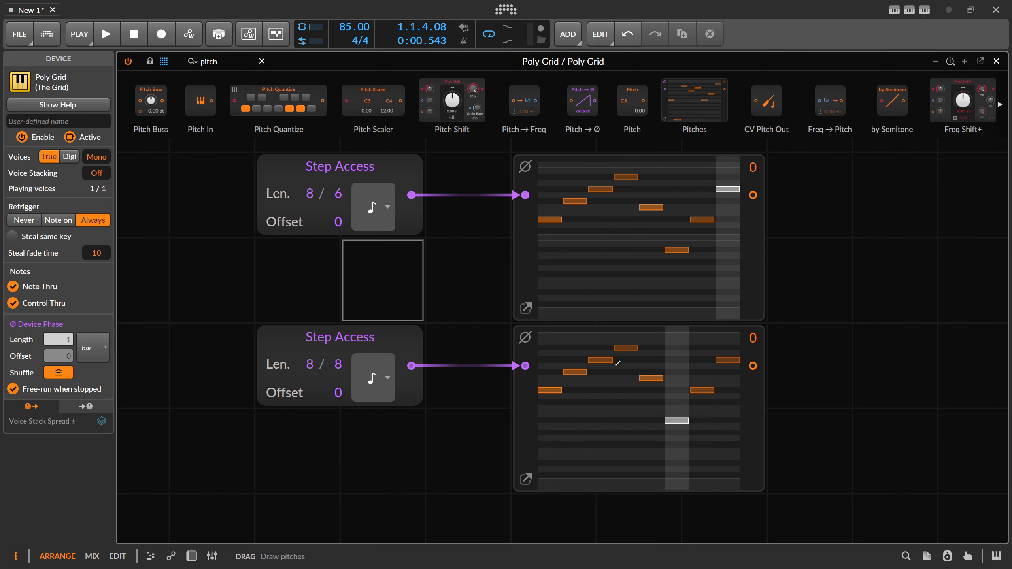
Step: Try lengths of 64 and 16 on the lower Step Access module
triple_click(312, 365)
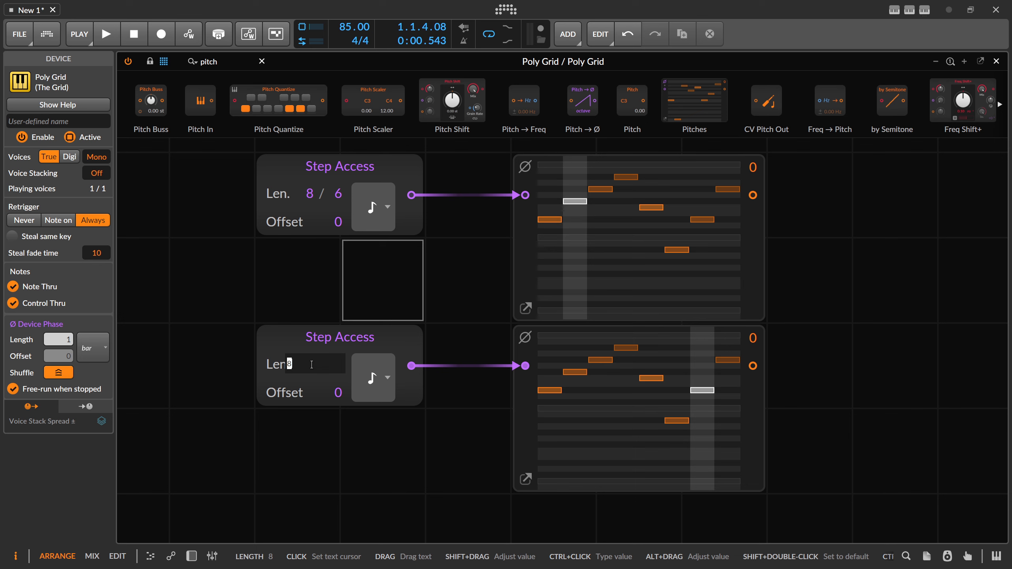
type("64")
key("Return")
left_click(528, 410)
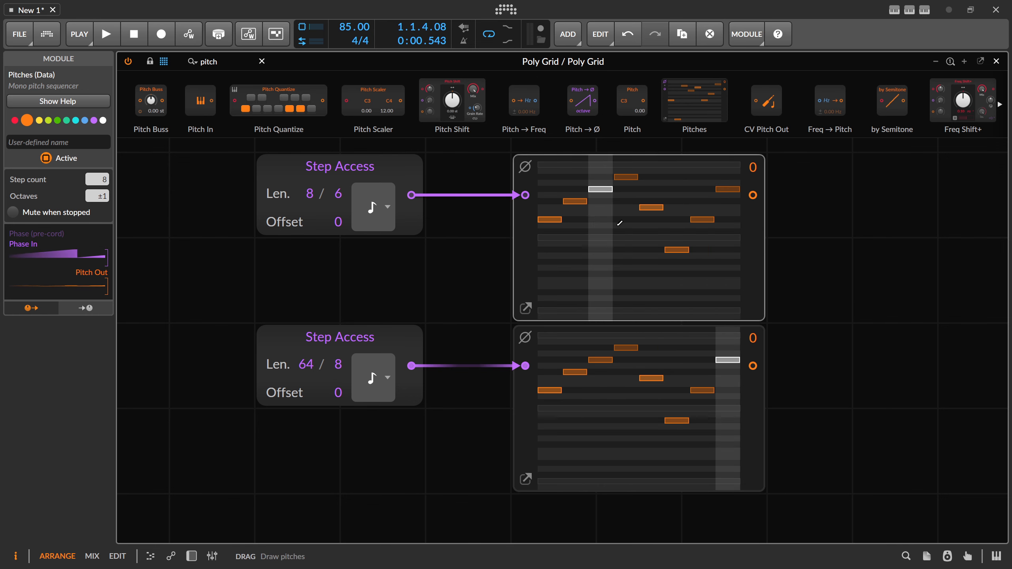
double_click(309, 363)
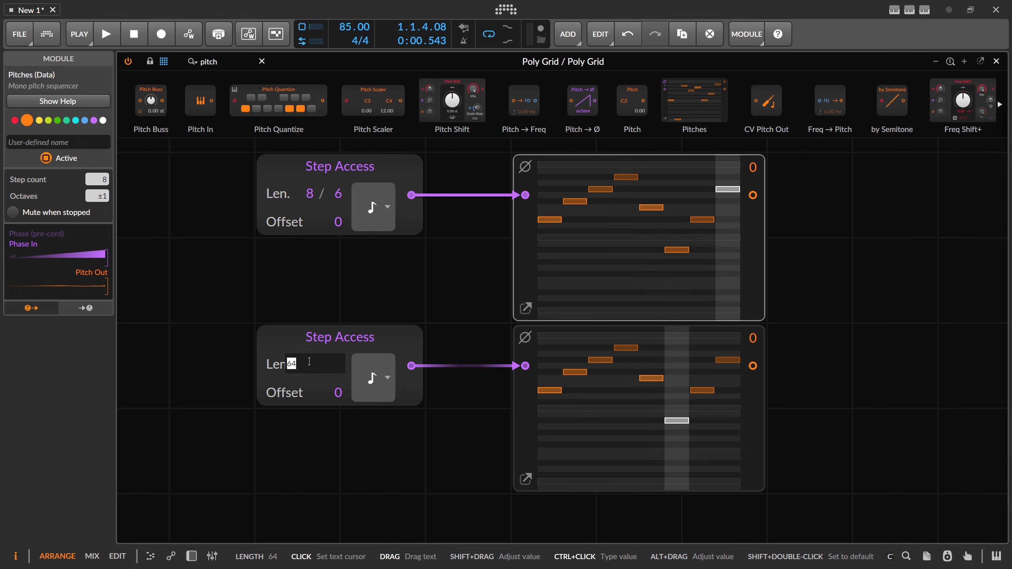
type("16")
key("Return")
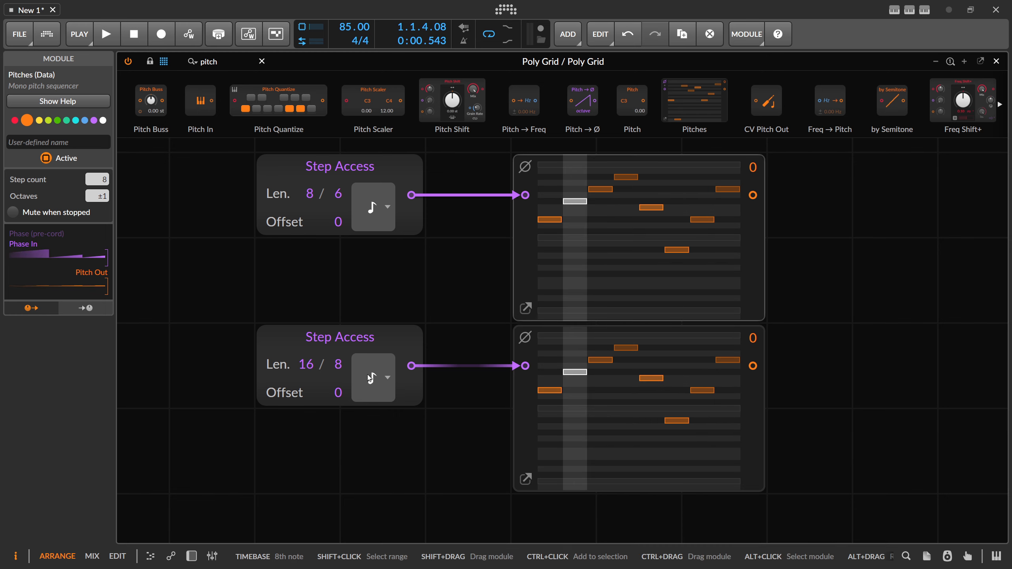
Step: Delete the lower Step Access and Pitches modules together
left_click(322, 337)
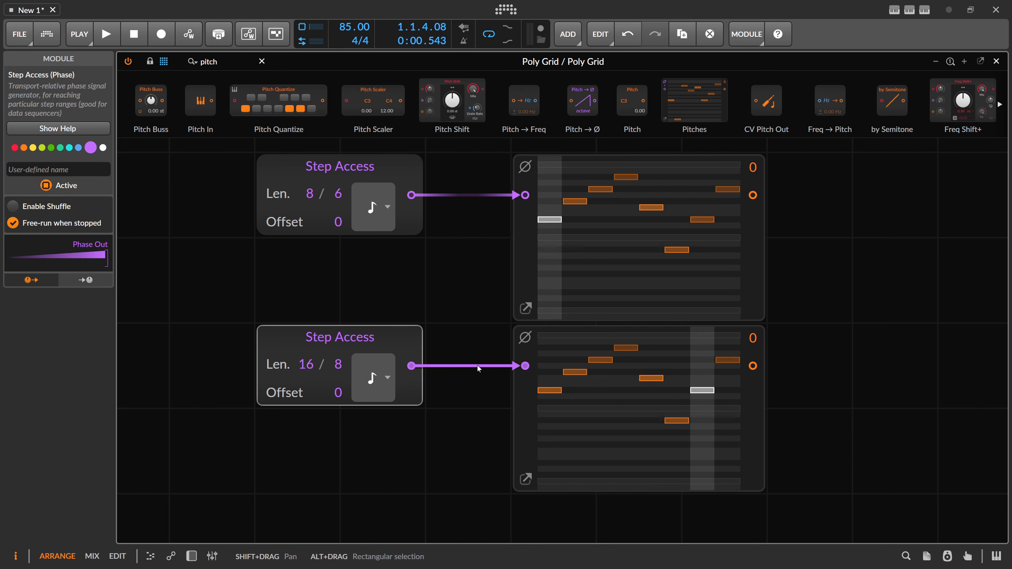
left_click_drag(213, 348, 860, 456)
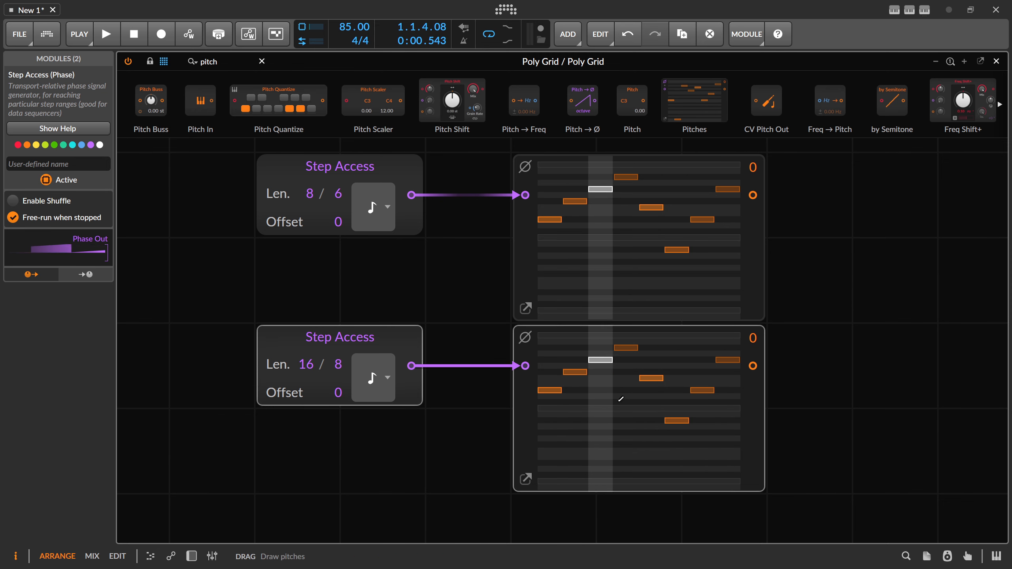
key("Delete")
Step: Show the device panel, select the Poly Grid device and set its voice stacking to 2
left_click_drag(488, 269, 387, 318)
scroll(436, 324, "down", 3)
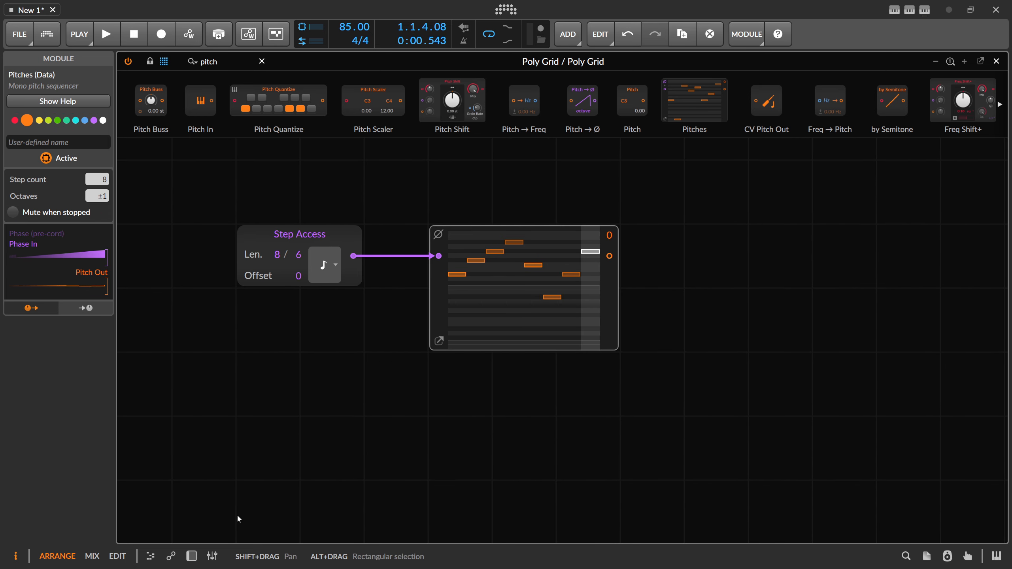
left_click(192, 556)
left_click(181, 447)
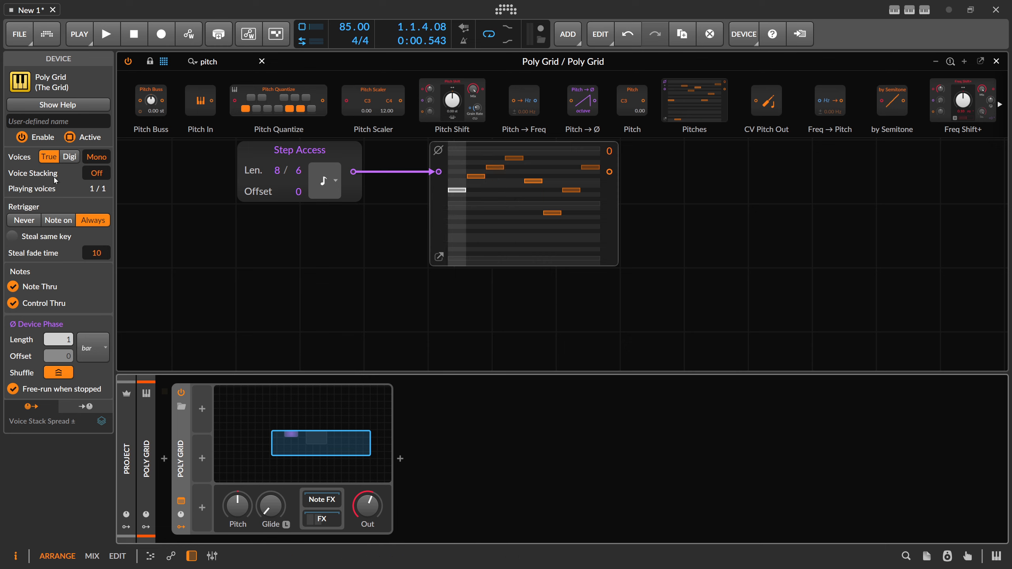
left_click_drag(257, 209, 307, 249)
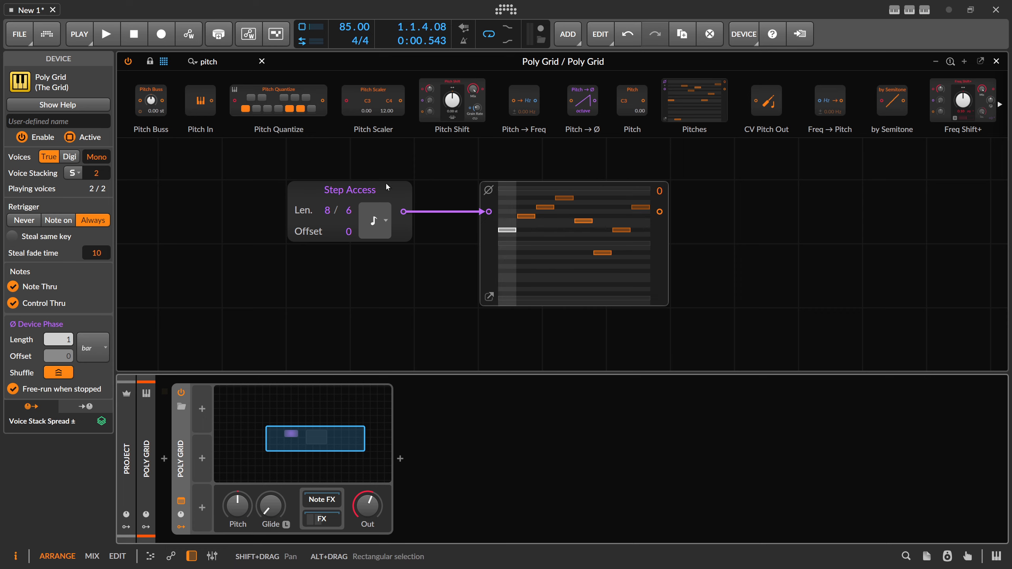
Step: Add a Voice Control modulator to the Poly Grid device
left_click(201, 410)
type("stack")
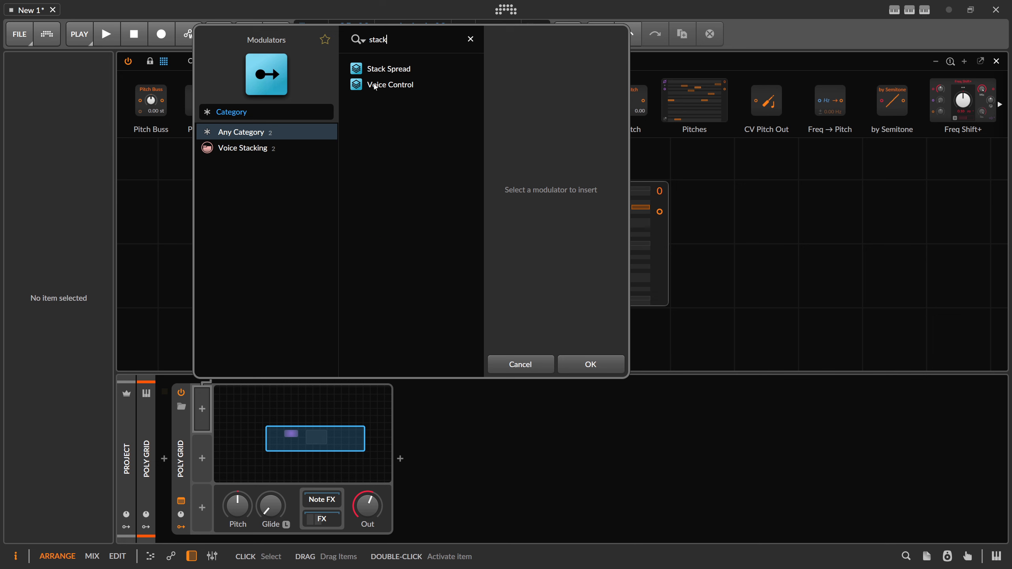
double_click(375, 87)
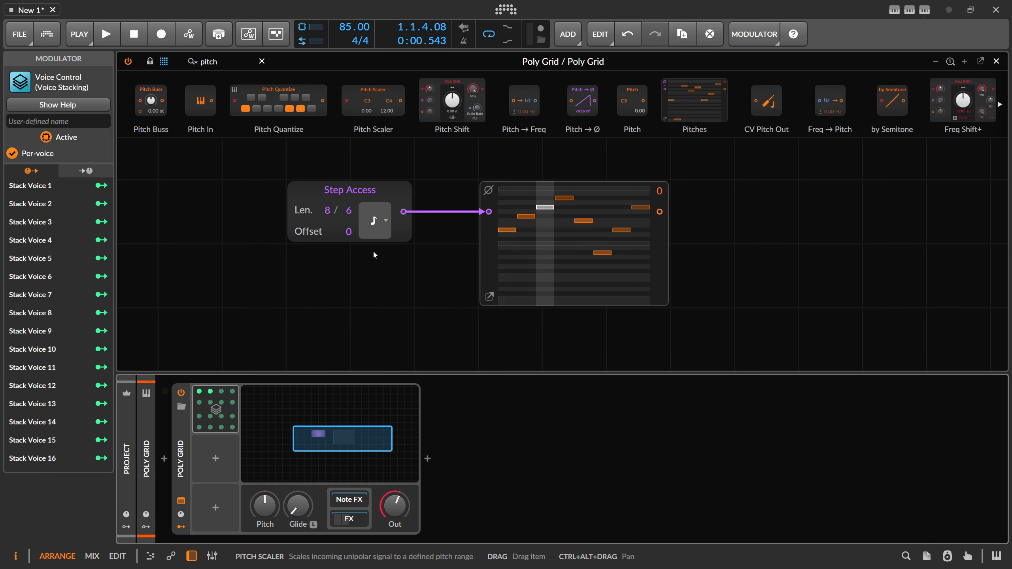
Step: Set Step Access to length 3 and range 8, and modulate its length by 1.000 with Stack Voice 2
left_click(210, 392)
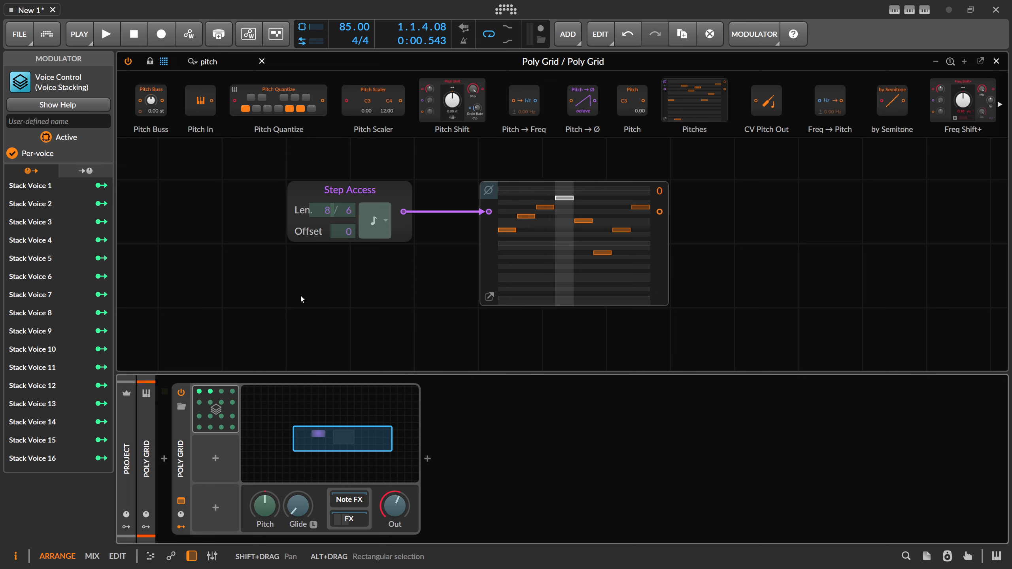
key("Escape")
left_click_drag(327, 210, 327, 223)
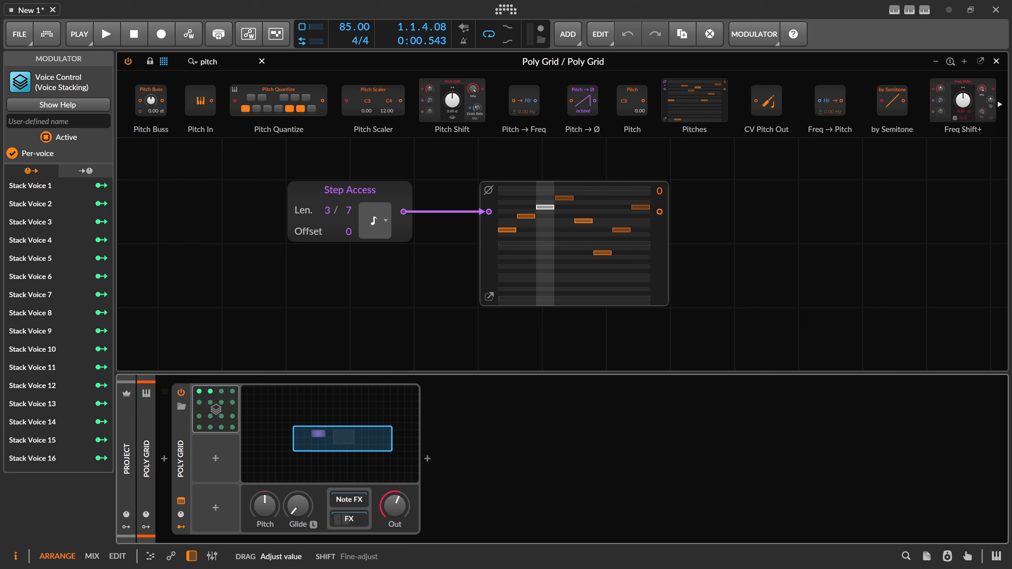
left_click(396, 292)
left_click(211, 396)
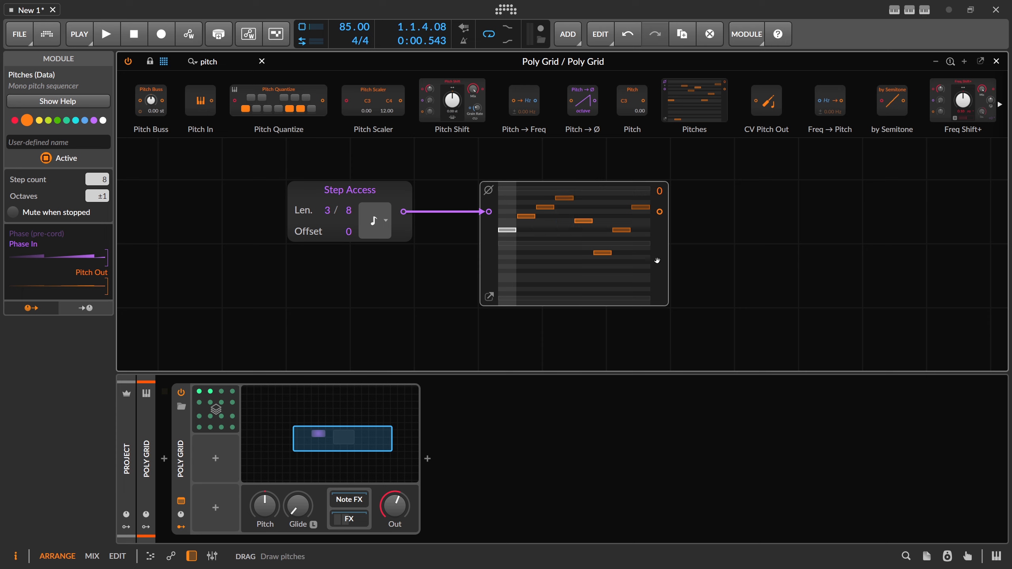
Step: Add a Sine oscillator beside Pitches and connect the Pitches output to its pitch input
triple_click(227, 64)
type("sin")
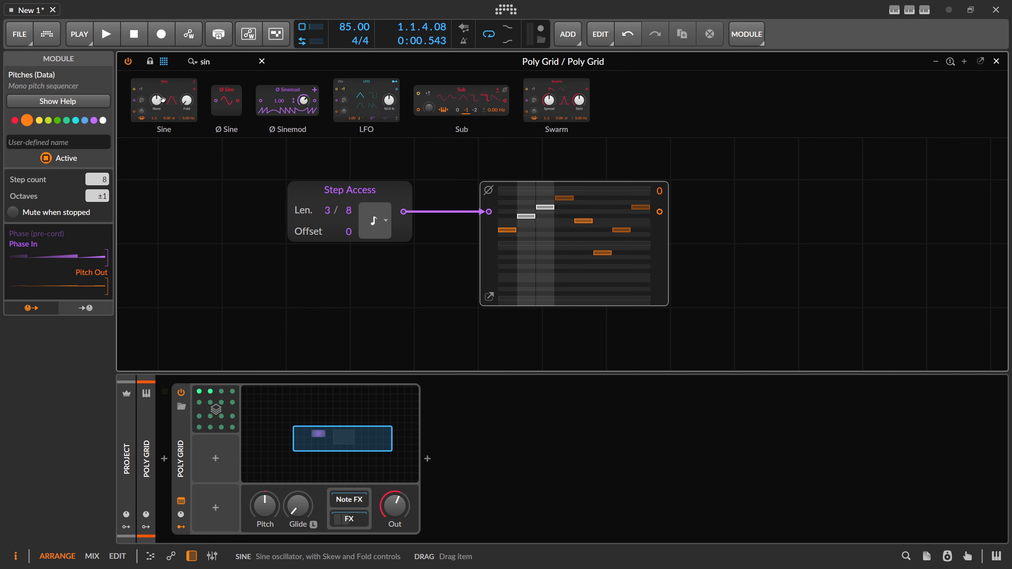
mouse_move(152, 100)
left_mouse_down()
mouse_move(478, 167)
mouse_move(638, 170)
mouse_move(594, 164)
left_mouse_up()
left_click_drag(447, 229, 383, 229)
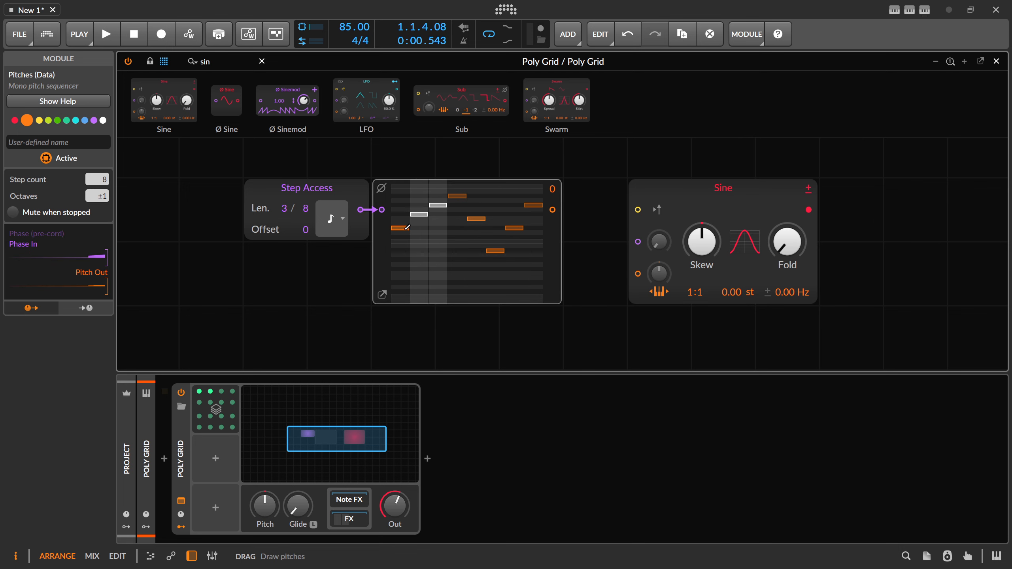
left_click_drag(552, 210, 638, 275)
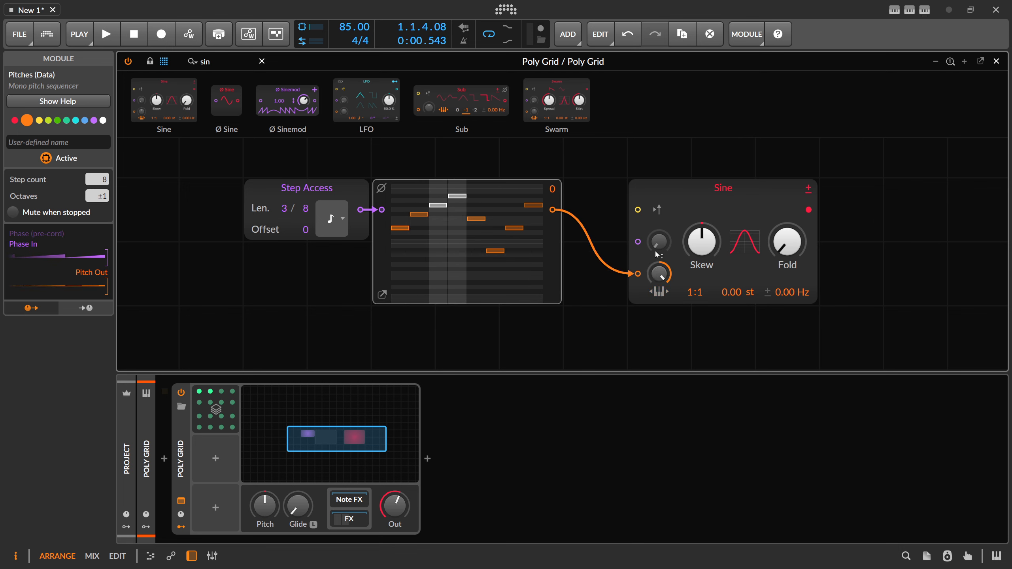
Step: Insert an S/H module into the cable between Pitches and the Sine oscillator's pitch input
type("s")
left_click_drag(238, 100, 595, 273)
left_click_drag(609, 212, 651, 216)
Step: Add a Gates module below Pitches and set its output mode to Pulse
left_click_drag(209, 62, 169, 63)
type("gate")
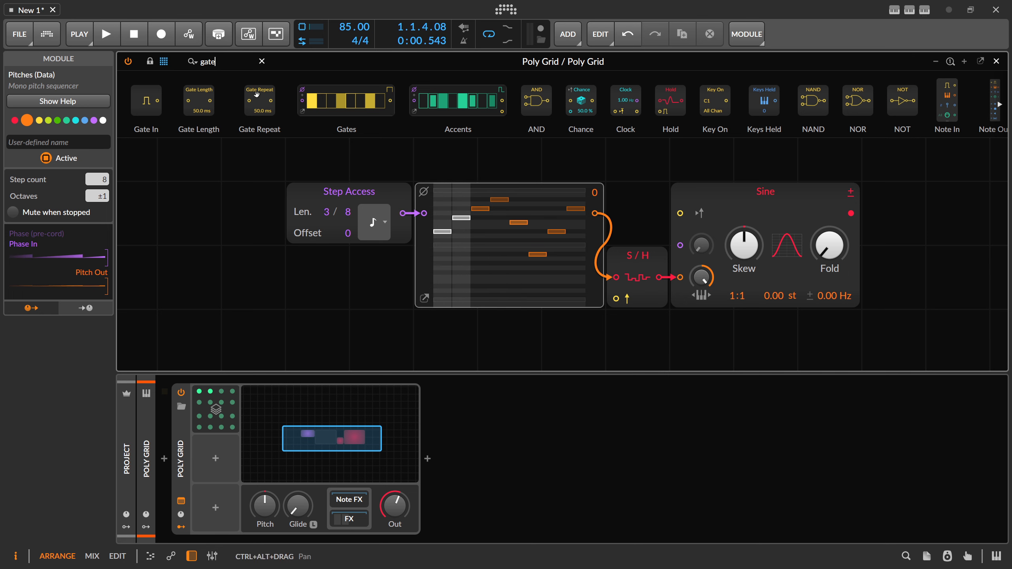
left_click_drag(347, 101, 513, 329)
left_click(593, 320)
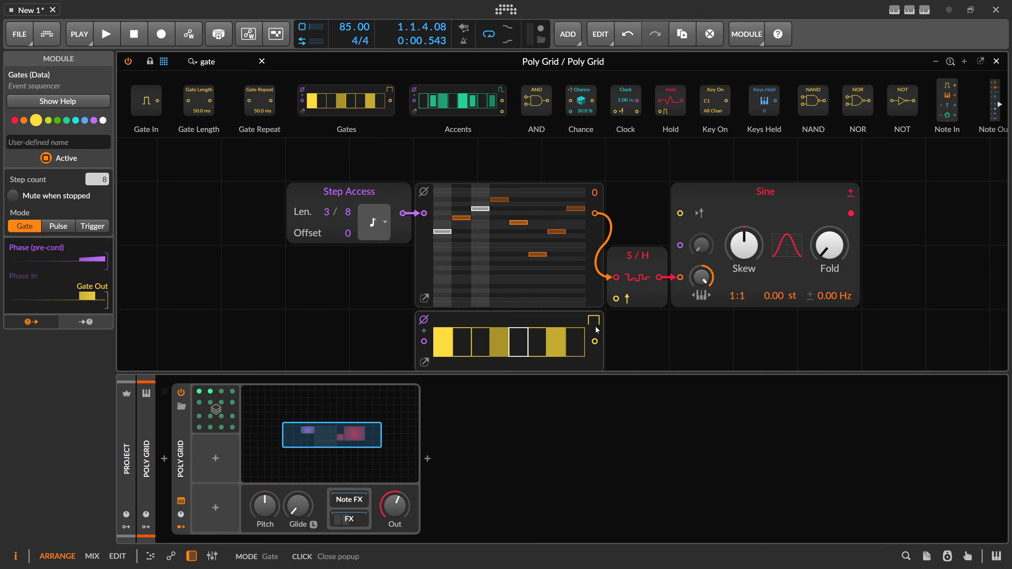
left_click(631, 349)
Step: Activate all eight Gates steps and replace the module's phase pre-cord with a cable from the Step Access output
scroll(639, 335, "down", 3)
left_click_drag(462, 236, 576, 233)
scroll(594, 245, "up", 2)
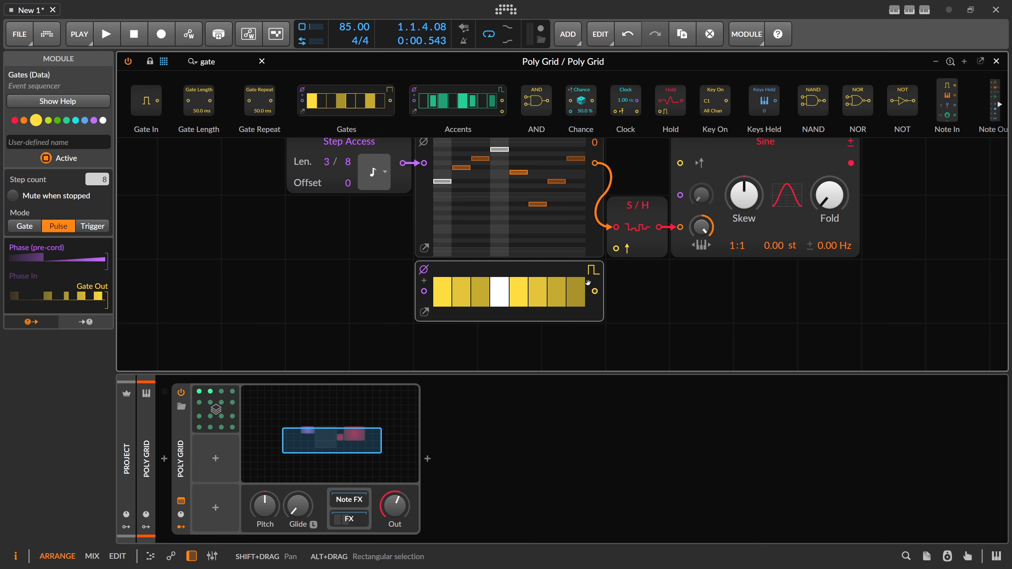
left_click(424, 269)
left_click_drag(401, 162, 423, 290)
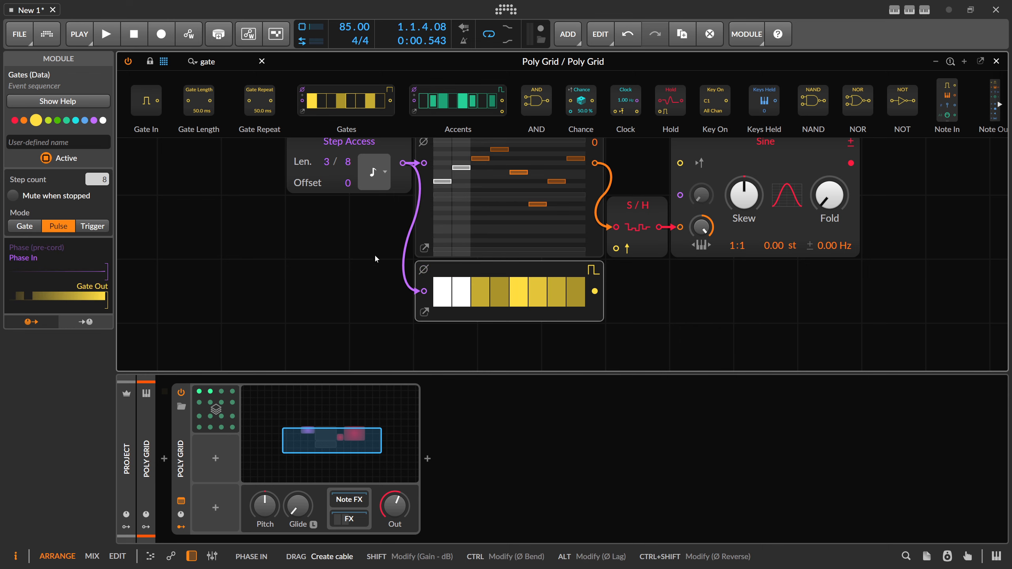
Step: Hide the device panel and connect the Gates output to the S/H module's trigger input
left_click_drag(374, 254, 347, 280)
left_click(191, 557)
left_click_drag(275, 430, 208, 388)
left_click_drag(501, 360, 522, 317)
left_click(612, 346)
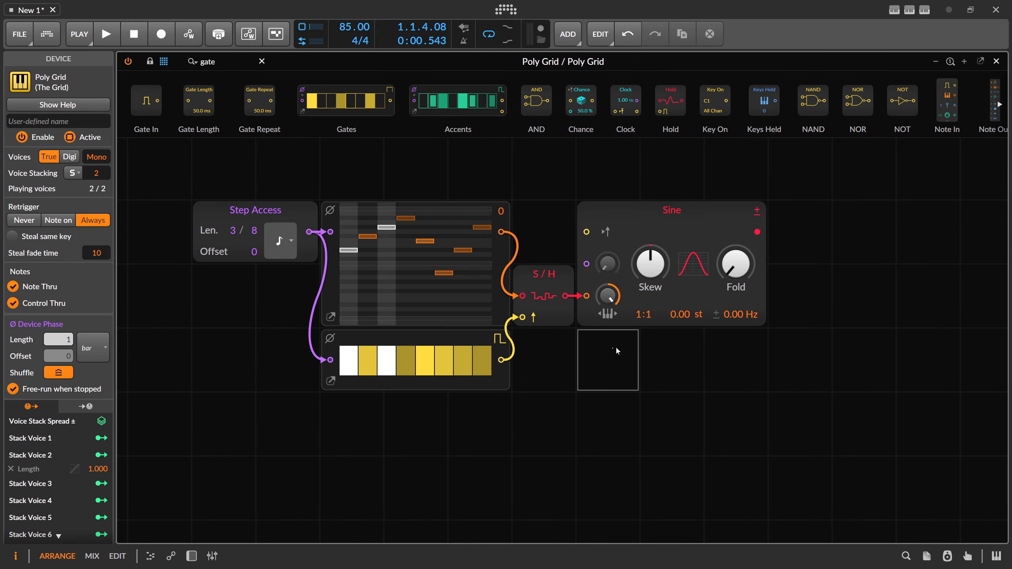
Step: Add an AD envelope after the Sine oscillator and connect the Gates output to its gate input
left_click_drag(532, 182, 506, 182)
type("ad")
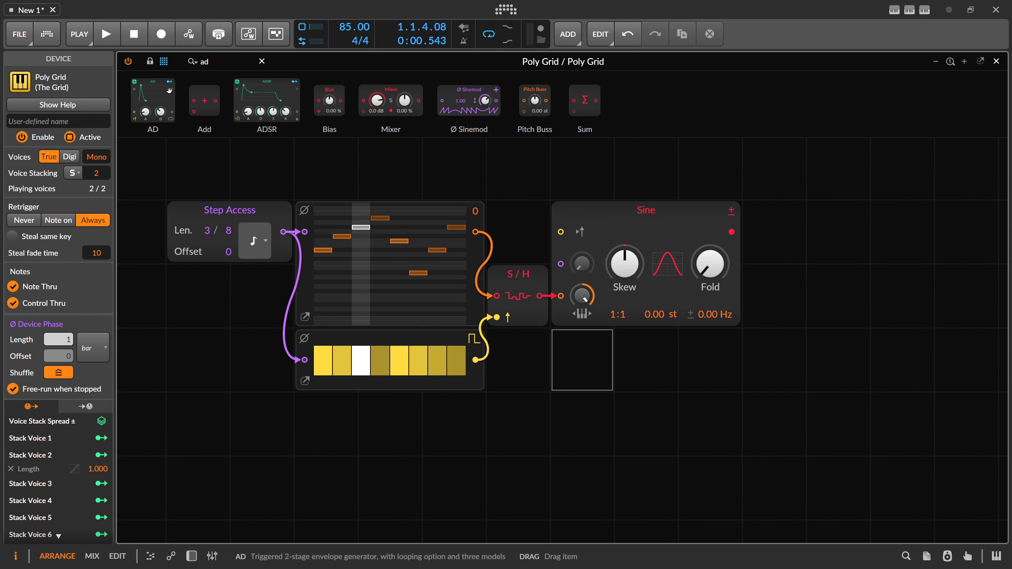
left_click_drag(735, 236, 734, 235)
left_click_drag(713, 179, 616, 183)
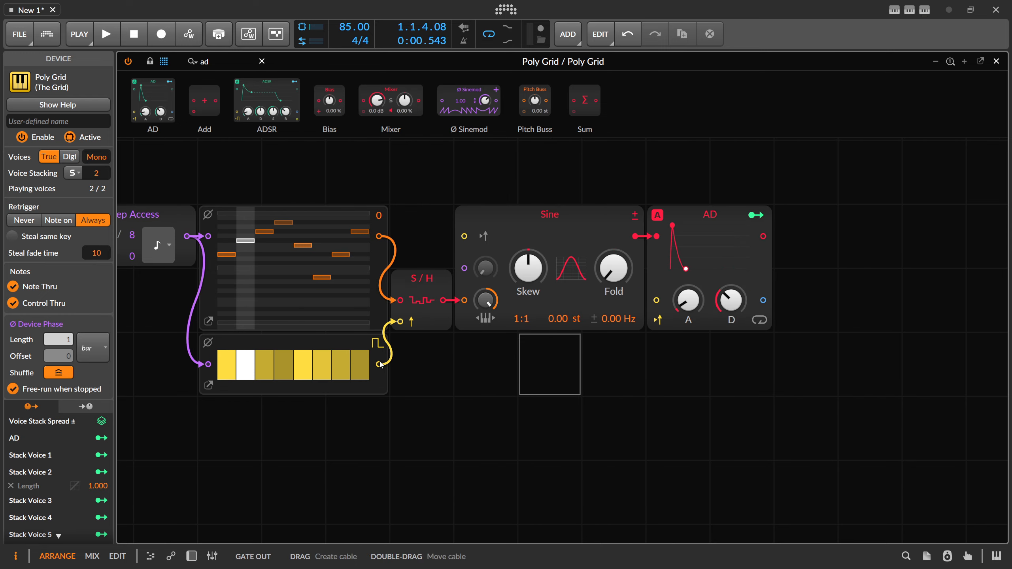
left_click_drag(378, 364, 656, 300)
Step: Add an Audio Out module after the AD envelope and lower the Poly Grid device's output level
left_click(247, 58)
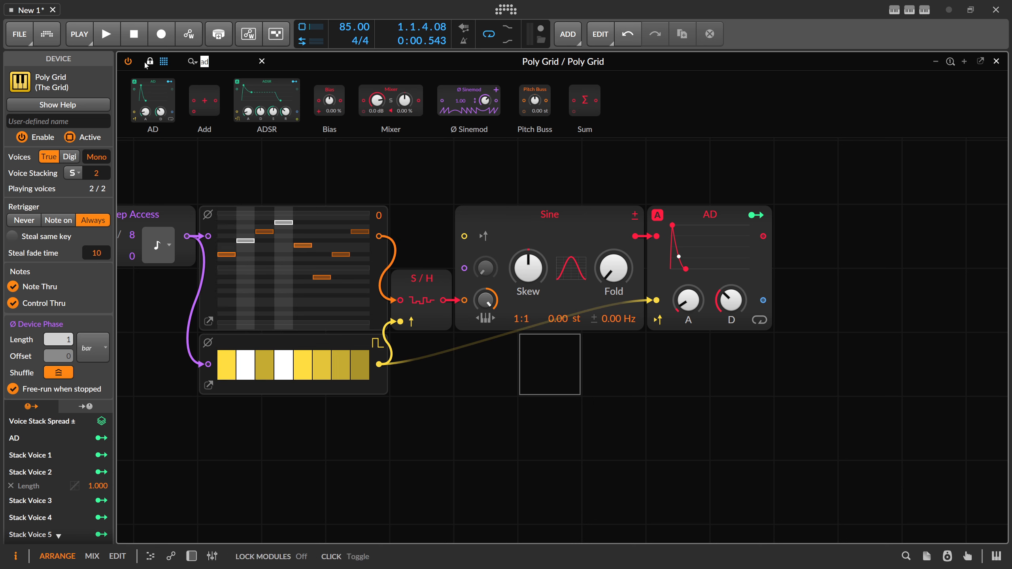
type("out")
left_click_drag(151, 100, 804, 236)
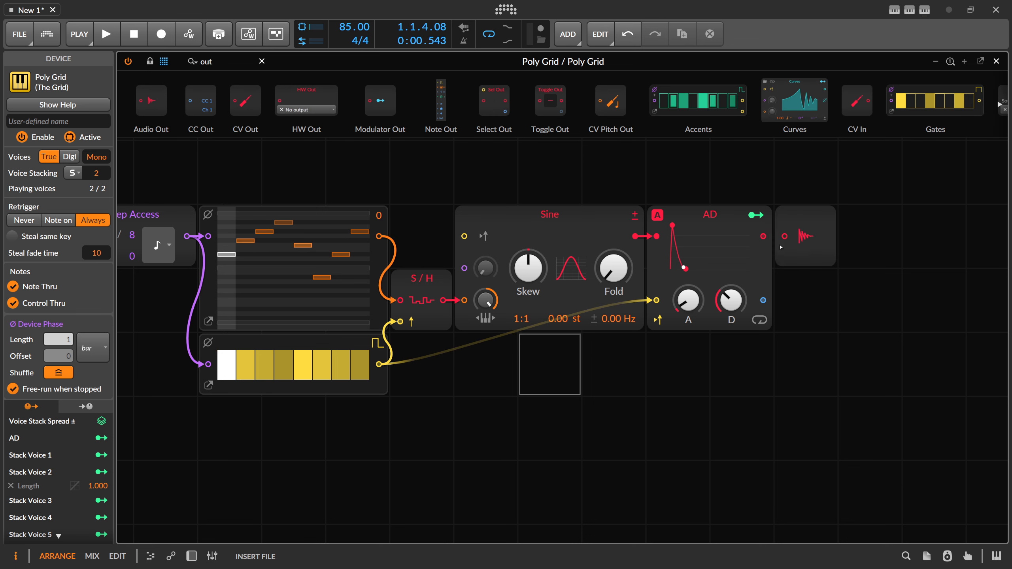
key("d")
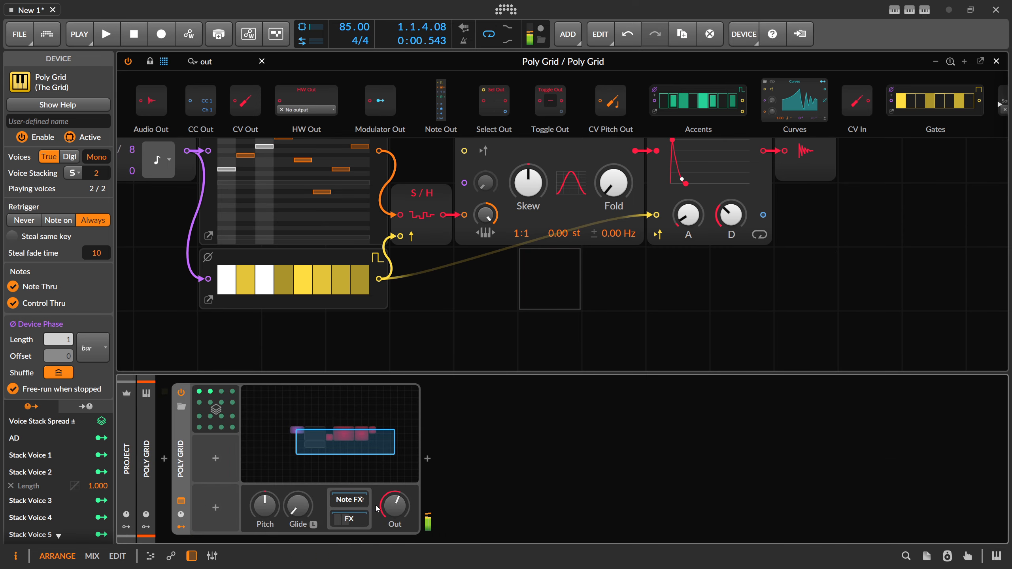
left_click_drag(394, 505, 394, 508)
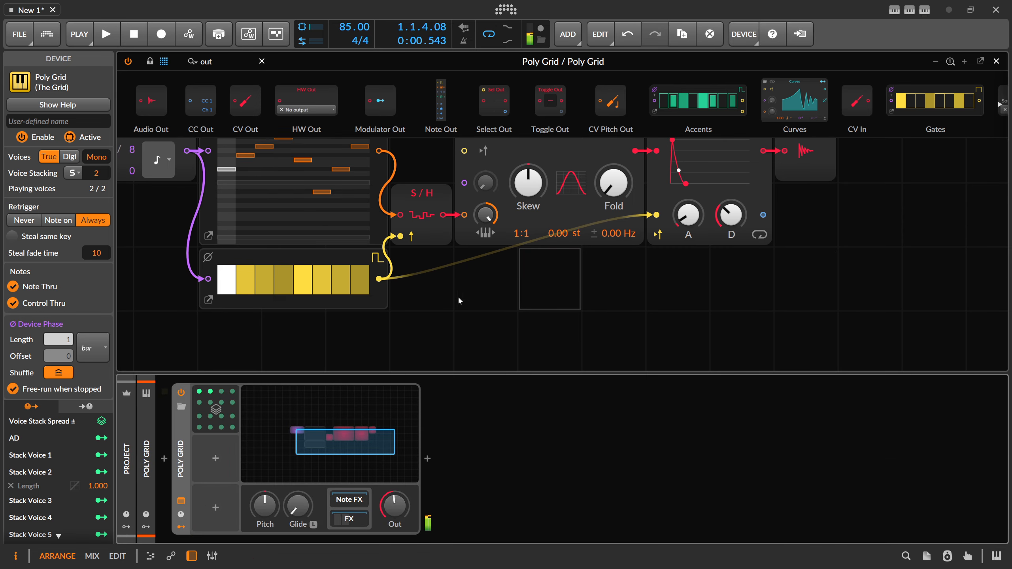
Step: Raise voice stacking to 3 and use Stack Voice 3 to modulate Step Access Offset by 1.000 and Range by -2.00
left_click_drag(462, 293, 555, 326)
scroll(558, 324, "down", 3)
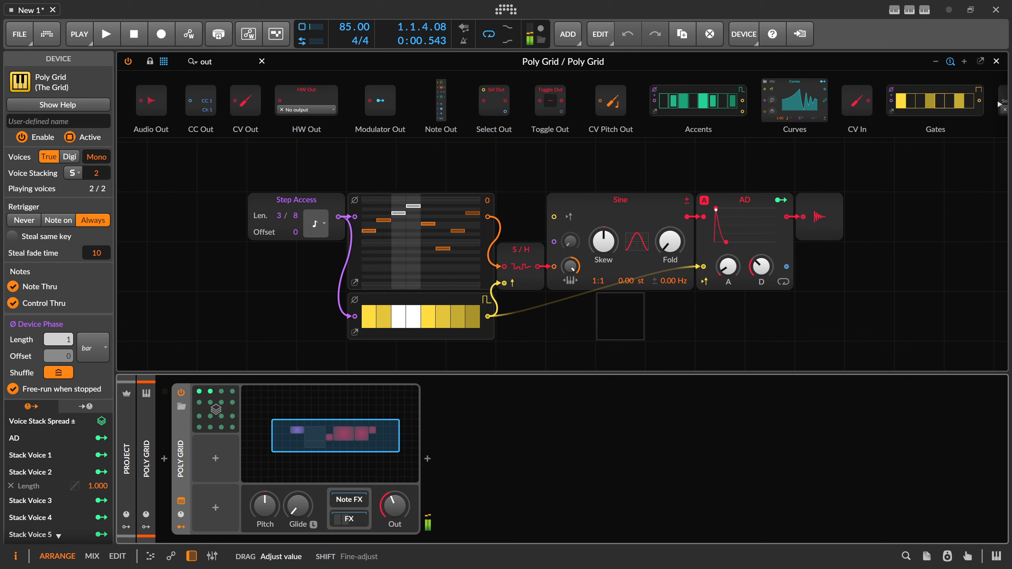
left_click(102, 500)
left_click_drag(299, 237, 295, 223)
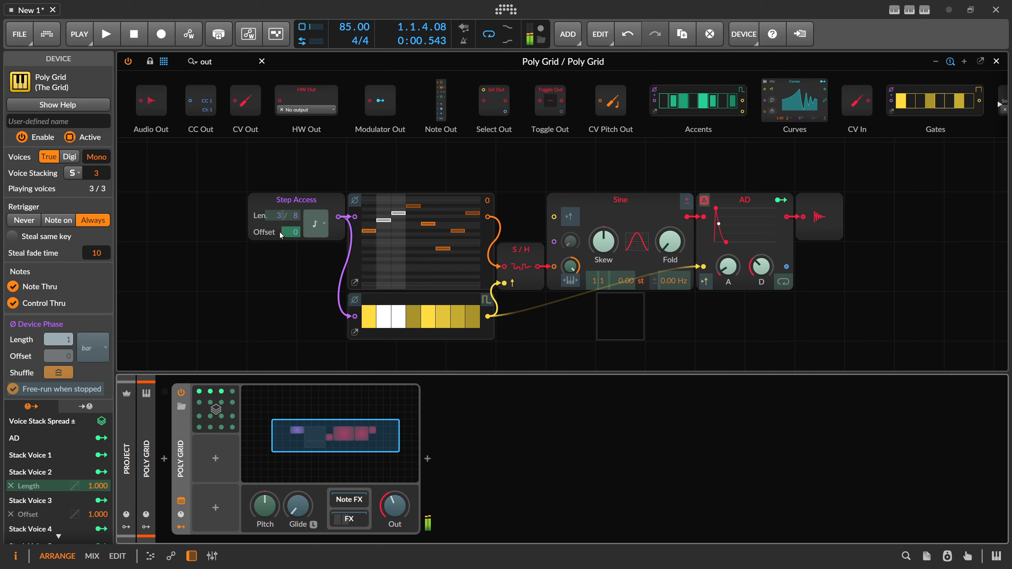
left_click_drag(286, 216, 287, 219)
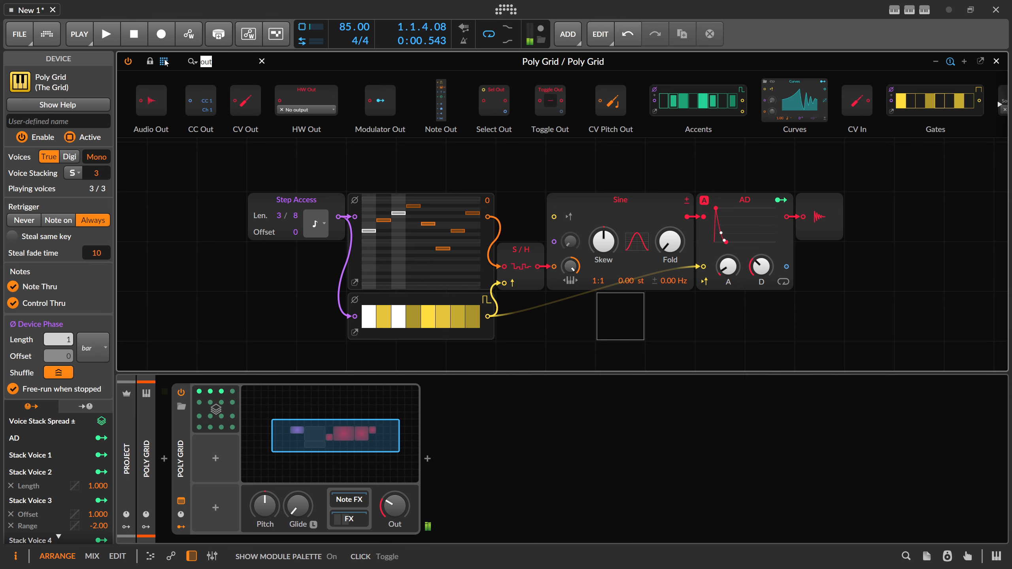
Step: Insert an Octaver module between S/H and the Sine oscillator's pitch input
key("BackSpace")
type("oc")
left_click_drag(151, 106, 573, 267)
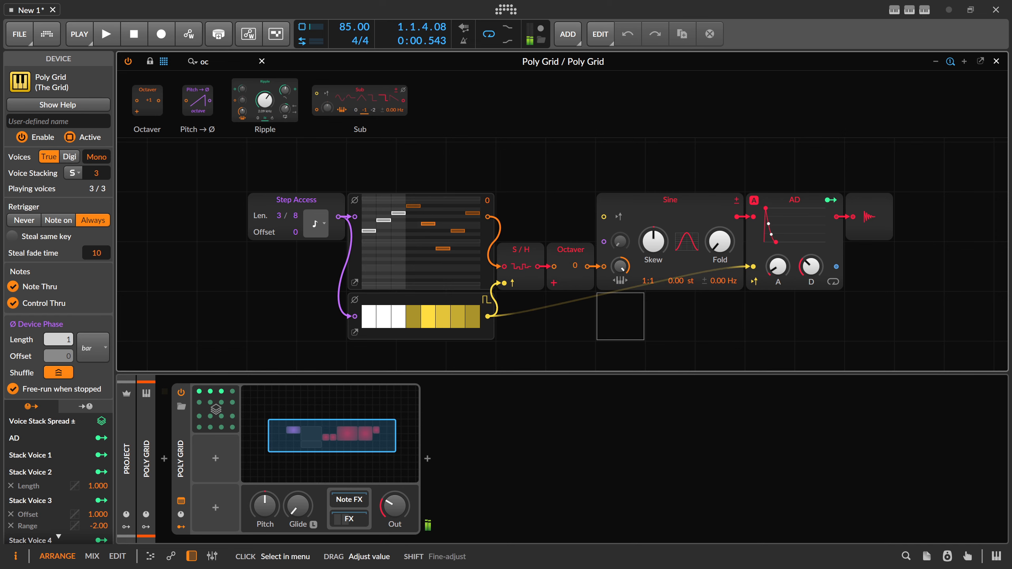
Step: Modulate the Octaver's octave by -1.00 from Stack Voice 1 and by 1.000 from Stack Voice 2
left_click(199, 392)
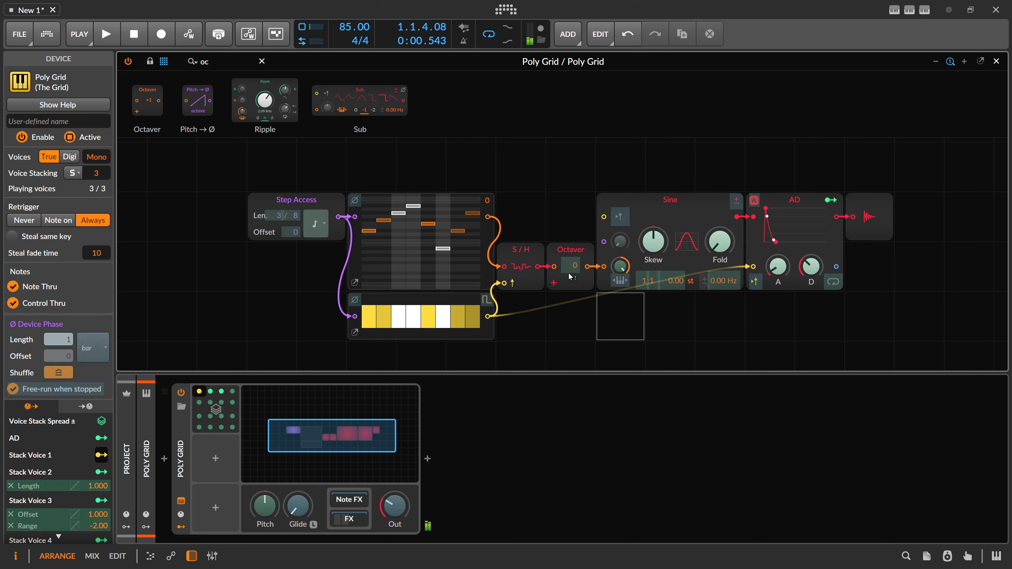
left_click_drag(568, 273, 571, 250)
left_click(200, 391)
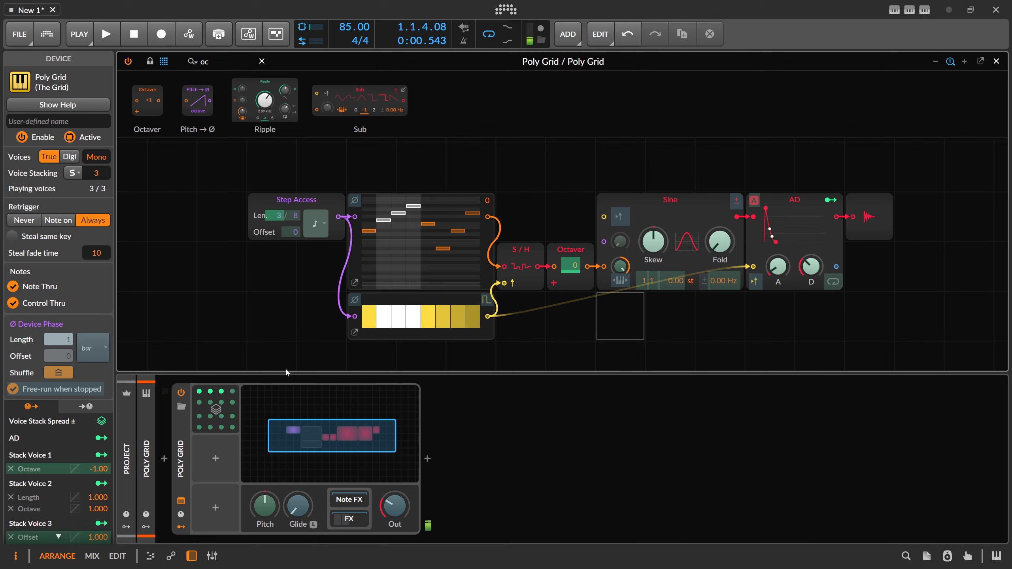
left_click(222, 392)
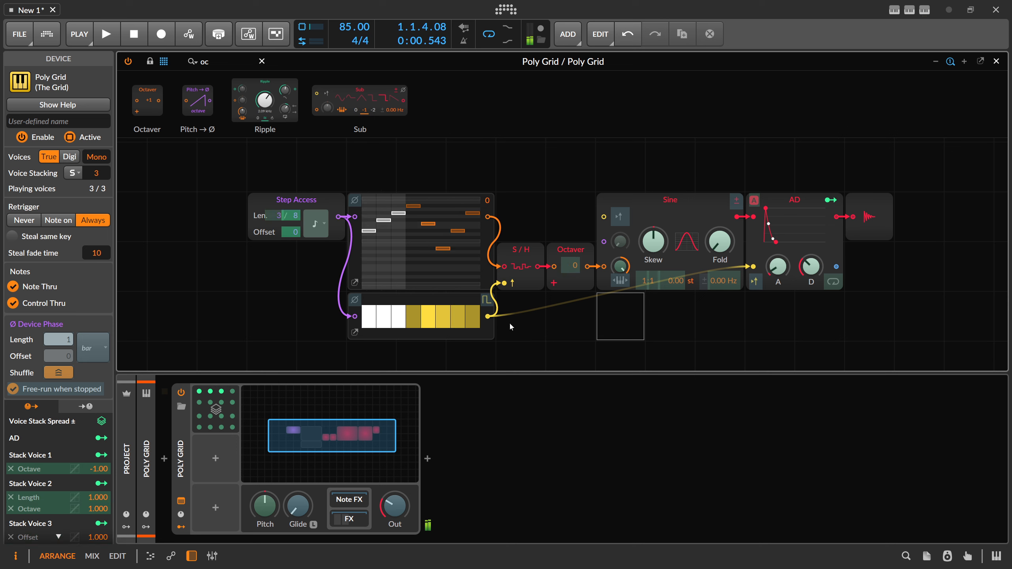
key("Escape")
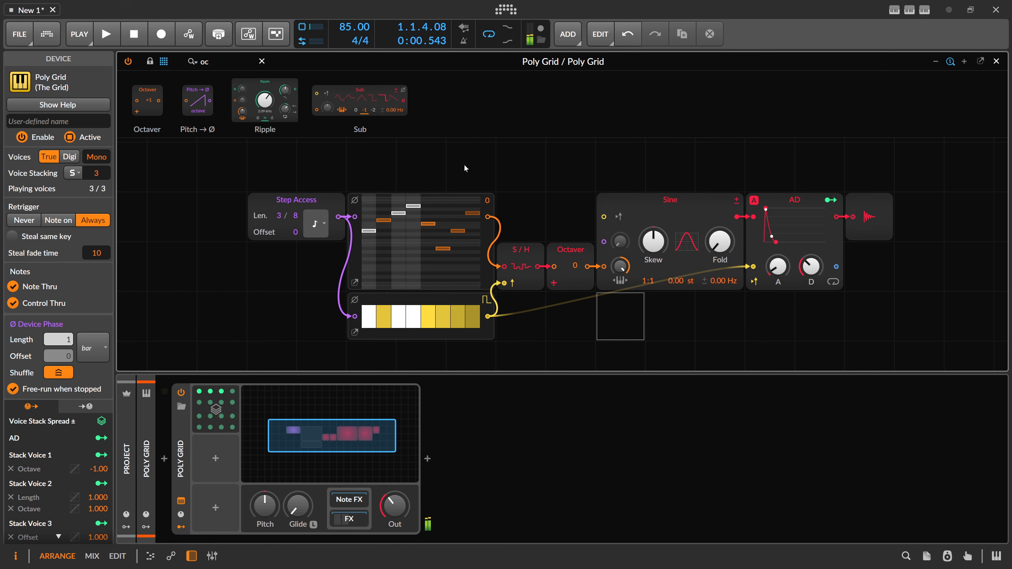
Step: Insert an Amplify module between AD and Audio Out and set it to 48.0 %
key("BackSpace")
key("BackSpace")
type("amp")
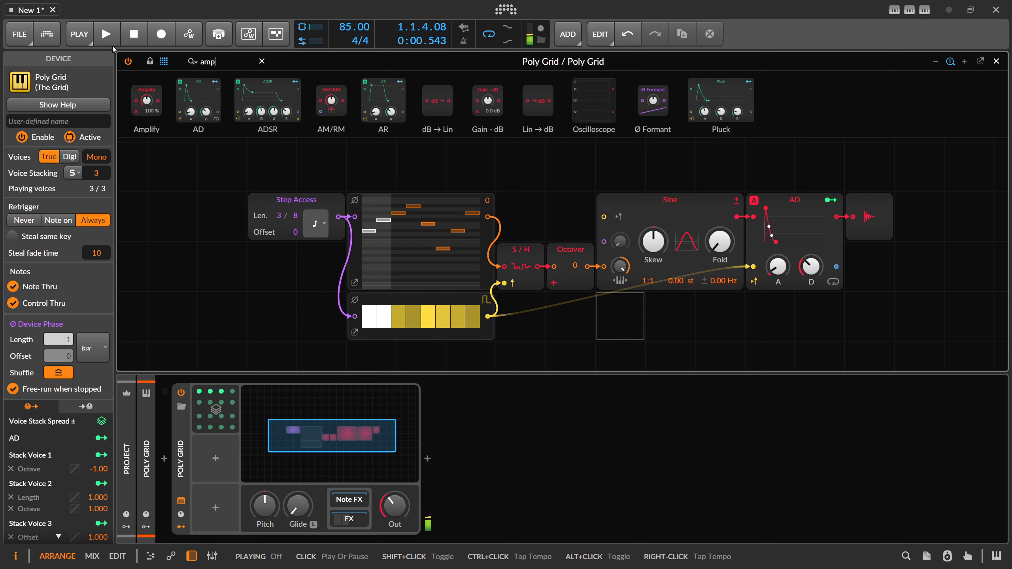
left_click_drag(145, 100, 868, 217)
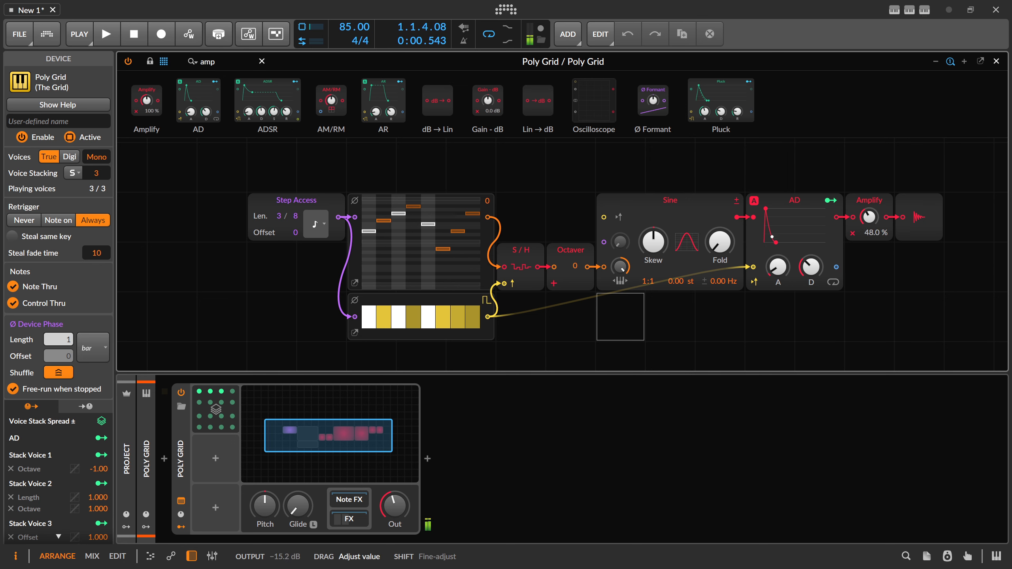
Step: Add a Steps module directly below the Gates module
left_click_drag(285, 274, 228, 257)
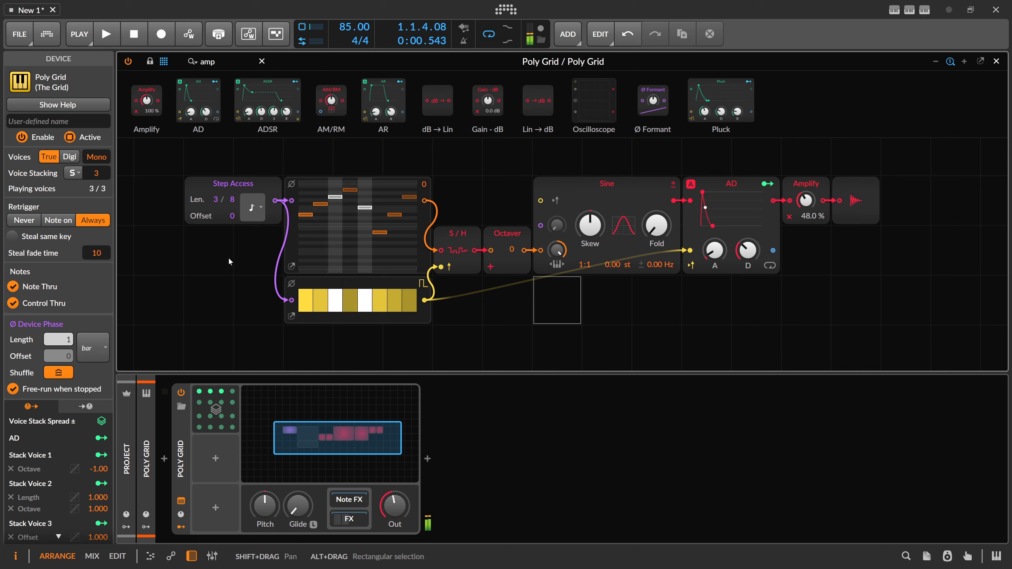
scroll(228, 256, "down", 1)
left_click(566, 205)
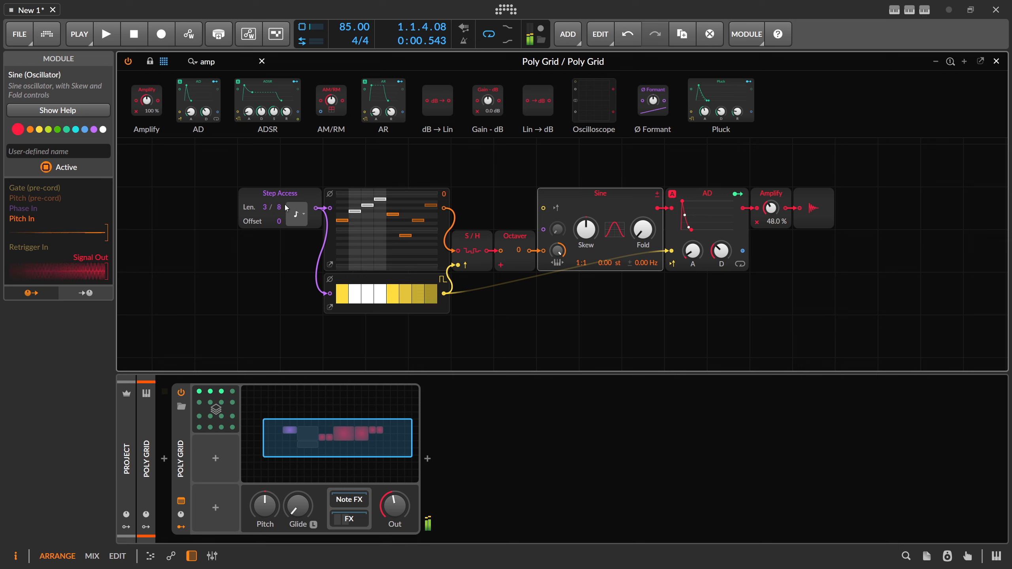
left_click(156, 65)
type("ste")
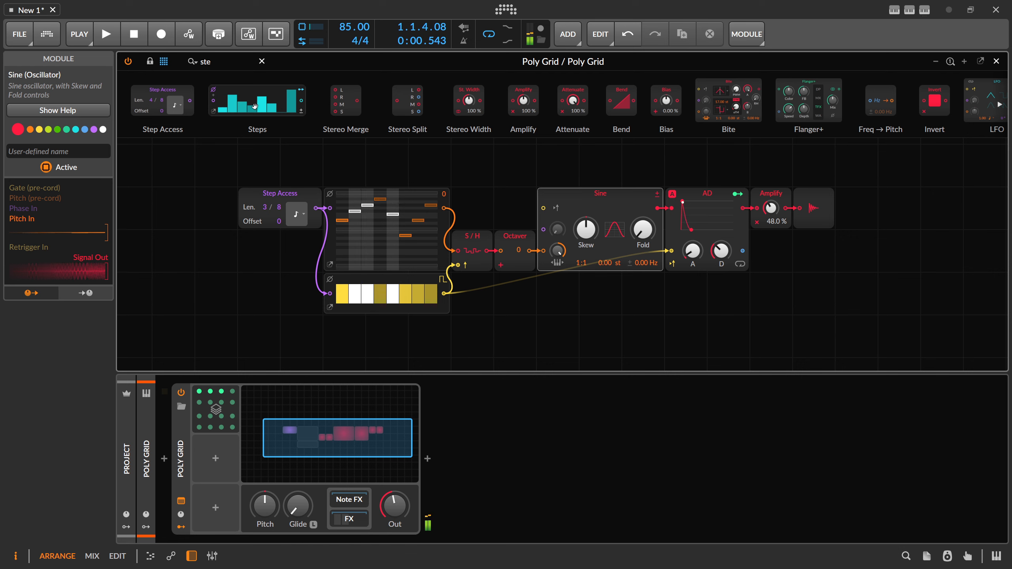
left_click_drag(255, 106, 384, 335)
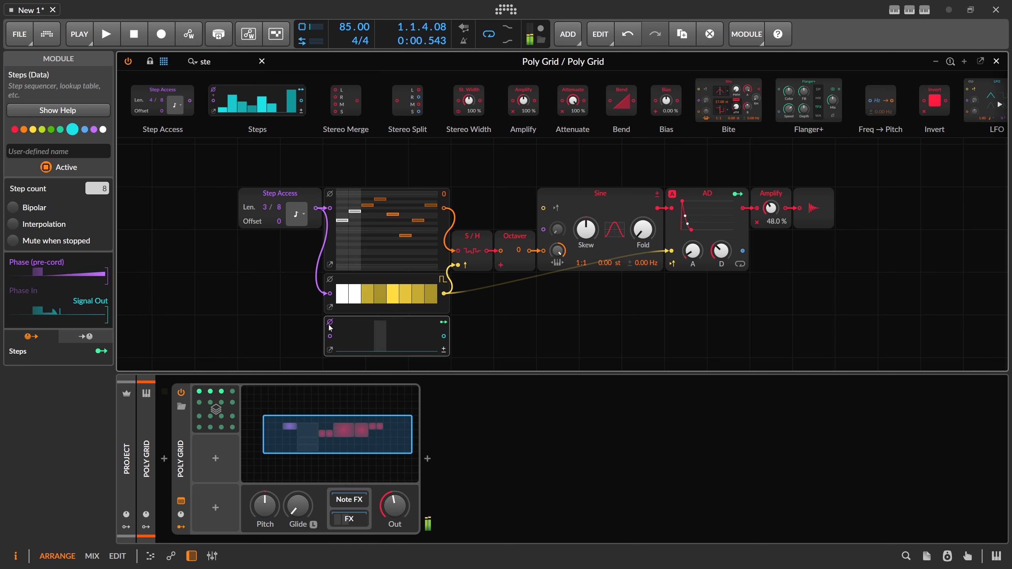
Step: Duplicate the Step Access module beside Steps, with a length of 8, and connect it to the Steps phase input
left_click(247, 195)
left_click(258, 331)
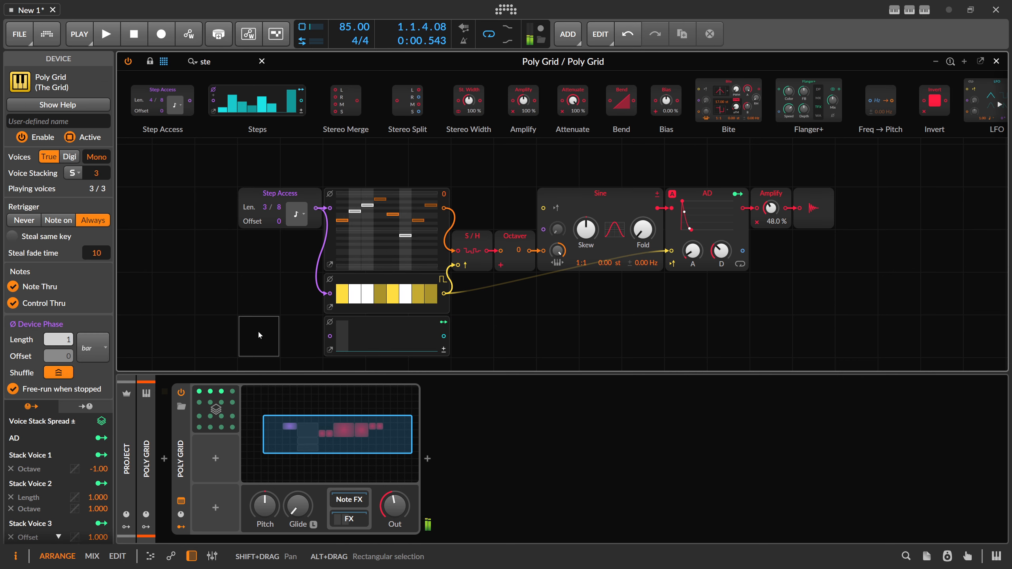
key("ctrl+v")
left_click_drag(265, 339, 330, 336)
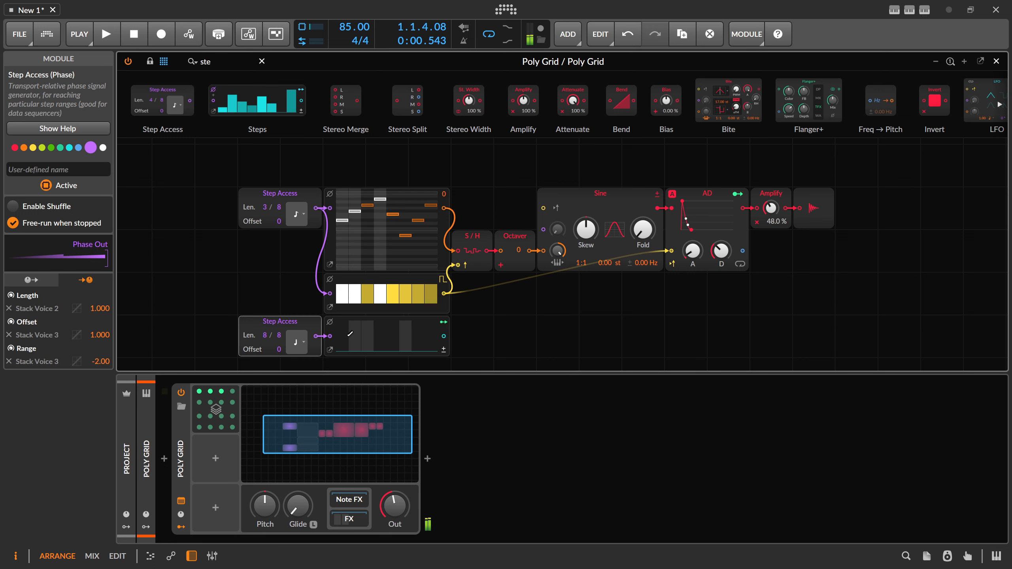
Step: Start playback and replace the duplicated Step Access with a fresh one feeding Steps, set to length 8 and quarter notes
left_click(106, 34)
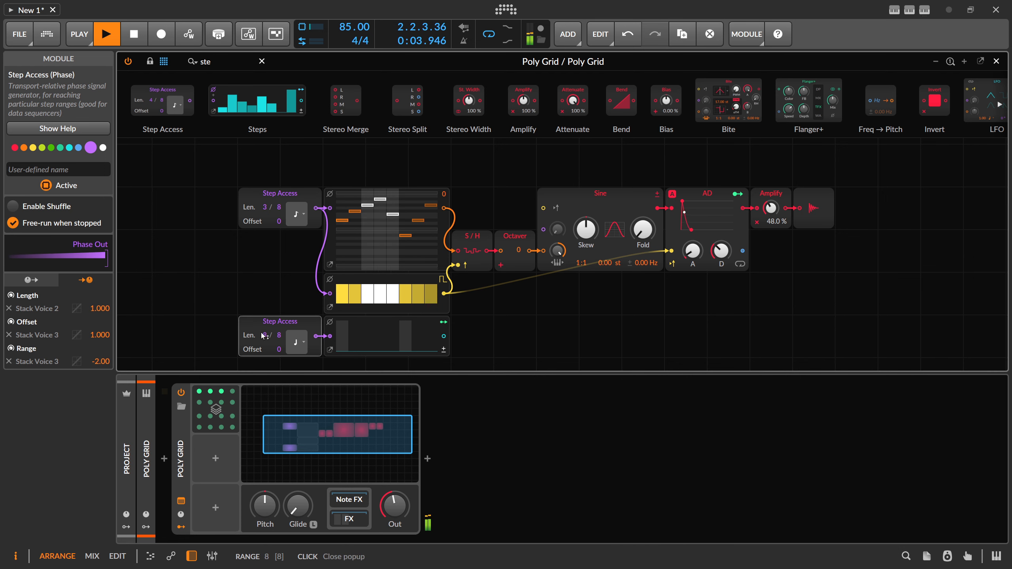
left_click_drag(236, 300, 329, 336)
key("Delete")
key("ctrl+z")
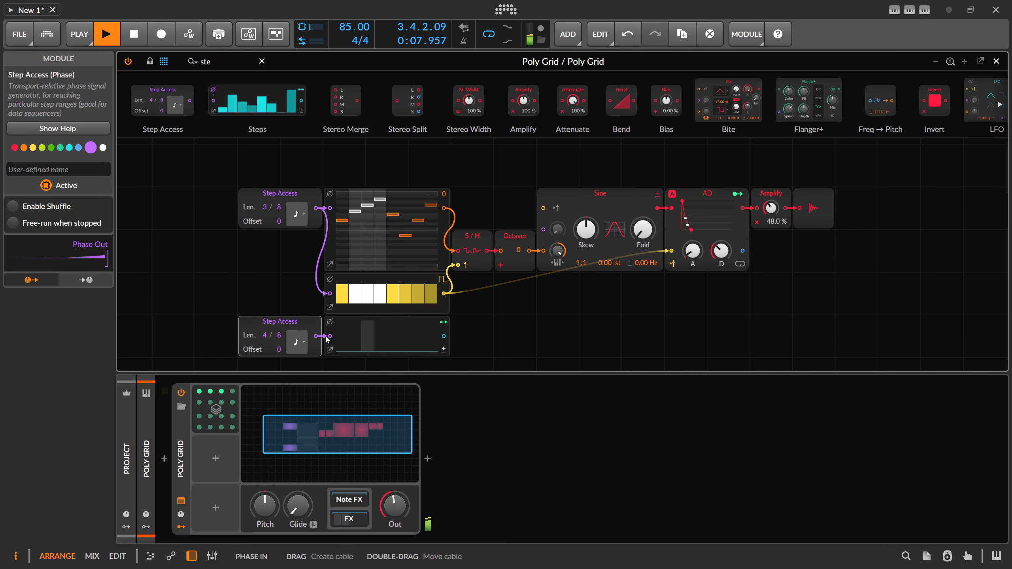
left_click_drag(264, 335, 265, 319)
left_click(296, 342)
left_click(346, 155)
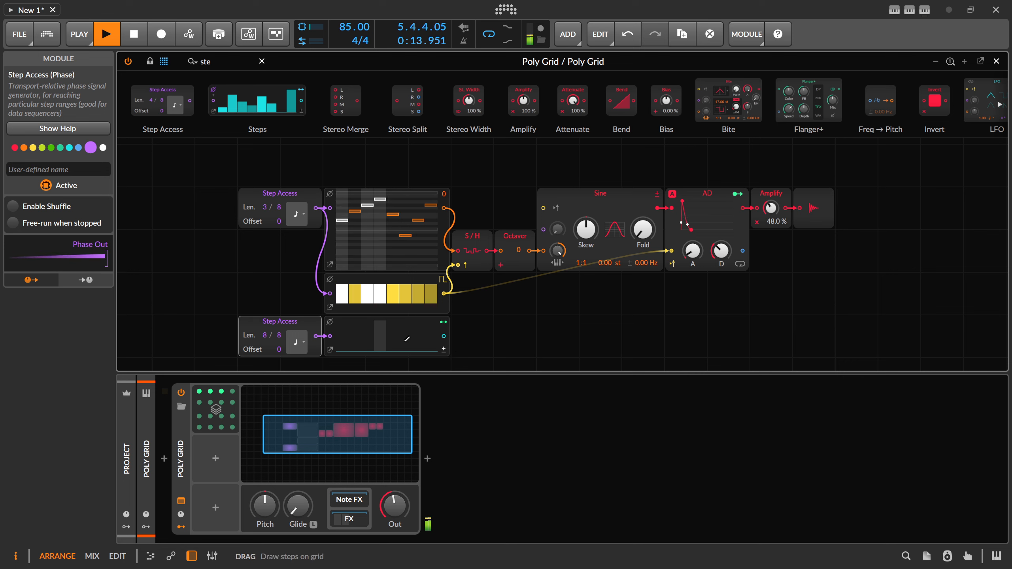
Step: Modulate the upper Step Access length by 3.000 from the Steps module and draw its last two steps at full height
left_click(445, 321)
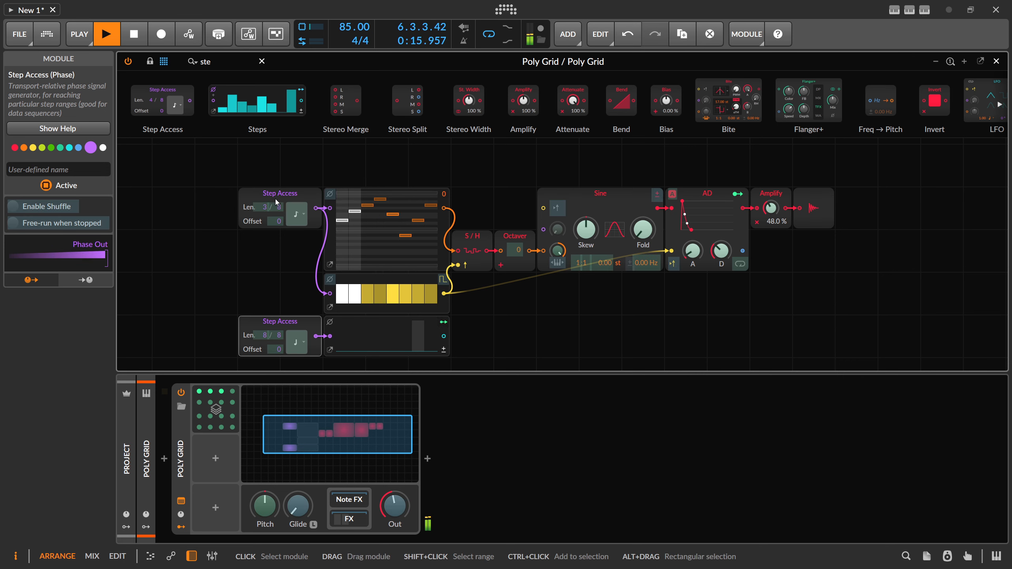
left_click_drag(265, 208, 264, 190)
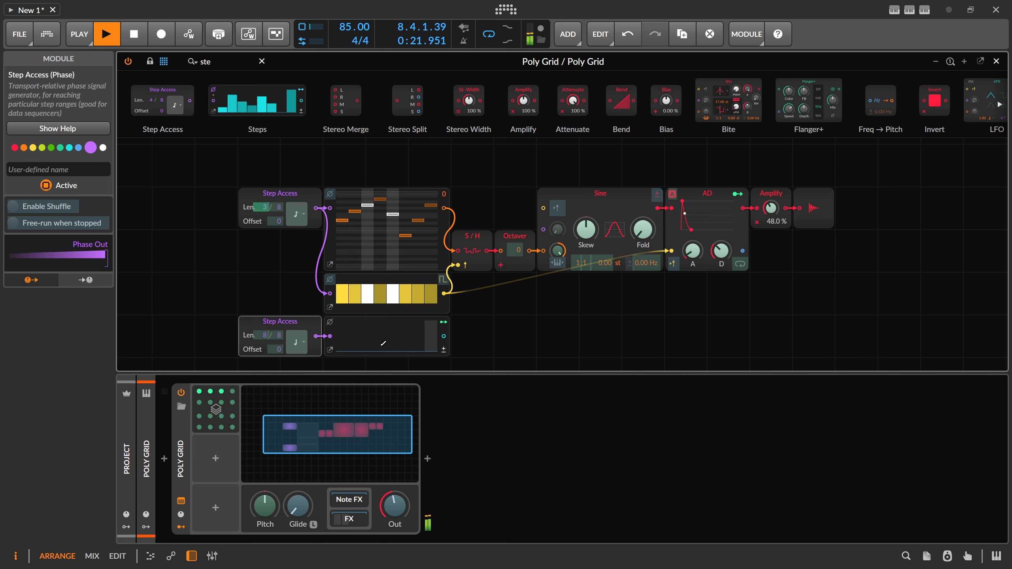
mouse_move(432, 328)
left_mouse_down()
mouse_move(410, 329)
mouse_move(407, 369)
left_mouse_up()
left_click(419, 326)
left_click(431, 322)
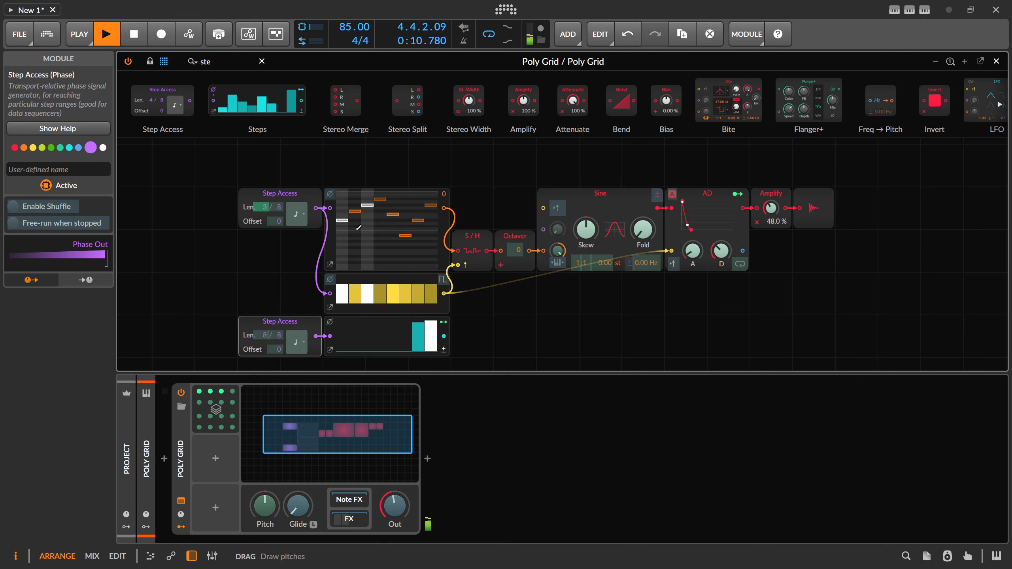
Step: Raise the Poly Grid device's output level and set the Amplify module to 63.0 %
scroll(292, 246, "up", 1)
left_click_drag(271, 246, 357, 248)
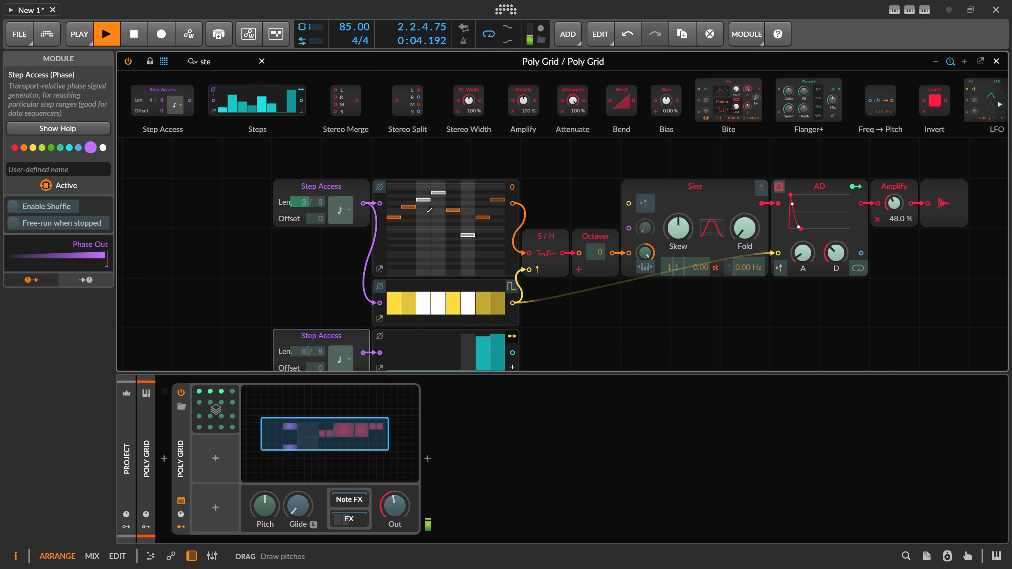
left_click_drag(342, 255, 338, 235)
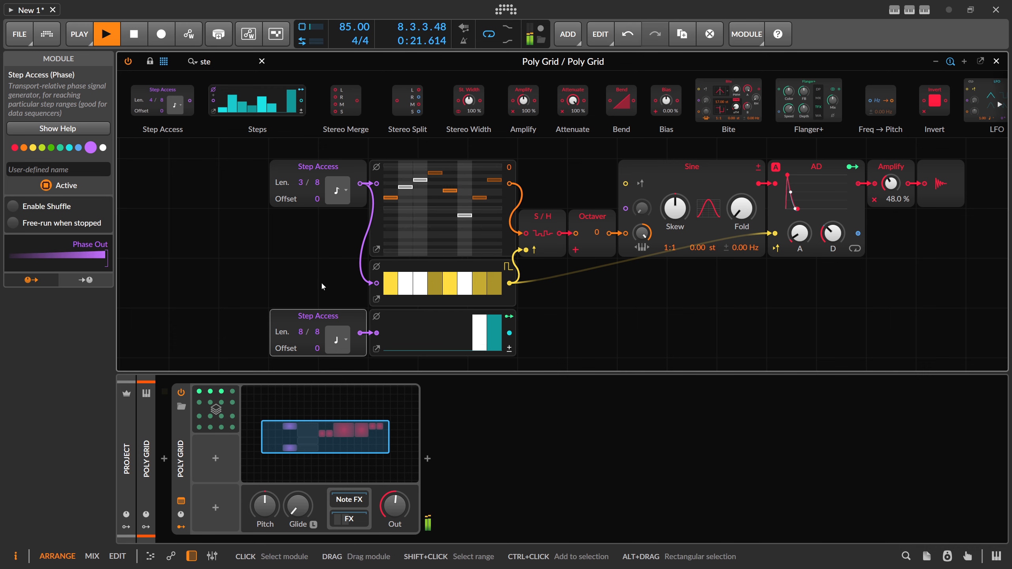
left_click_drag(327, 290, 274, 286)
left_click_drag(395, 506, 394, 503)
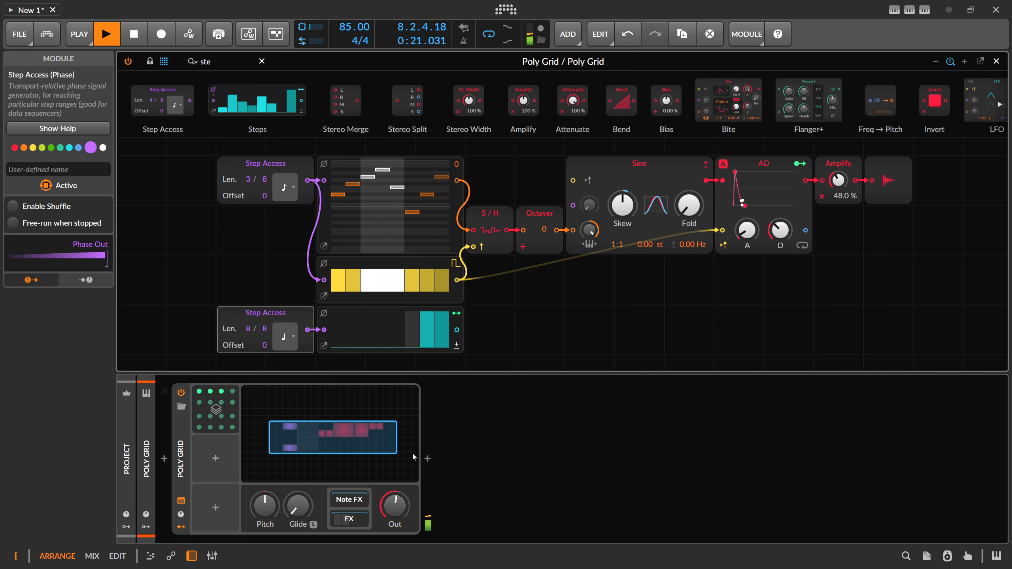
left_click_drag(408, 505, 408, 503)
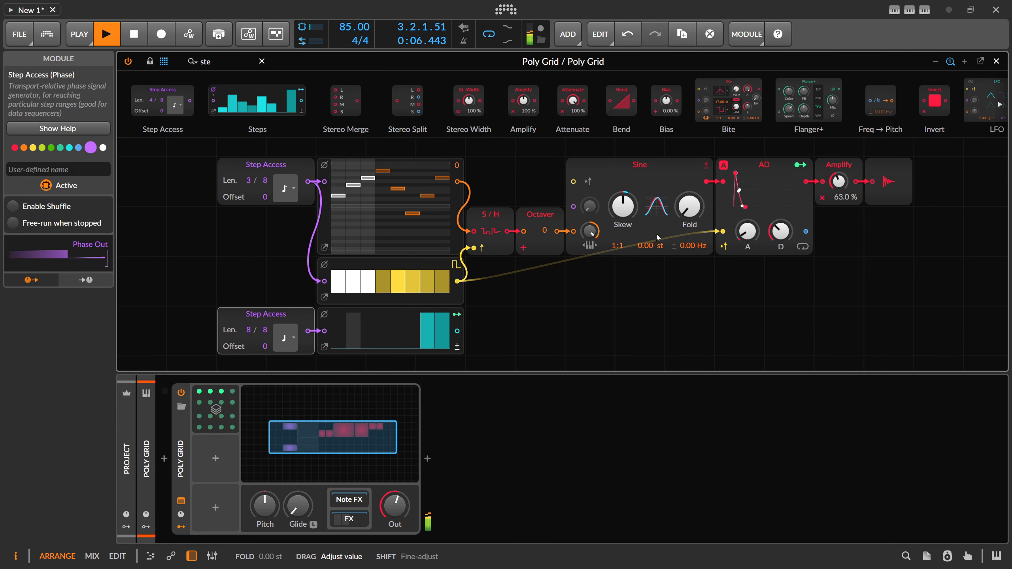
left_click(222, 394)
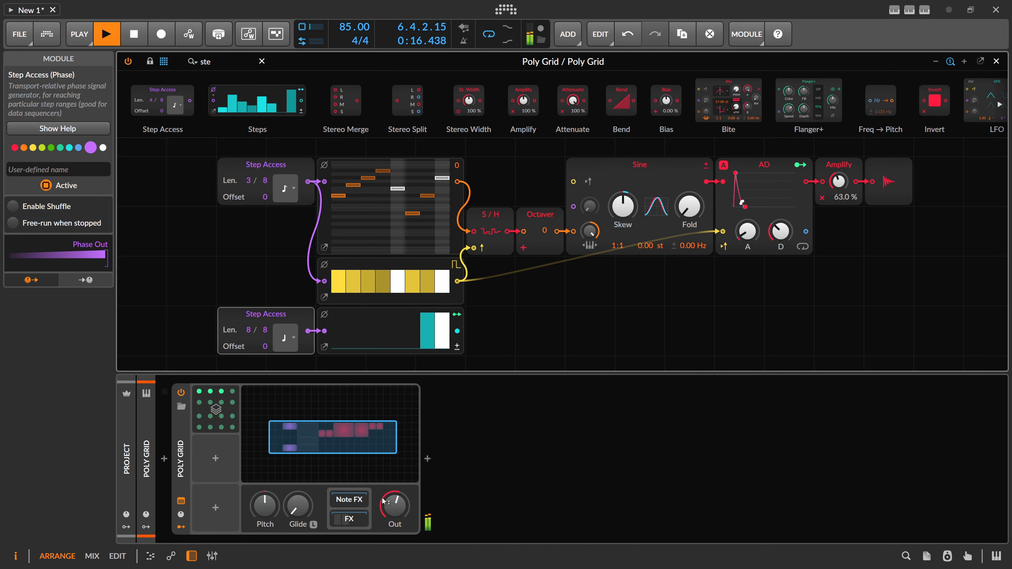
Step: Move the upper Step Access module left, leaving free space between it and the Pitches and Gates modules
left_click_drag(254, 259, 353, 263)
scroll(354, 260, "up", 1)
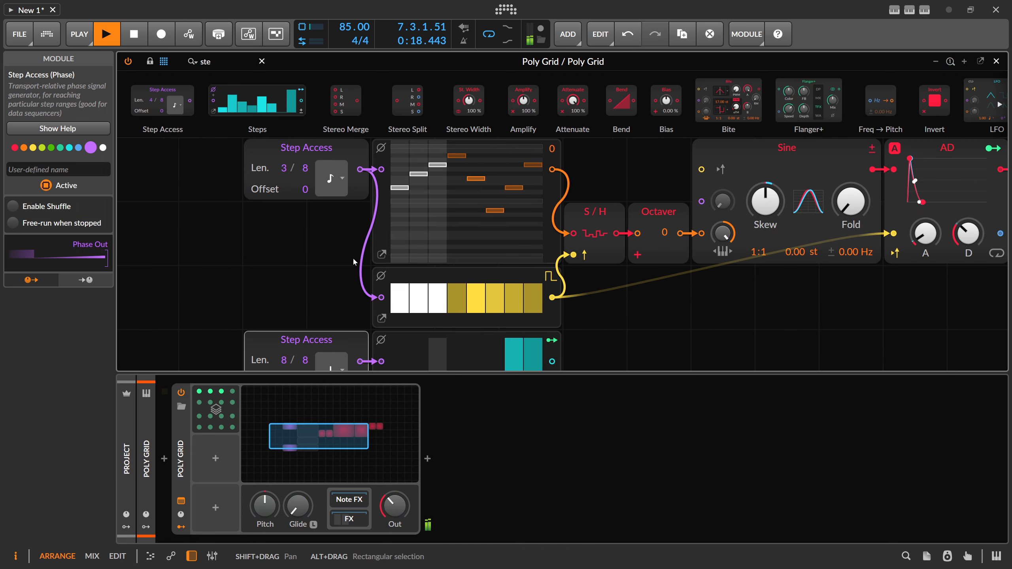
left_click_drag(296, 247, 390, 281)
left_click_drag(403, 184, 276, 184)
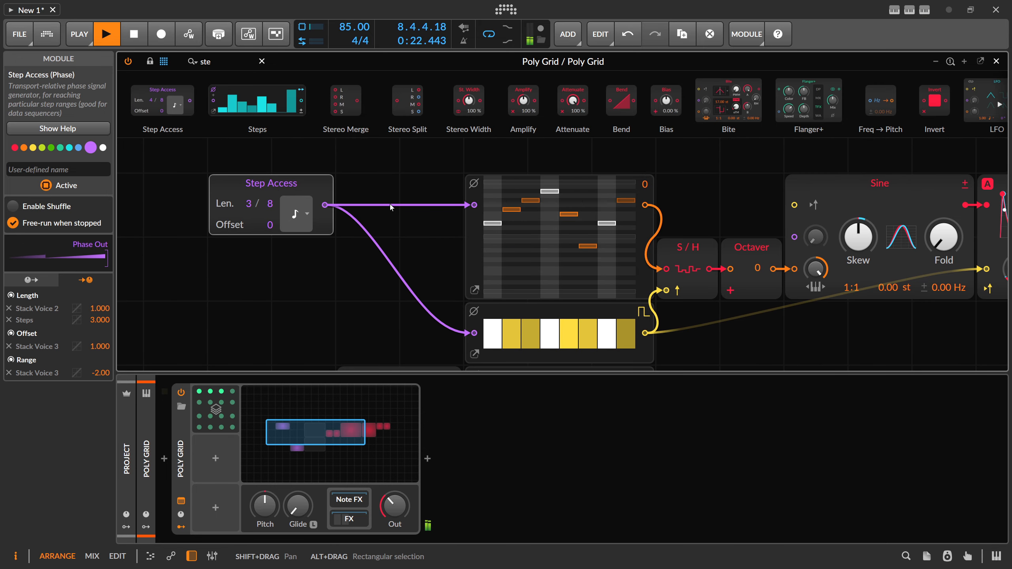
Step: Insert a Ø Reverse phase module into the cable between the upper Step Access and the Pitches module
double_click(223, 63)
key("BackSpace")
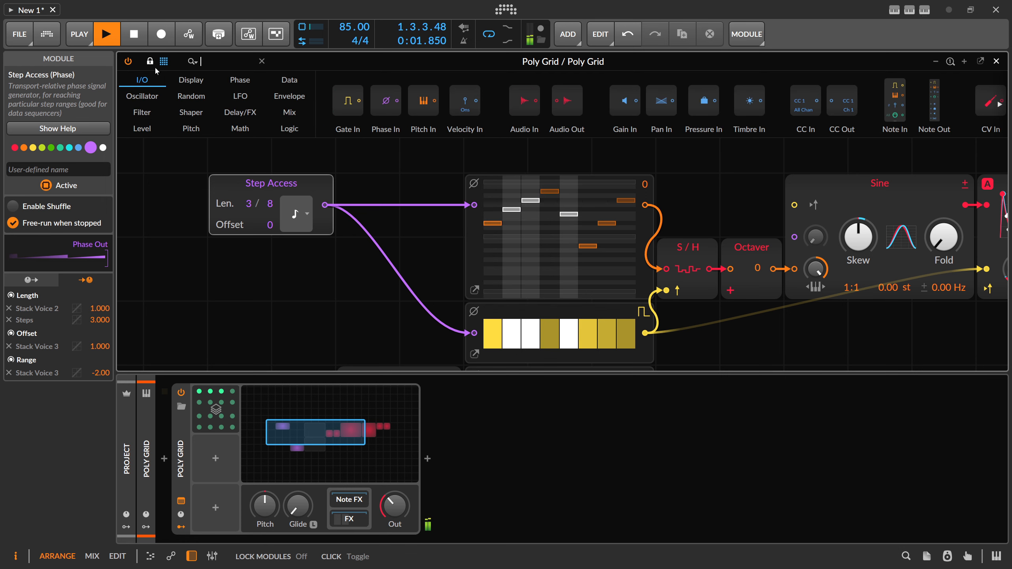
left_click(195, 130)
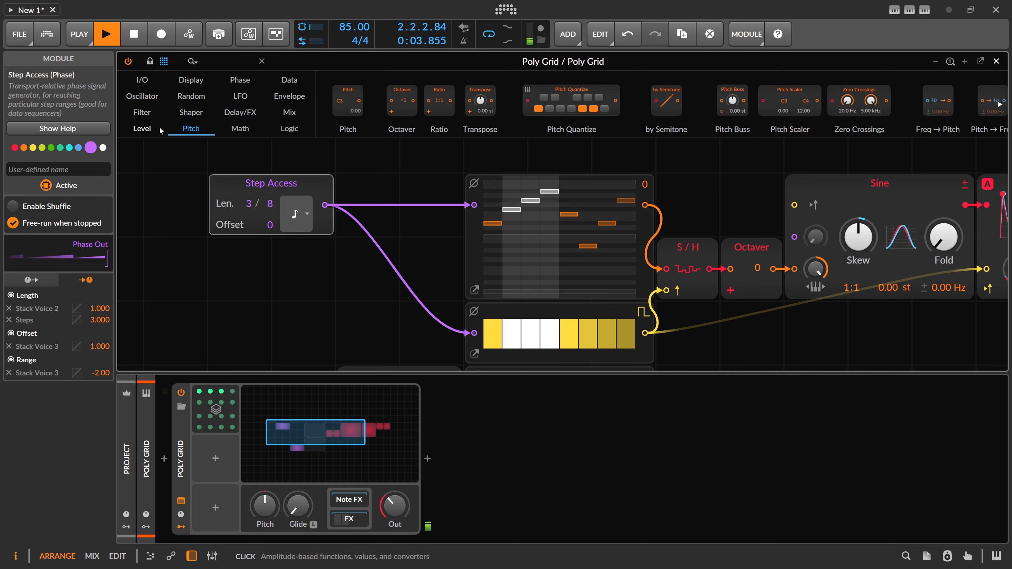
left_click(142, 128)
left_click(244, 85)
scroll(367, 147, "right", 3)
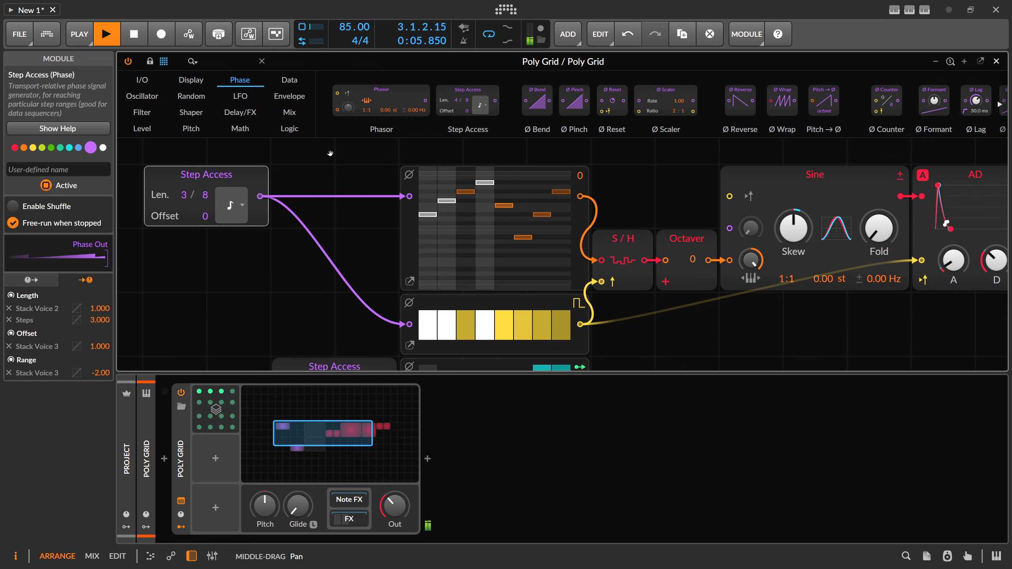
left_click_drag(739, 101, 382, 199)
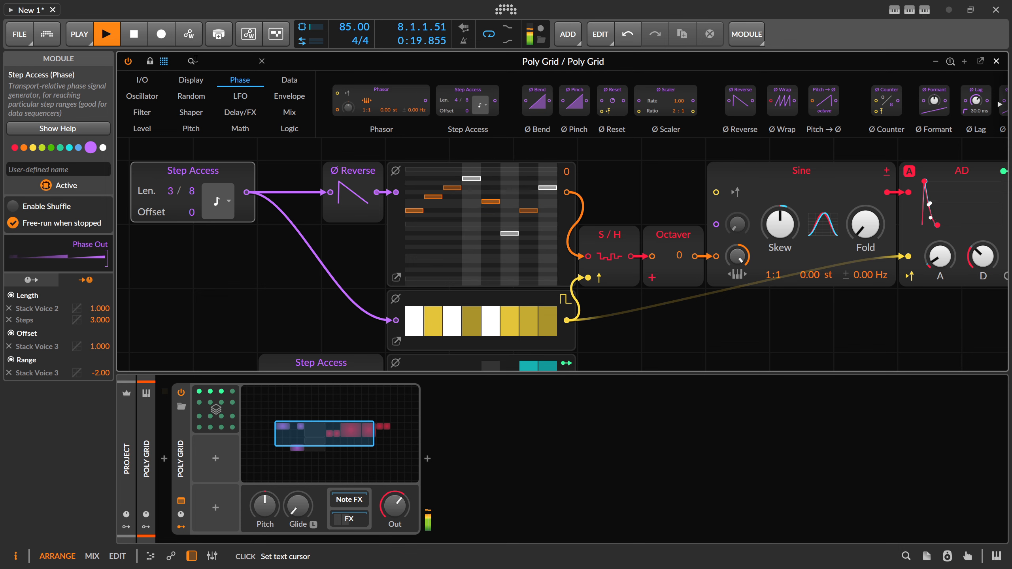
Step: Replace the Ø Reverse module with a Ø Mirror module and delete it again
type("mit")
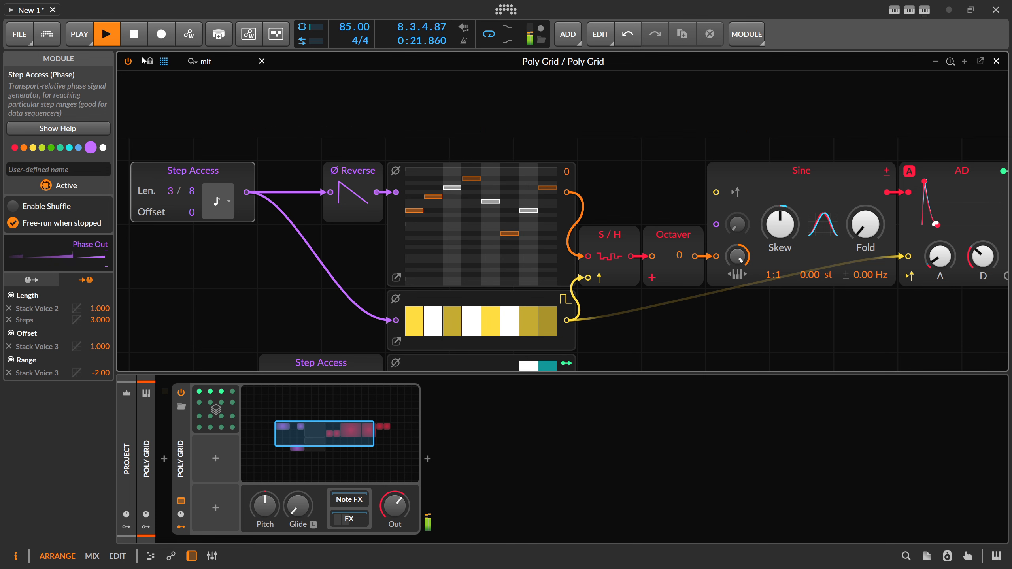
key("BackSpace")
type("r")
left_click_drag(202, 147, 354, 205)
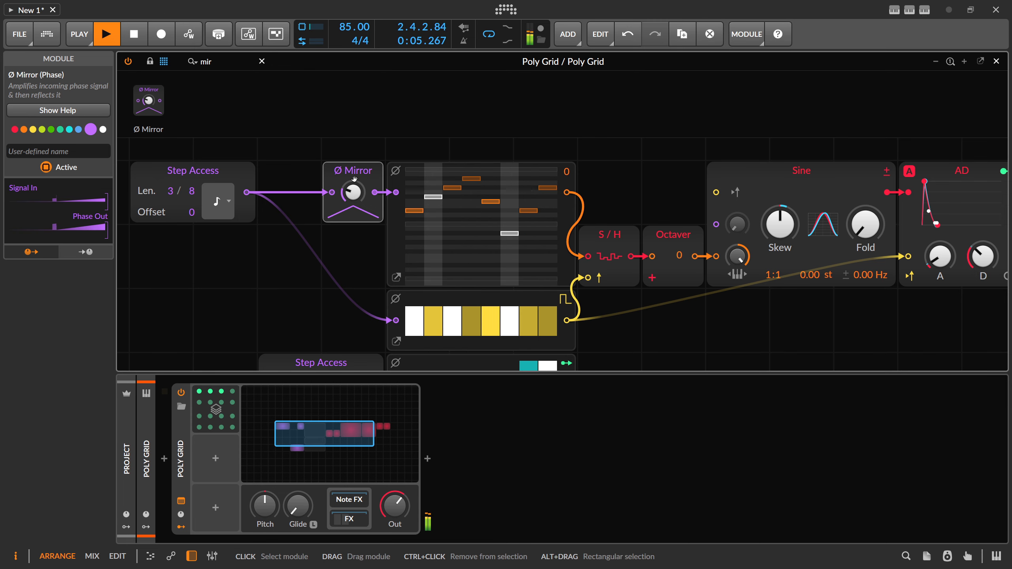
key("Delete")
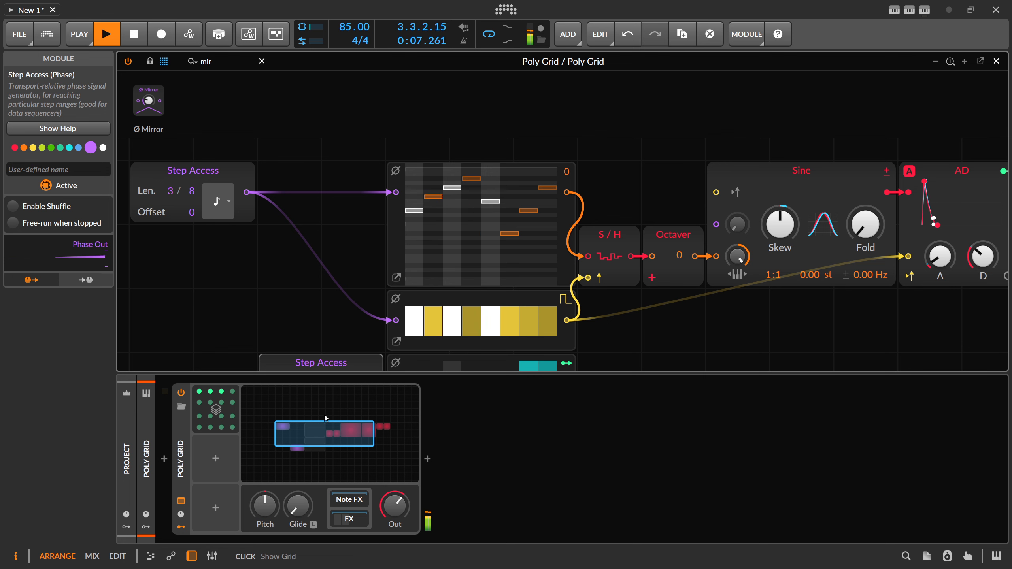
Step: Turn the Poly Grid device's output level down to minimum
left_click_drag(394, 504, 394, 566)
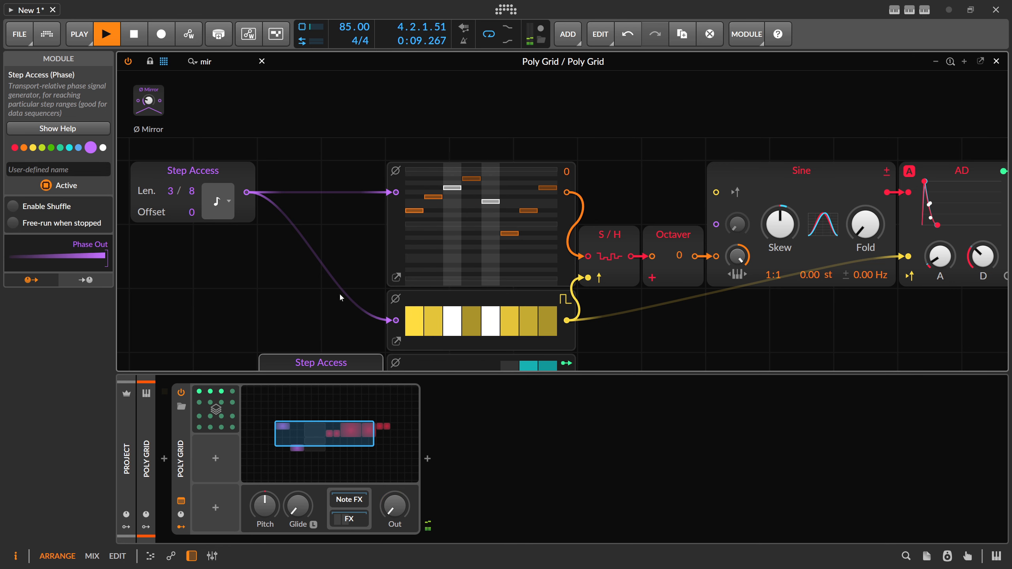
left_click_drag(340, 280, 308, 238)
scroll(337, 223, "down", 2)
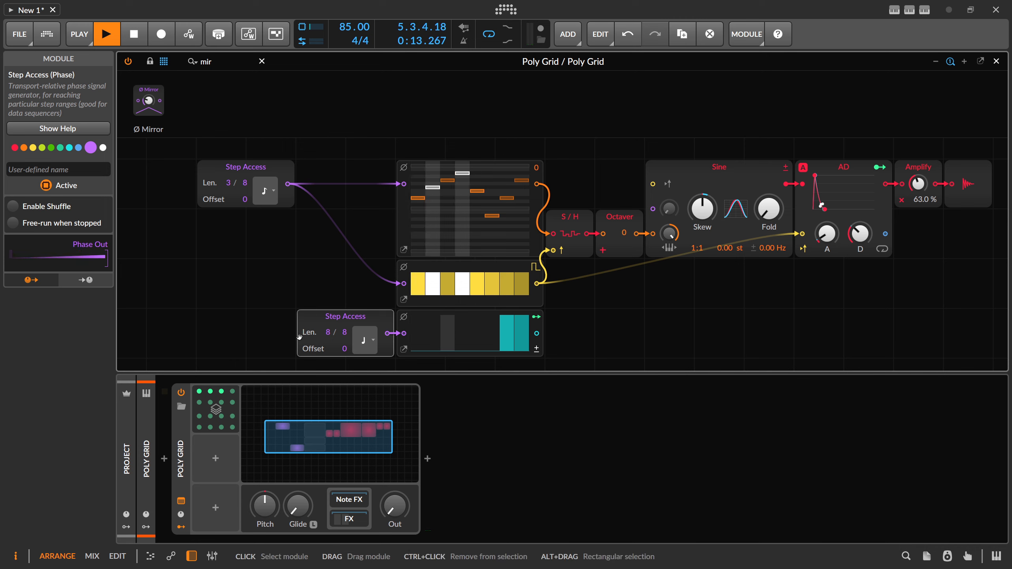
Step: Delete the voice-stack modulator, set the Poly Grid's Voice Stacking to Off and turn its output level down
left_click(181, 424)
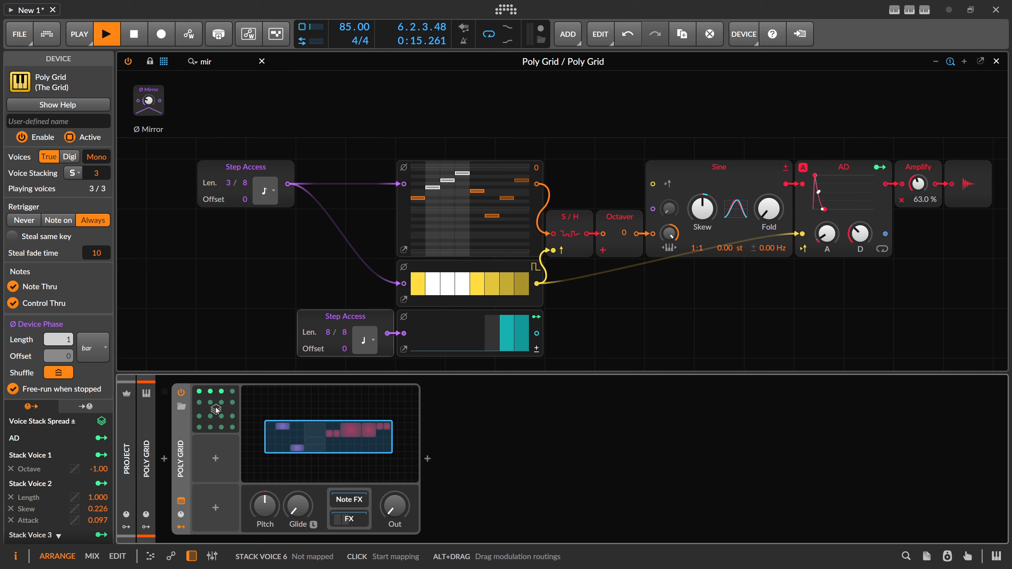
left_click(217, 411)
key("Delete")
left_click(182, 422)
left_click_drag(97, 173, 97, 191)
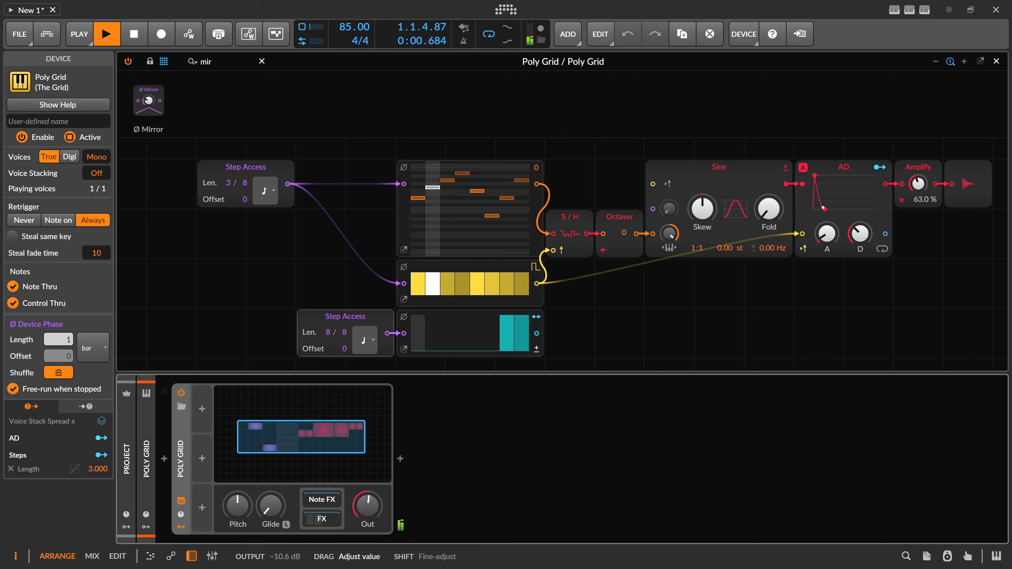
left_click_drag(367, 506, 367, 498)
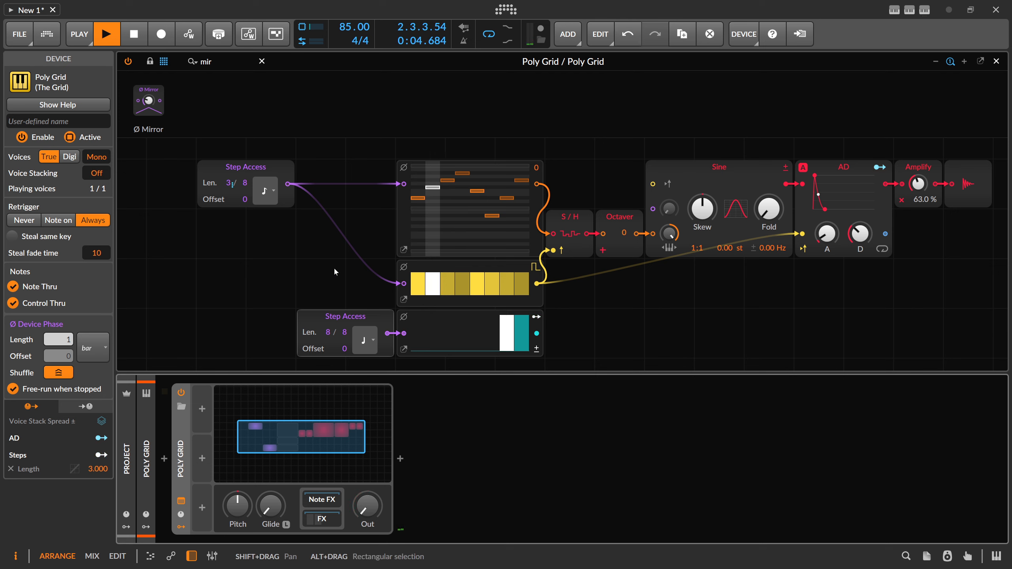
Step: Search the module library for "merge", place a Stereo Merge above the Step Access row and enlarge the grid view
left_click(263, 61)
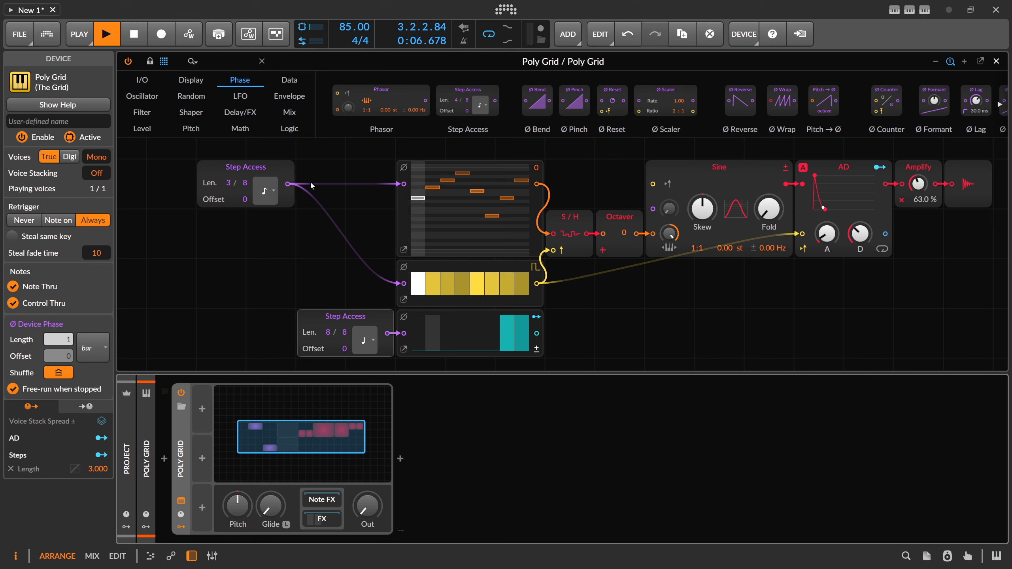
left_click(289, 172)
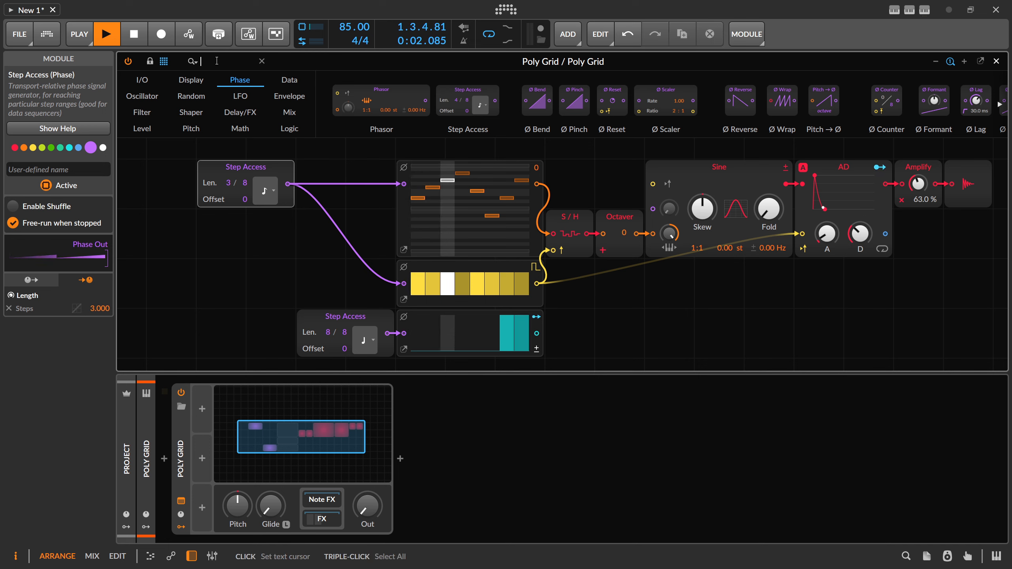
type("merge")
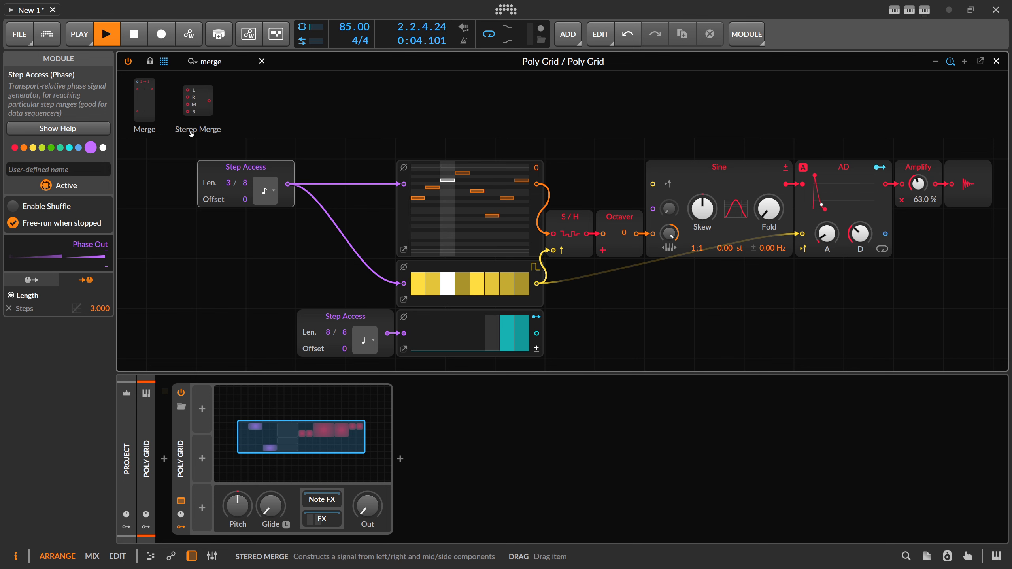
left_click_drag(202, 106, 338, 151)
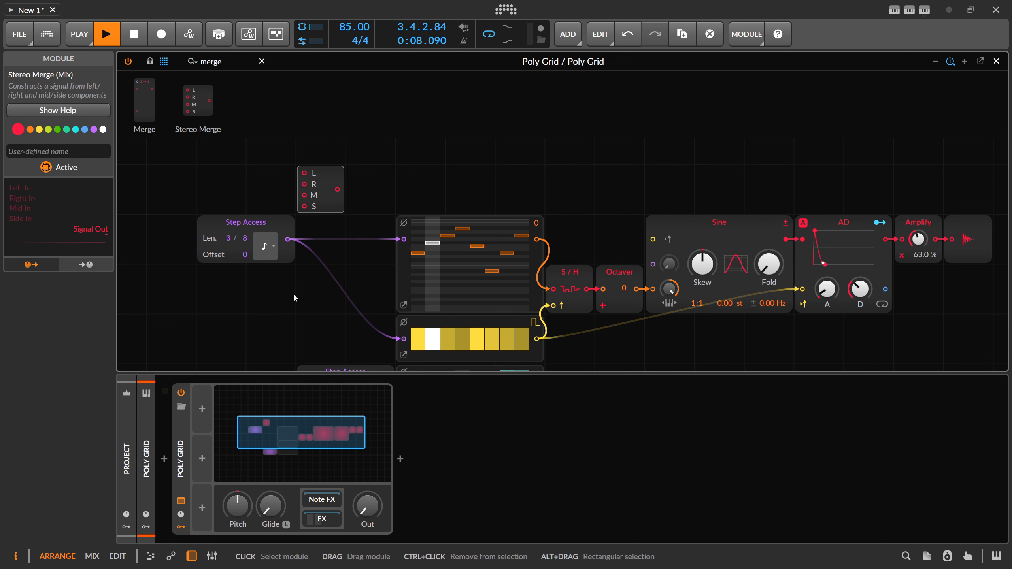
left_click(192, 555)
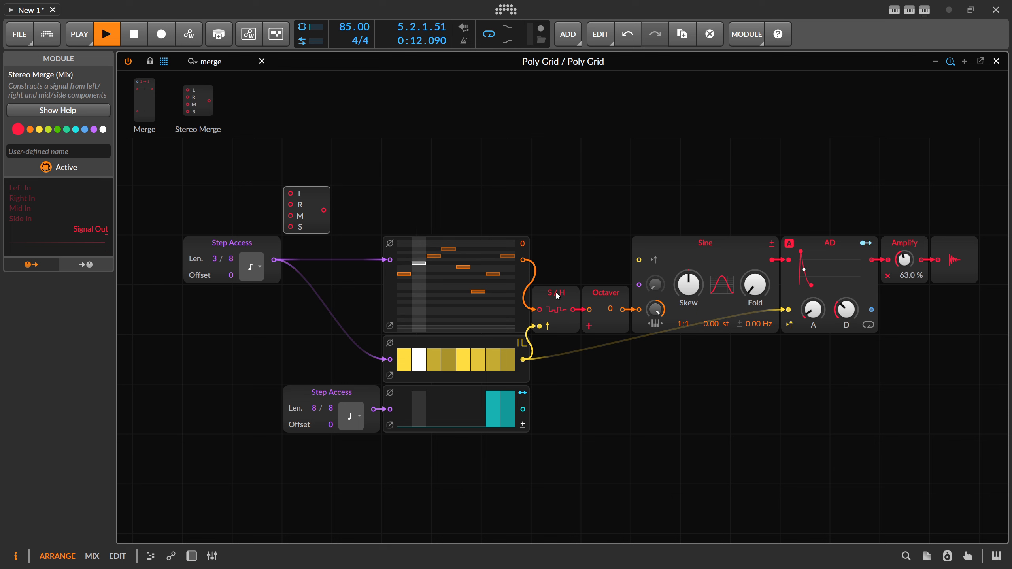
Step: Insert the Stereo Merge after the upper Step Access so it feeds the L input, and move that Step Access up
left_click_drag(251, 250, 226, 253)
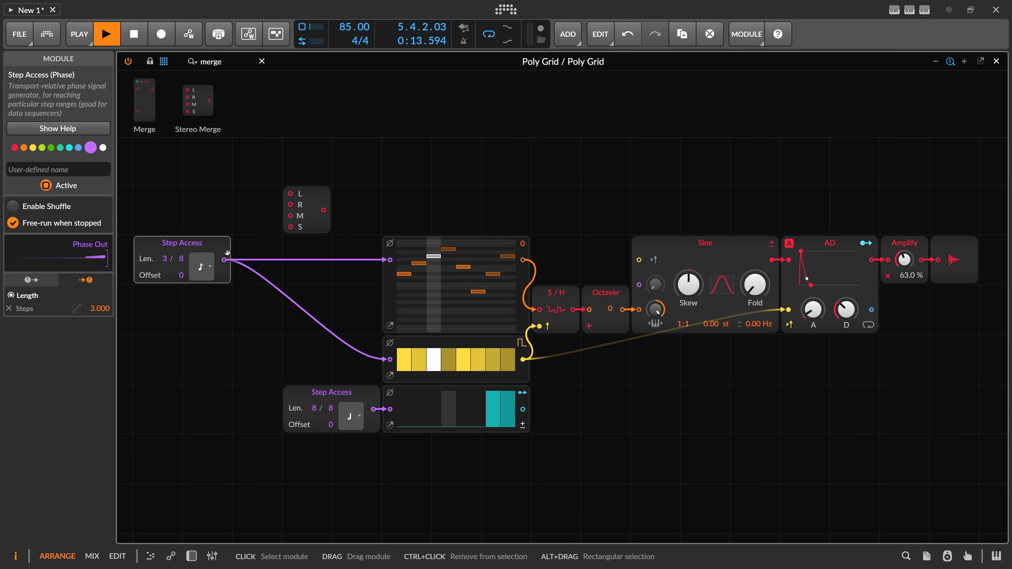
left_click(282, 205)
left_click_drag(307, 209, 248, 267)
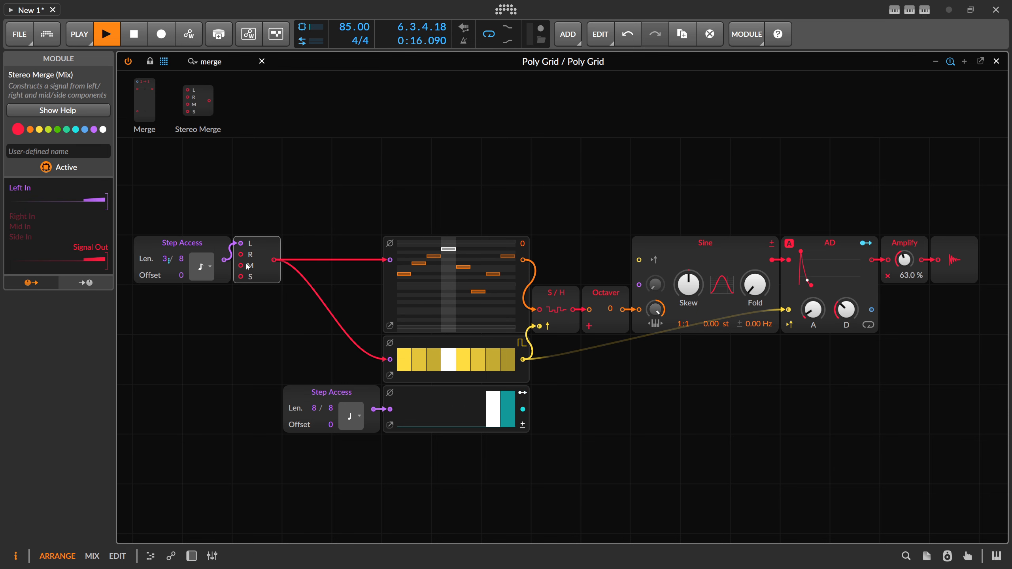
left_click_drag(184, 250, 184, 200)
left_click(245, 244)
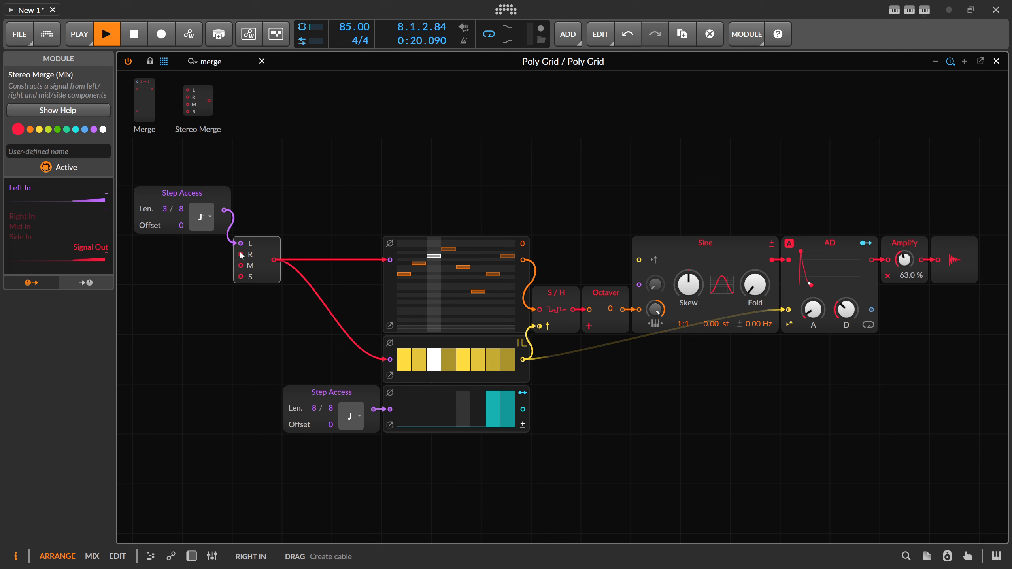
Step: Duplicate the upper Step Access, connect the copy to the Stereo Merge's R input and set the copy's length to 5
left_click(196, 204)
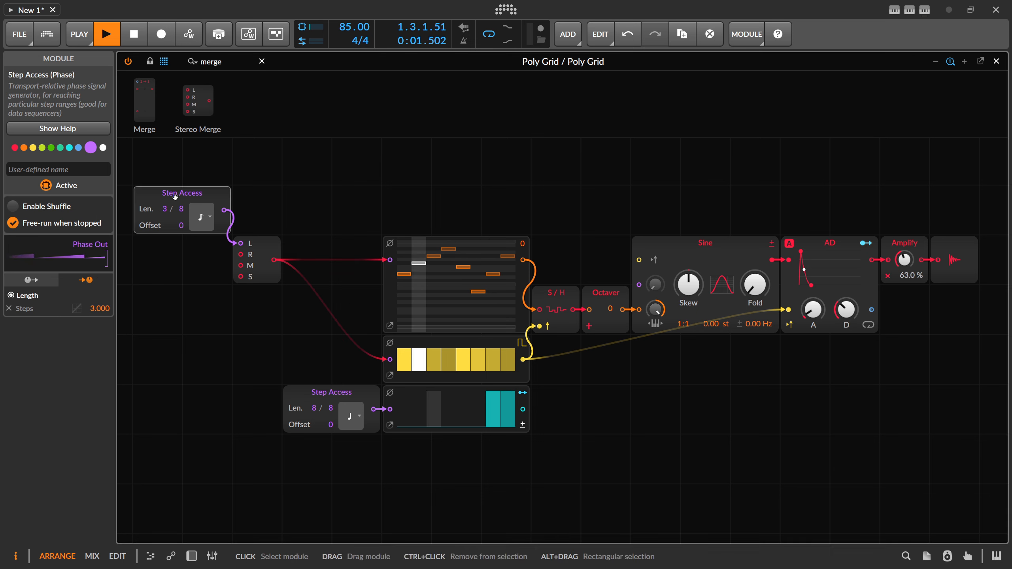
key("ctrl+d")
left_click_drag(225, 262, 240, 255)
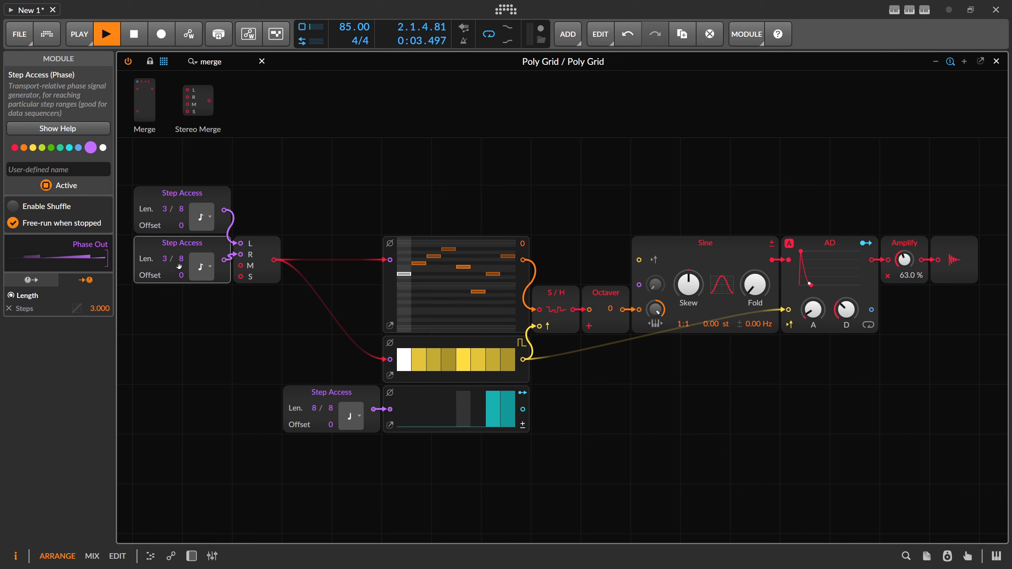
left_click(199, 270)
left_click(228, 312)
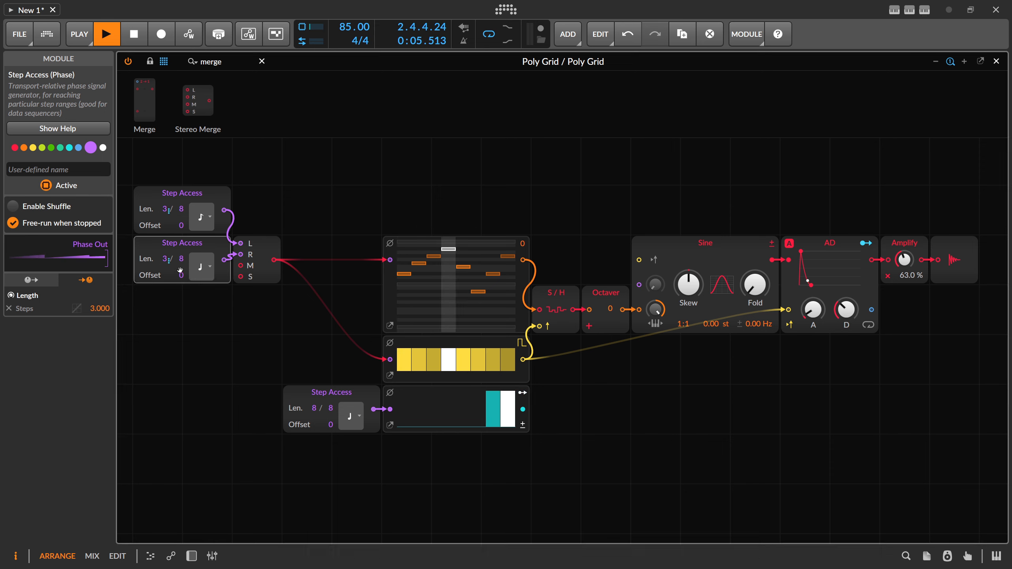
left_click_drag(165, 258, 165, 244)
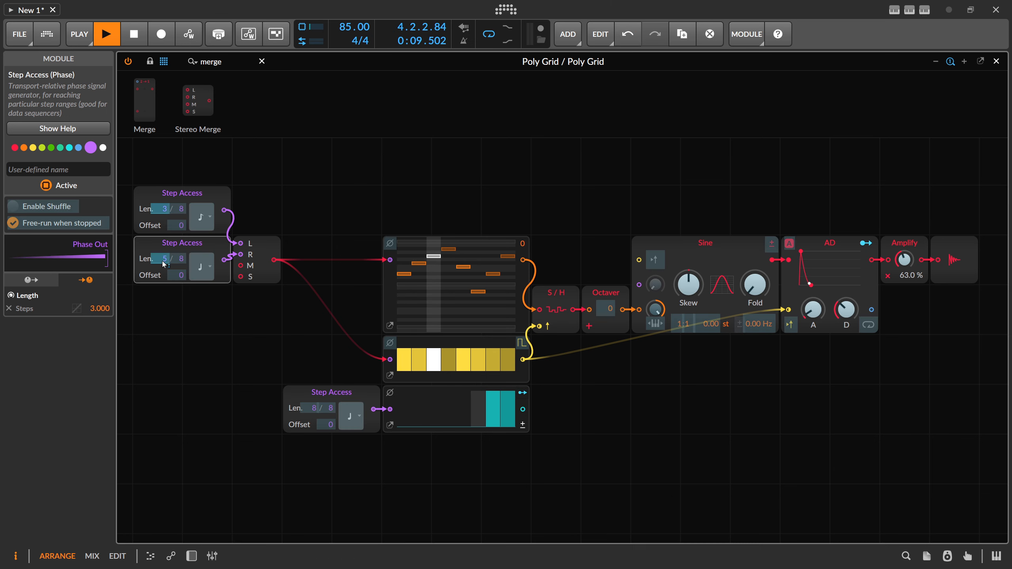
Step: Examine the signals of both merged Step Access modules, the Stereo Merge, Pitches and Sine in turn
left_click(181, 193)
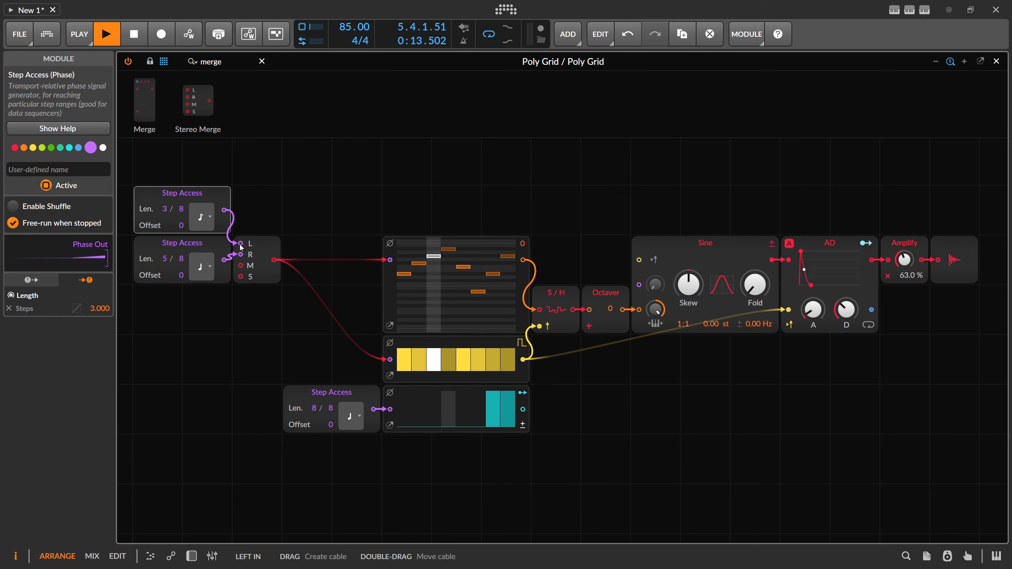
left_click(206, 248)
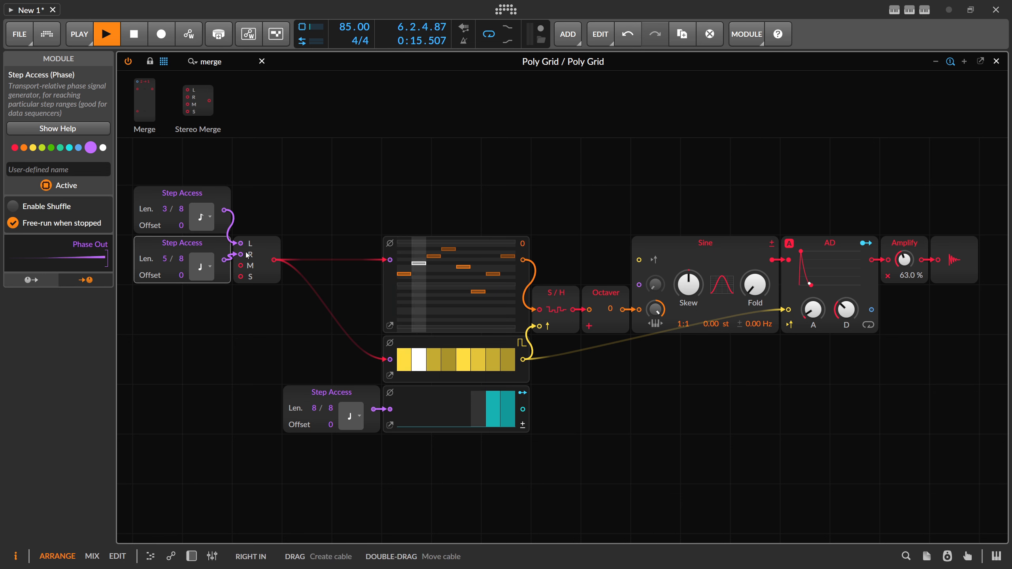
left_click(265, 247)
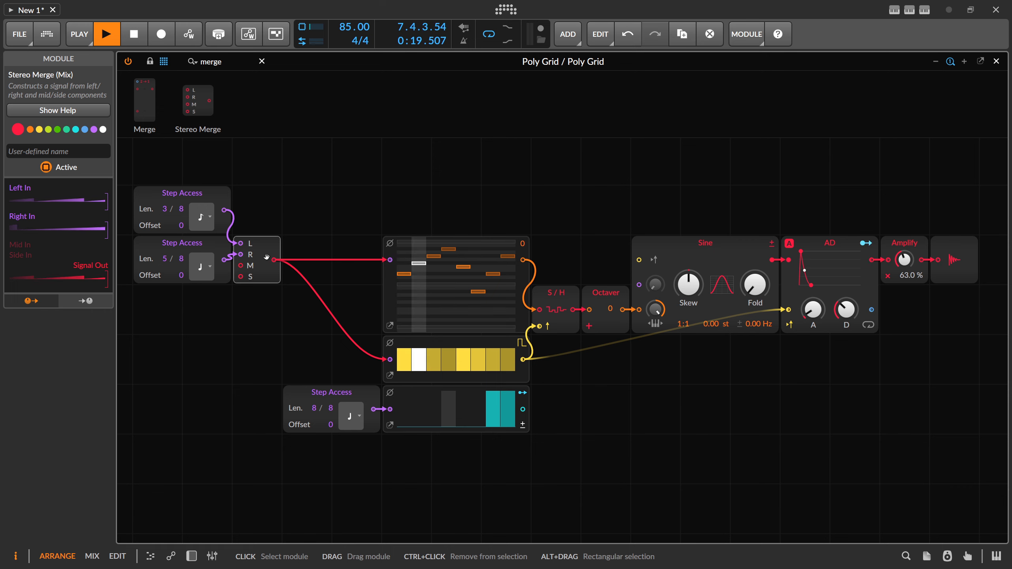
left_click(385, 272)
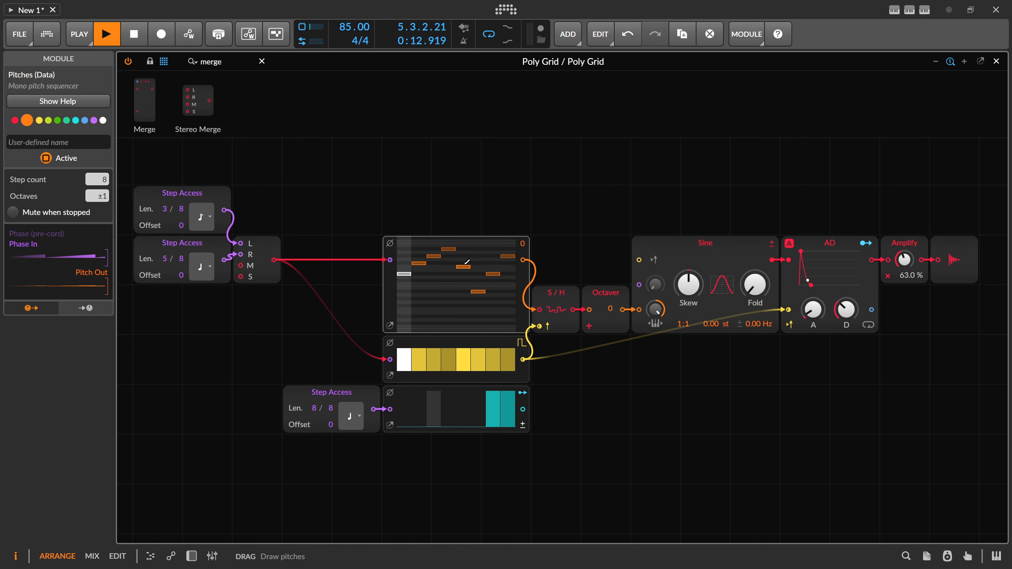
left_click_drag(670, 254, 622, 255)
left_click(622, 255)
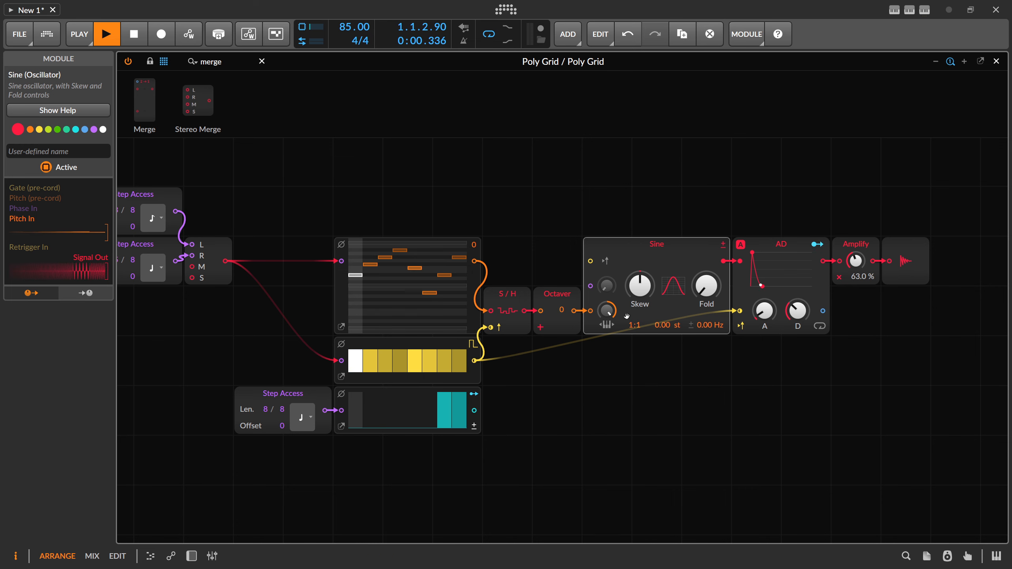
Step: Raise the Poly Grid's output level and turn down the Mix of Convolution and Delay-2 in its FX chain
left_click(197, 554)
left_click_drag(367, 506, 367, 474)
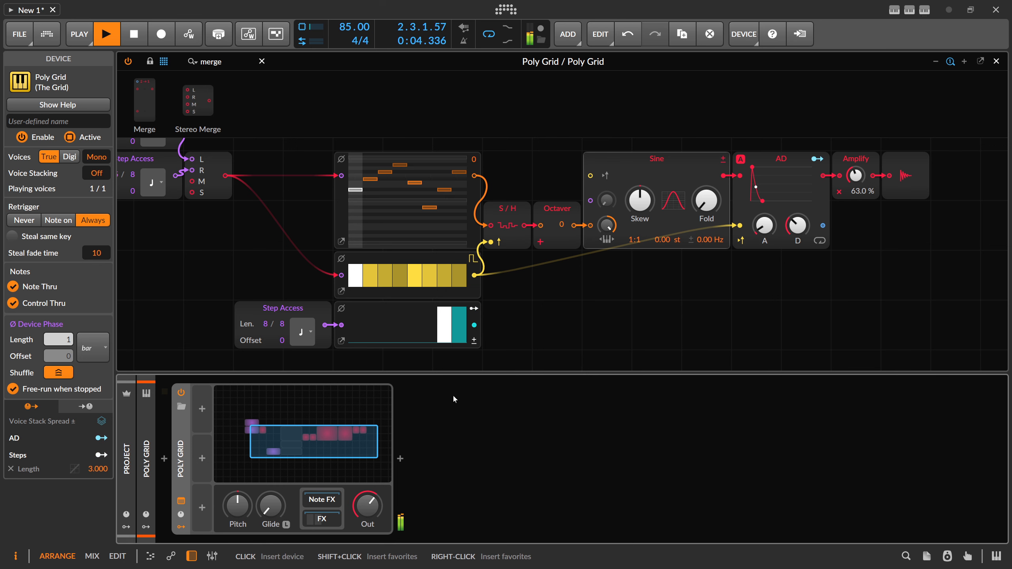
left_click(331, 516)
left_click_drag(653, 506, 653, 536)
left_click_drag(933, 509, 934, 530)
Step: Set the offset of the Step Access feeding the R input to +2
left_click_drag(559, 313, 598, 338)
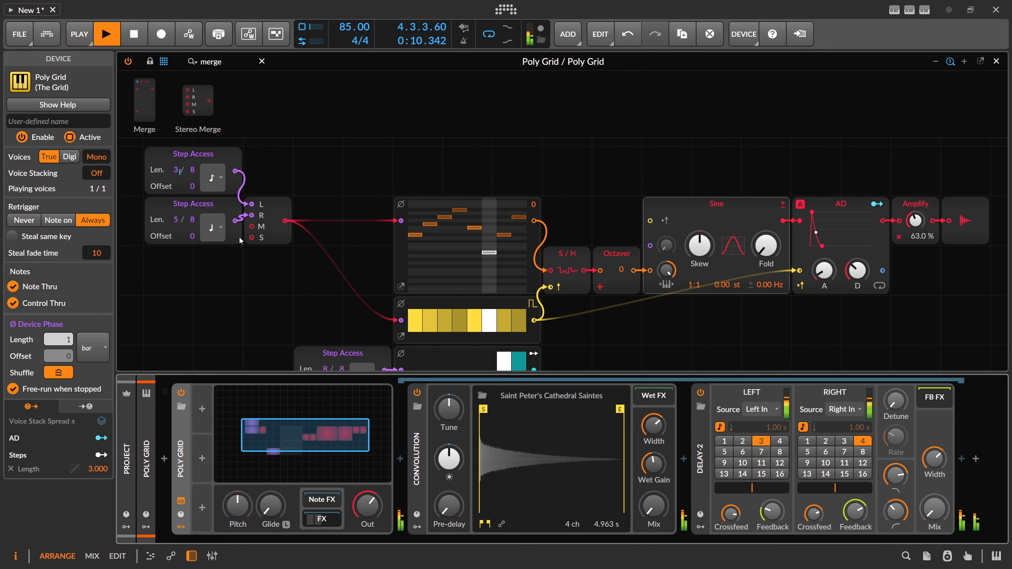
left_click_drag(192, 235, 192, 228)
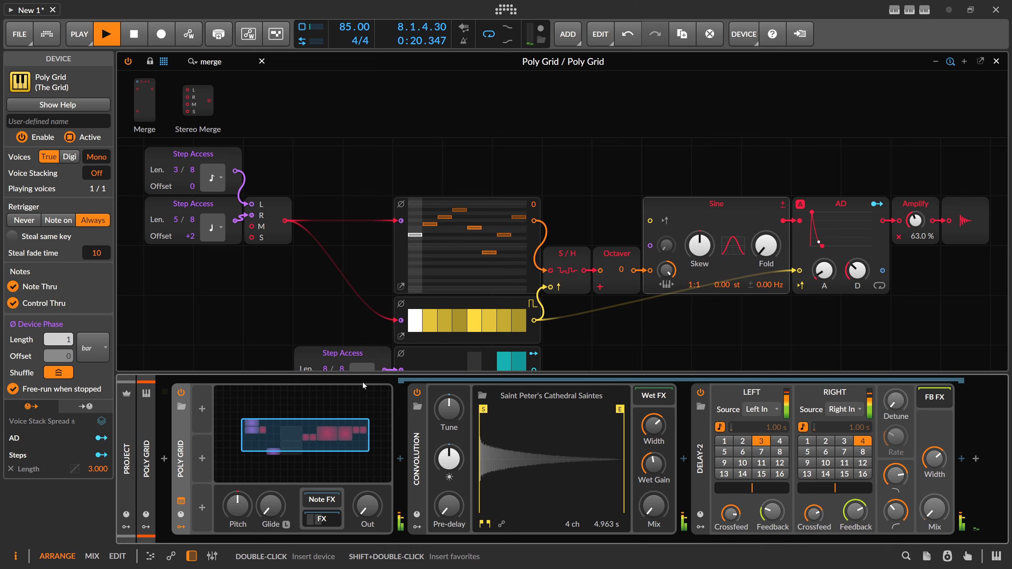
Step: Move the Sine, AD, Amplify and output modules to the right, and place the Octaver midway between S/H and Sine
left_click_drag(318, 290, 296, 270)
scroll(295, 263, "down", 5)
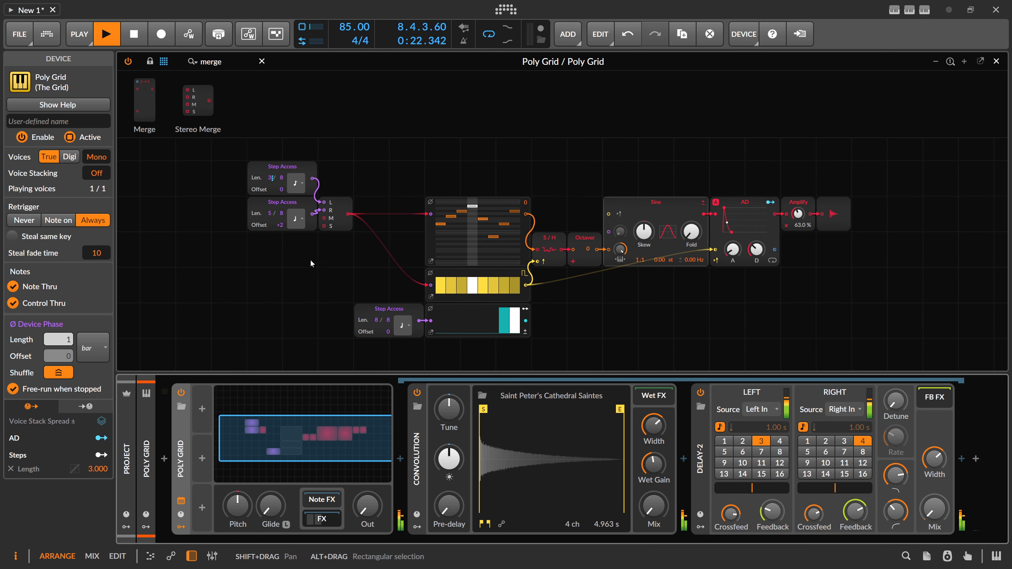
left_click_drag(745, 307, 704, 233)
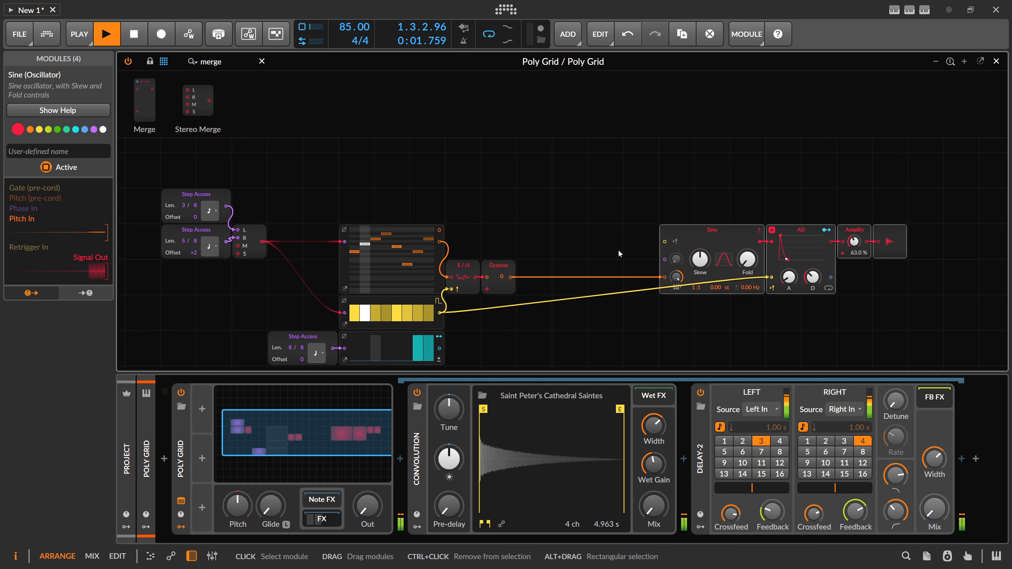
left_click(569, 277)
left_click(501, 266)
left_click_drag(499, 266, 570, 266)
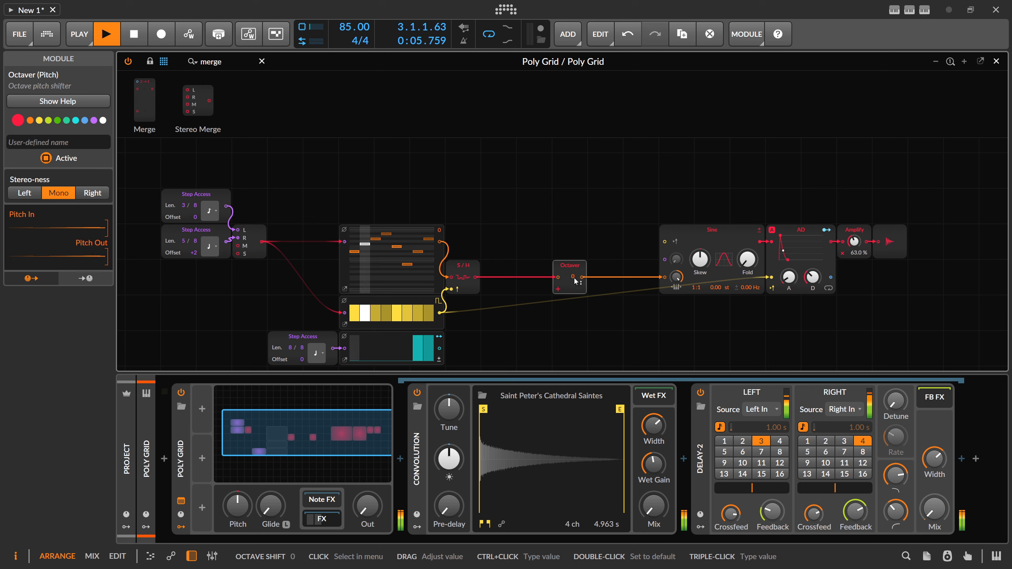
Step: Move the Octaver closer to S/H, reset its octave shift to 0, and insert a Stereo Merge between it and Sine
left_click_drag(572, 278, 572, 268)
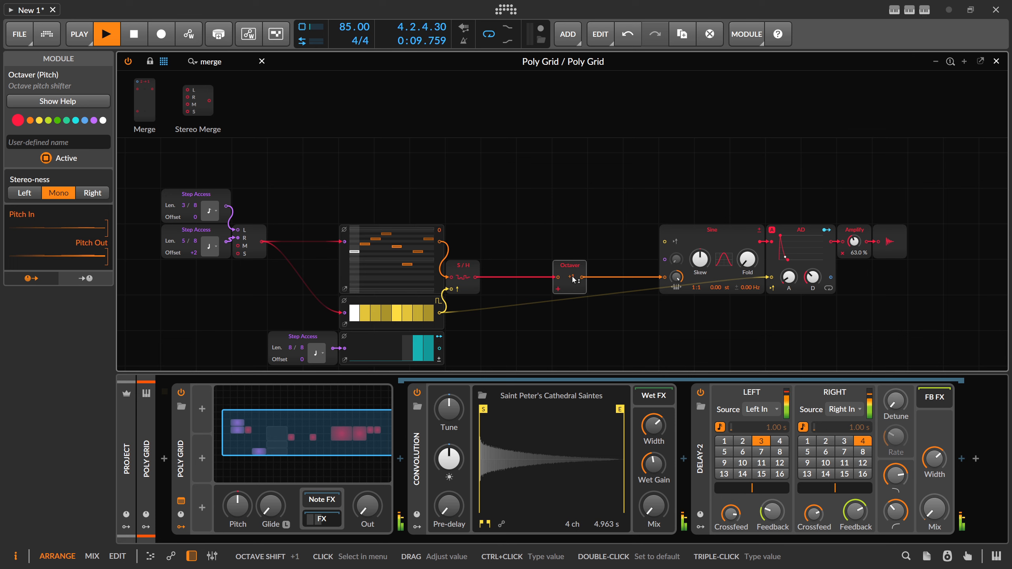
left_click_drag(571, 279, 540, 279)
double_click(539, 279)
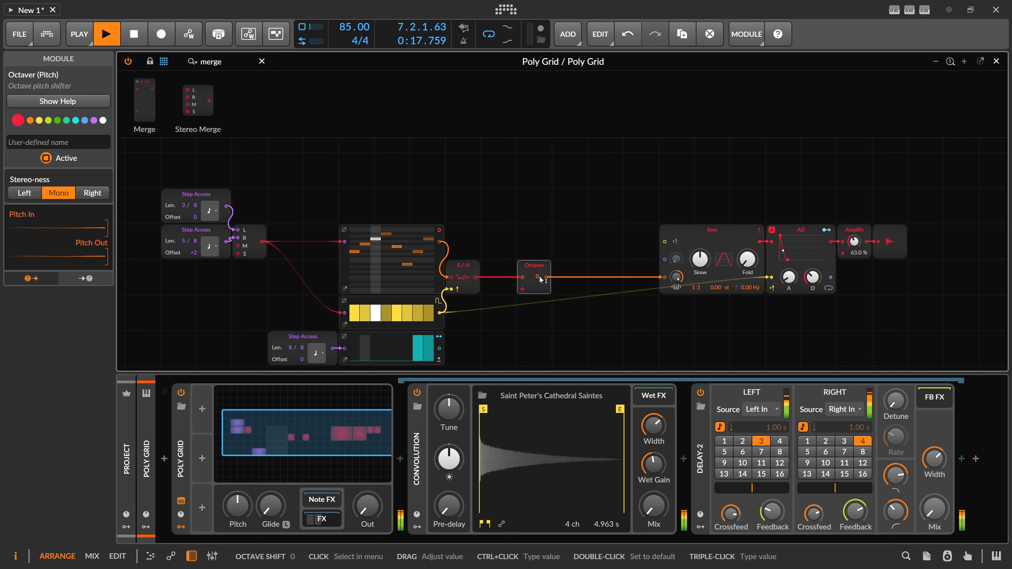
left_click_drag(203, 99, 533, 254)
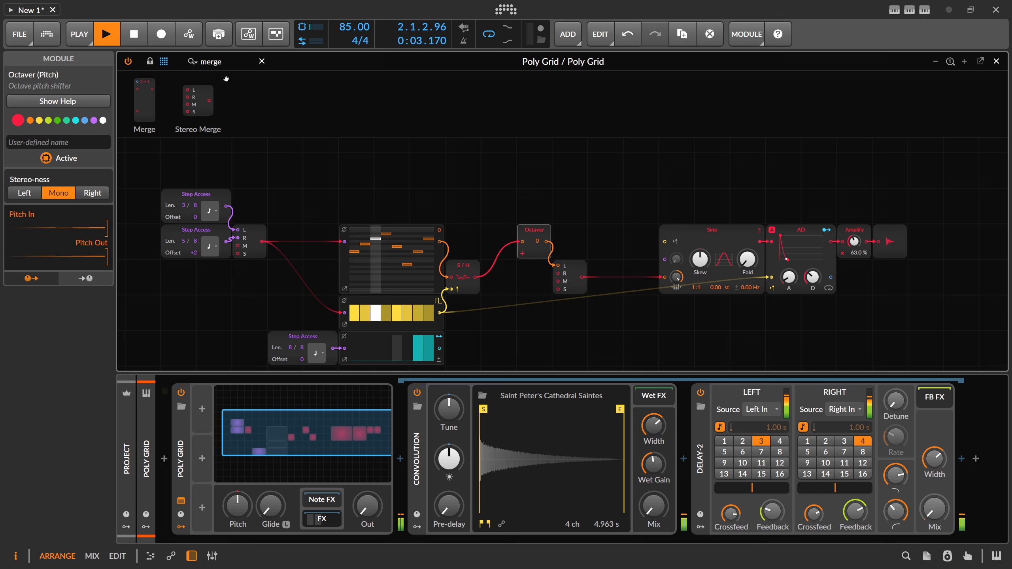
Step: Find the Stereo Split module with the search term "split" and insert it between S/H and the Octaver
left_click_drag(227, 63, 176, 63)
key("BackSpace")
type("split")
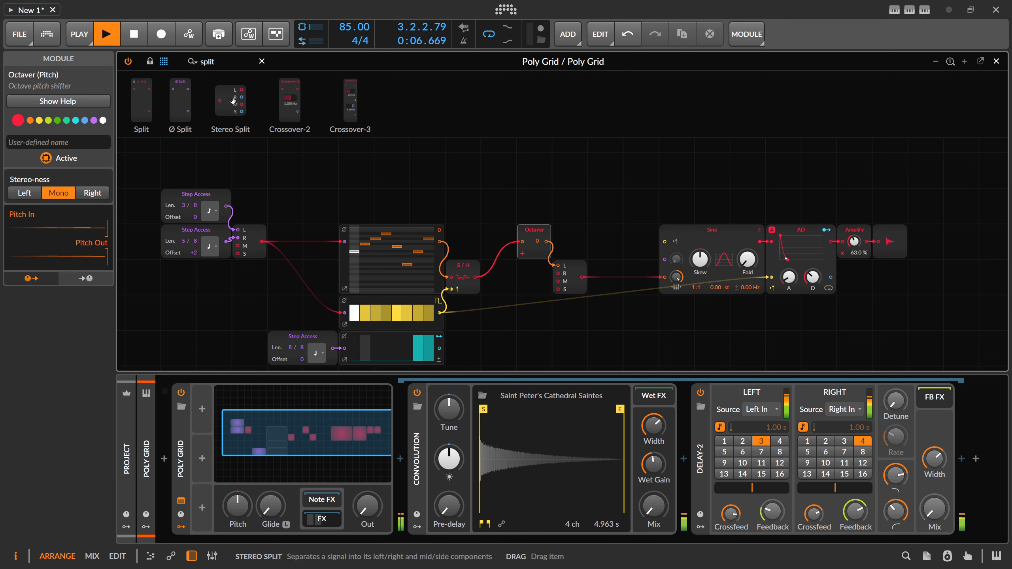
left_click_drag(233, 101, 472, 228)
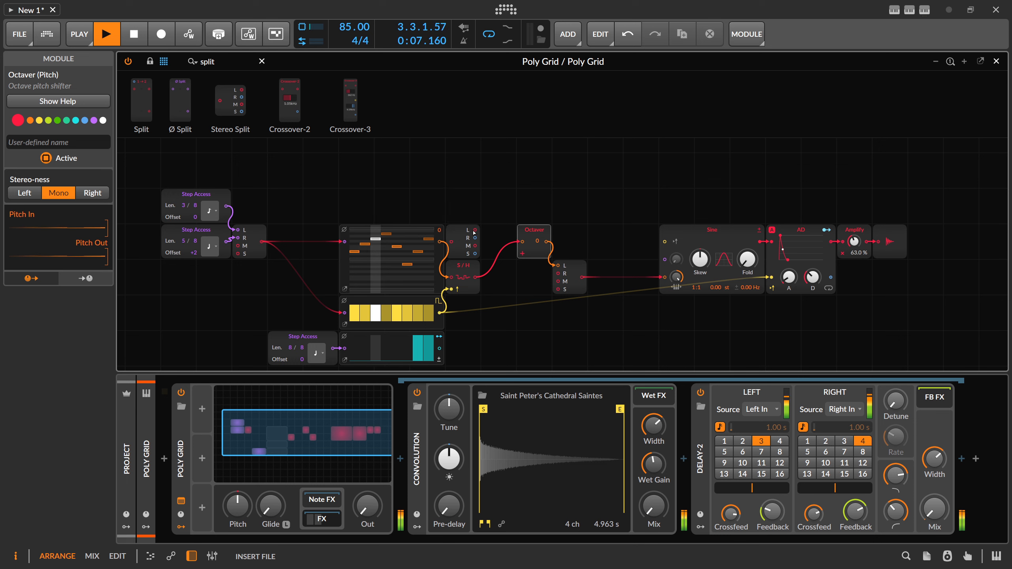
left_click_drag(478, 277, 480, 277)
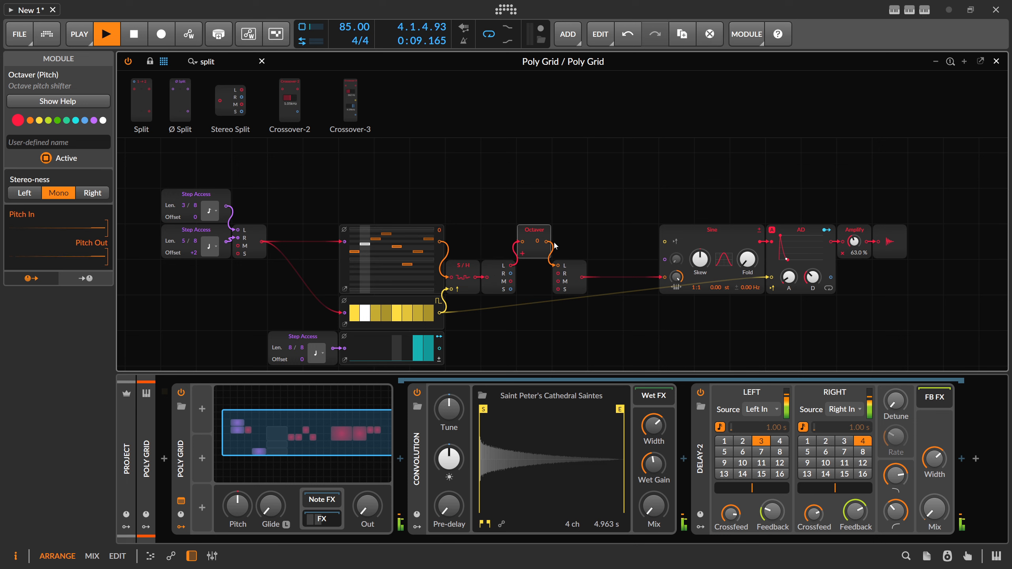
Step: Duplicate the Octaver onto the R path between Stereo Split and Stereo Merge, setting the L Octaver to +1 and the R one to -1
right_click(533, 244)
left_click(539, 234)
left_click_drag(536, 234, 558, 274)
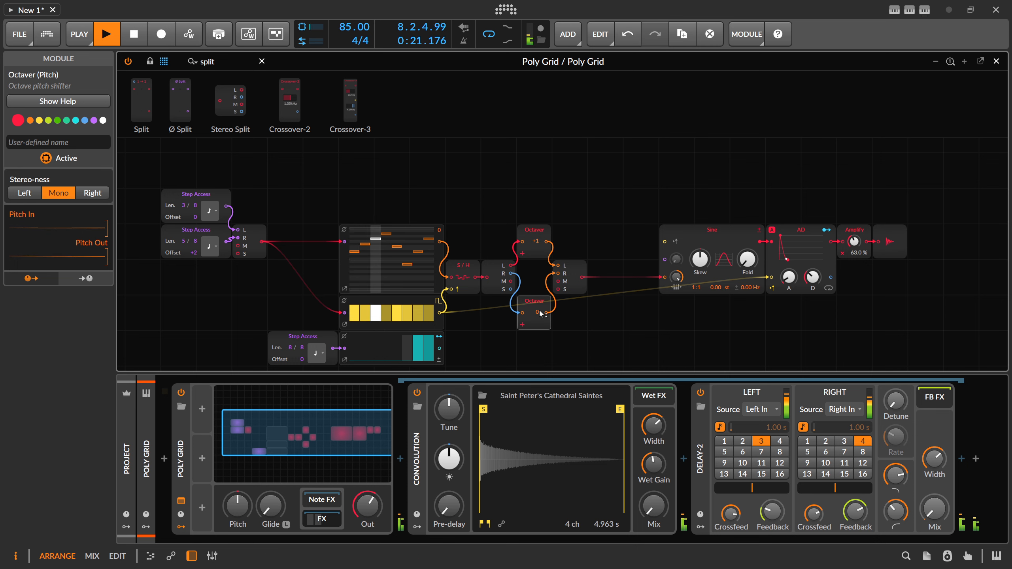
left_click_drag(542, 313, 541, 321)
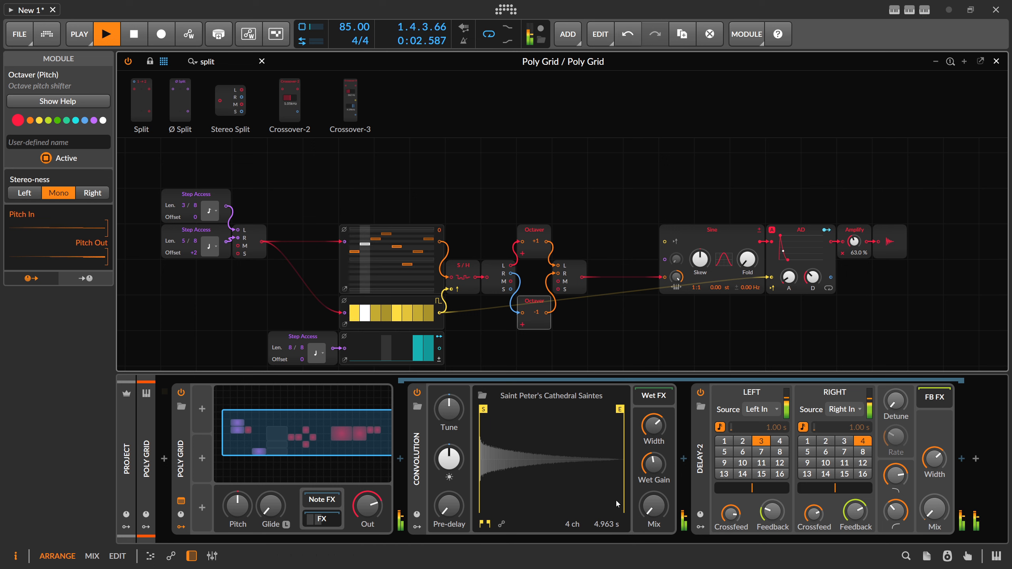
Step: Raise the Convolution's Mix slightly and turn down the Poly Grid's output level
mouse_move(653, 505)
left_mouse_down()
mouse_move(653, 481)
mouse_move(653, 512)
left_mouse_up()
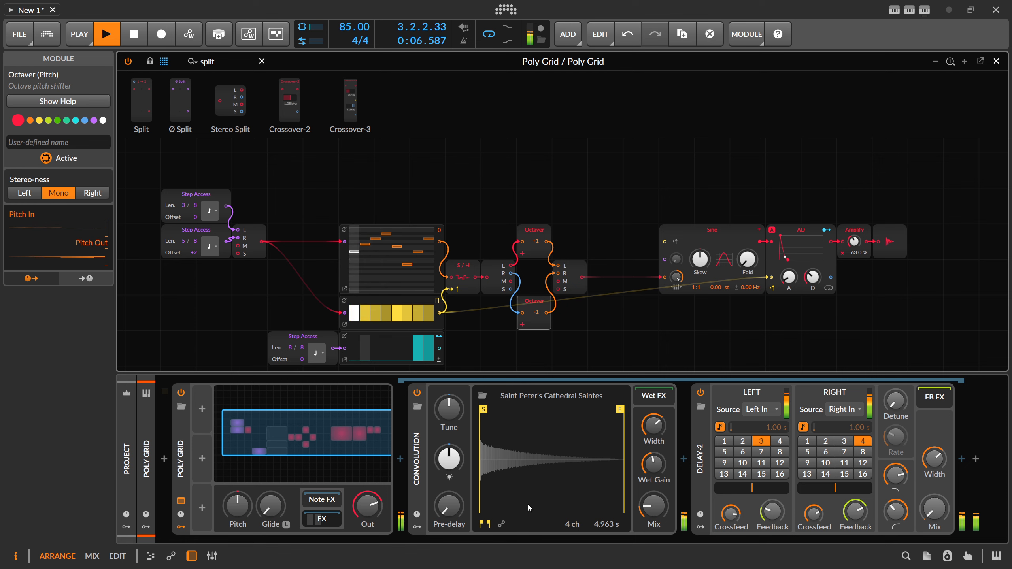
left_click_drag(367, 505, 367, 566)
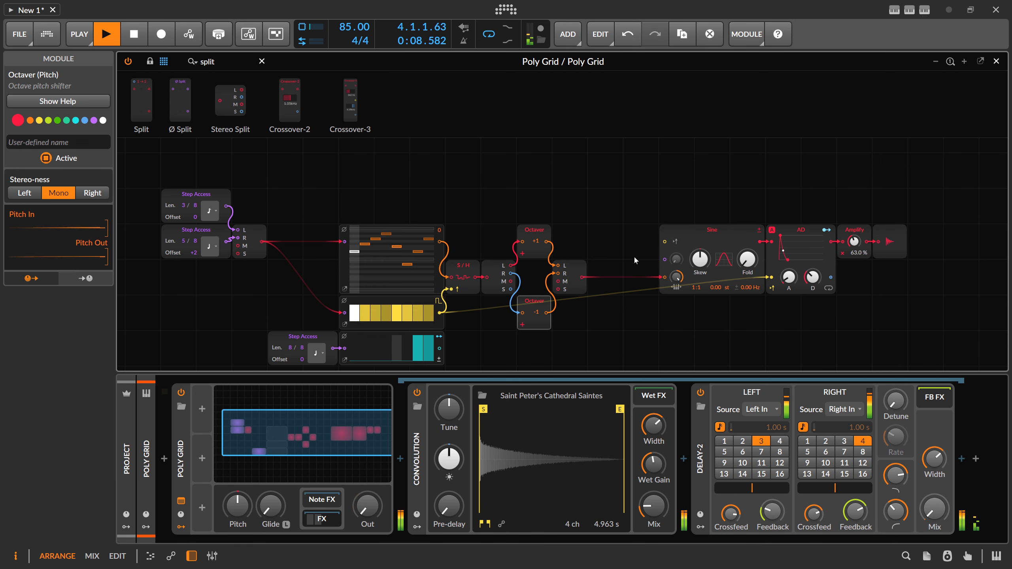
Step: Search the modules for "wi" and insert a Stereo Width between Sine and AD
left_click_drag(647, 210, 564, 219)
left_click(631, 240)
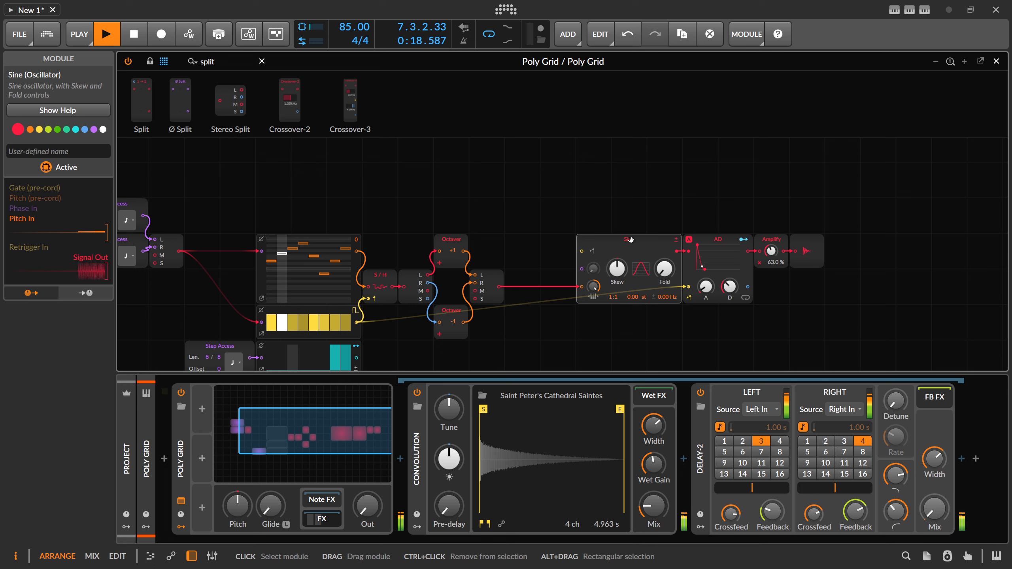
left_click_drag(226, 62, 136, 64)
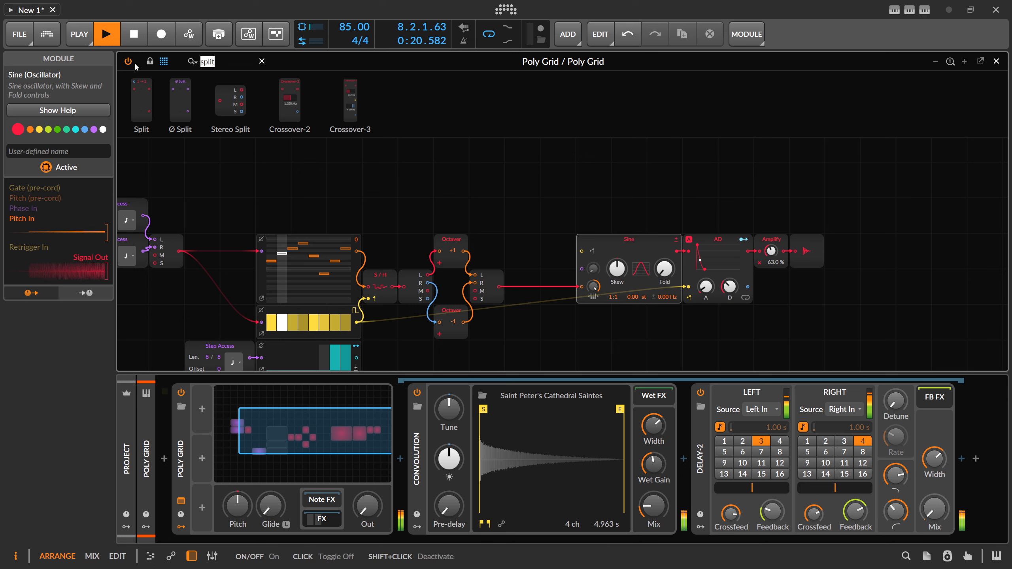
key("BackSpace")
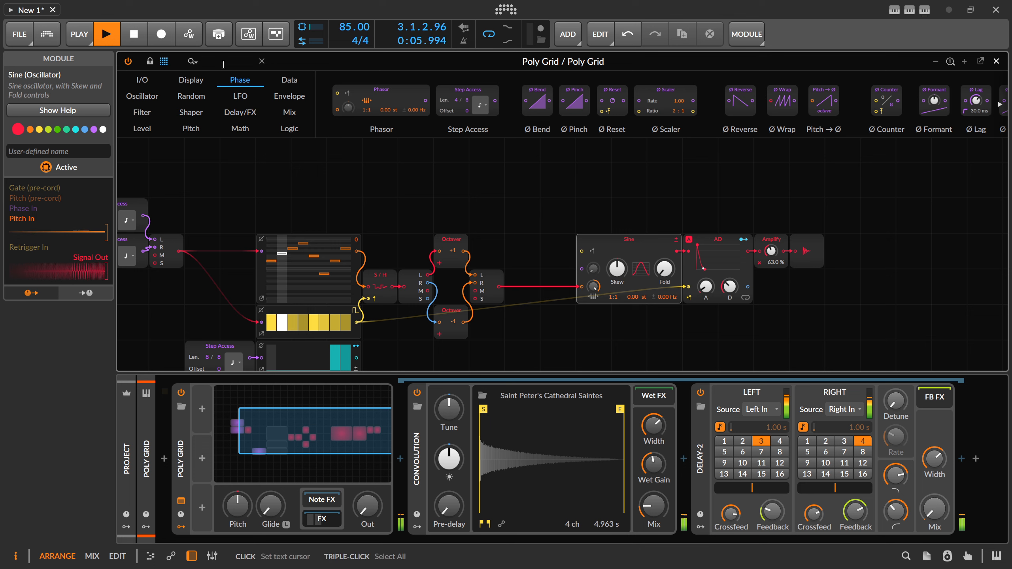
type("st")
key("BackSpace")
key("BackSpace")
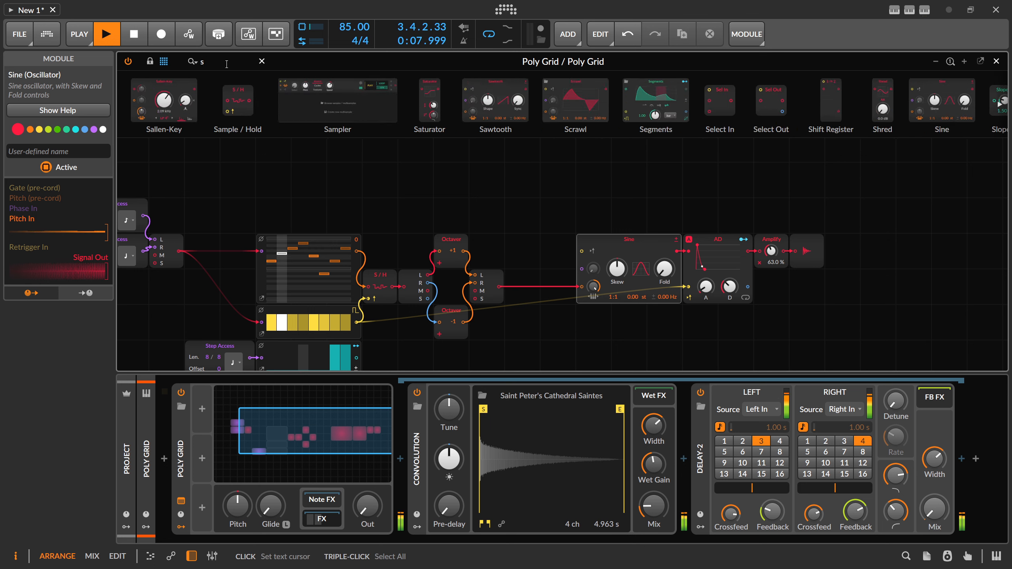
type("wi")
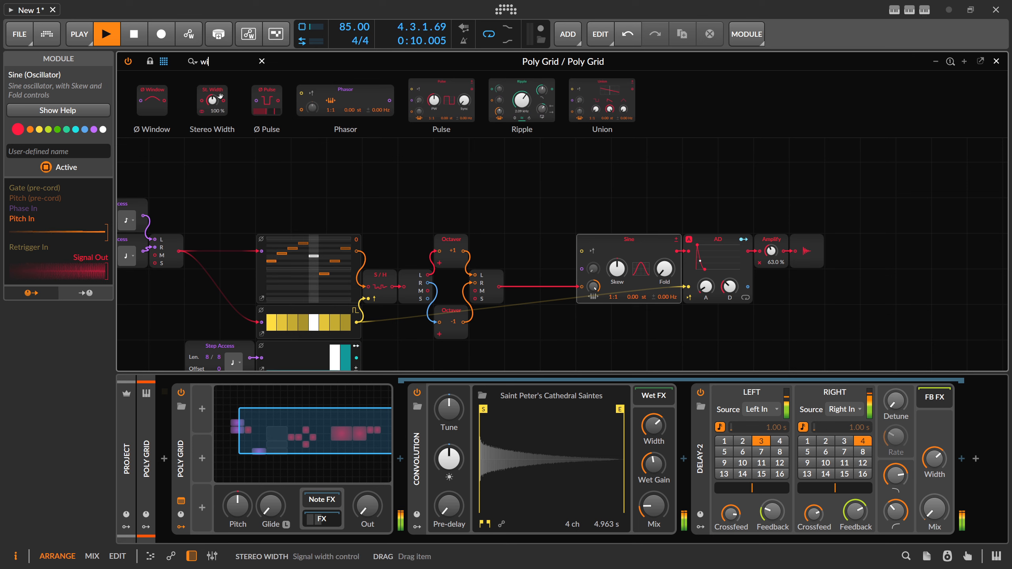
left_click_drag(211, 98, 679, 246)
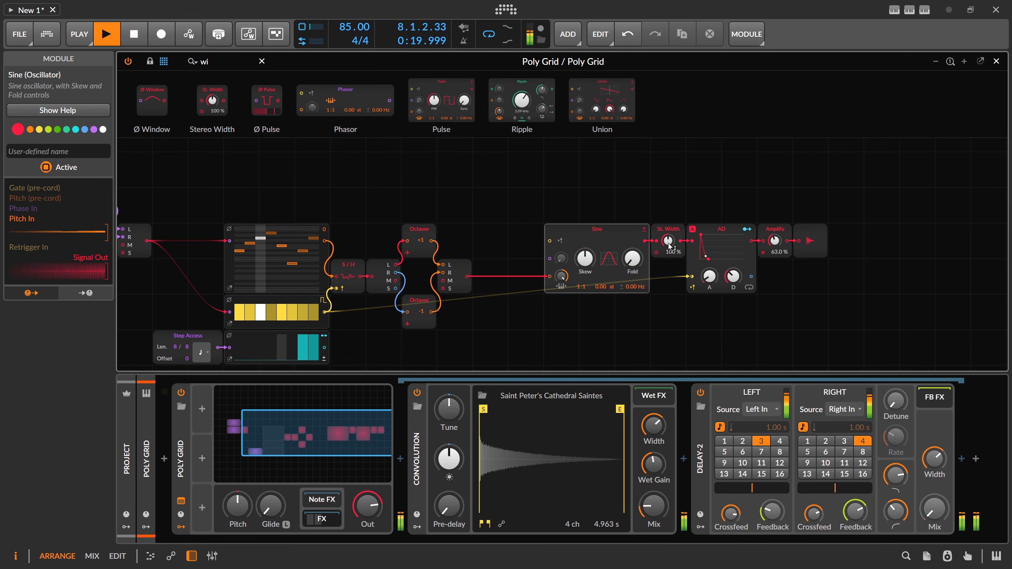
Step: Try the Stereo Width after Sine at 0%, and raise it to 60.6%
left_click_drag(669, 245, 669, 250)
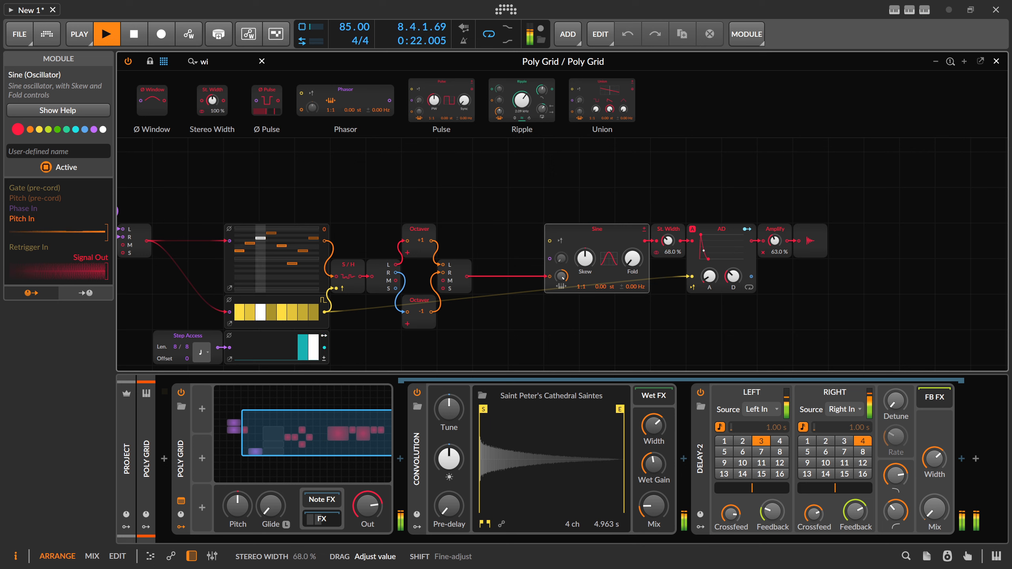
left_click_drag(669, 244, 669, 238)
left_click(658, 255)
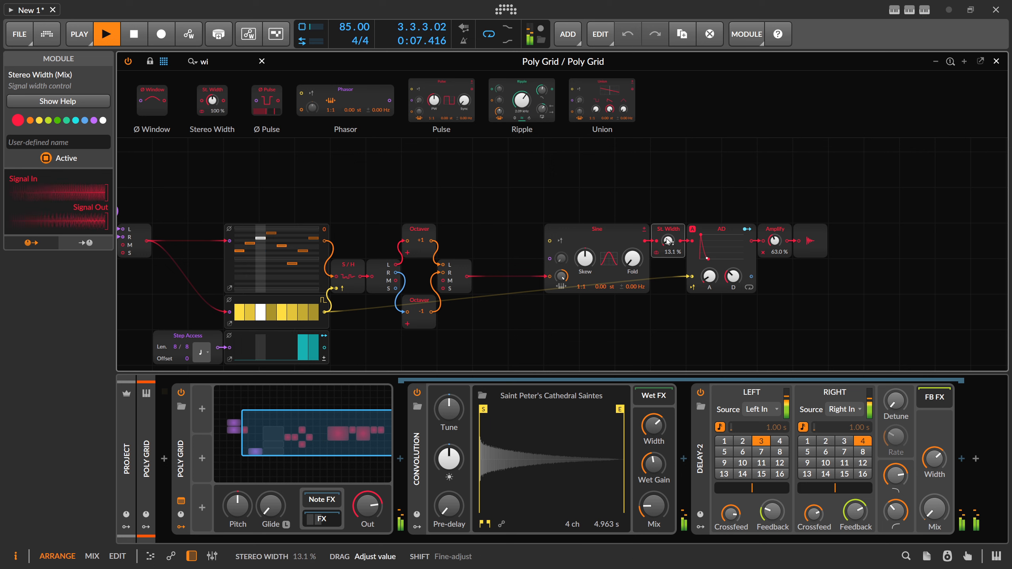
left_click_drag(666, 239, 667, 237)
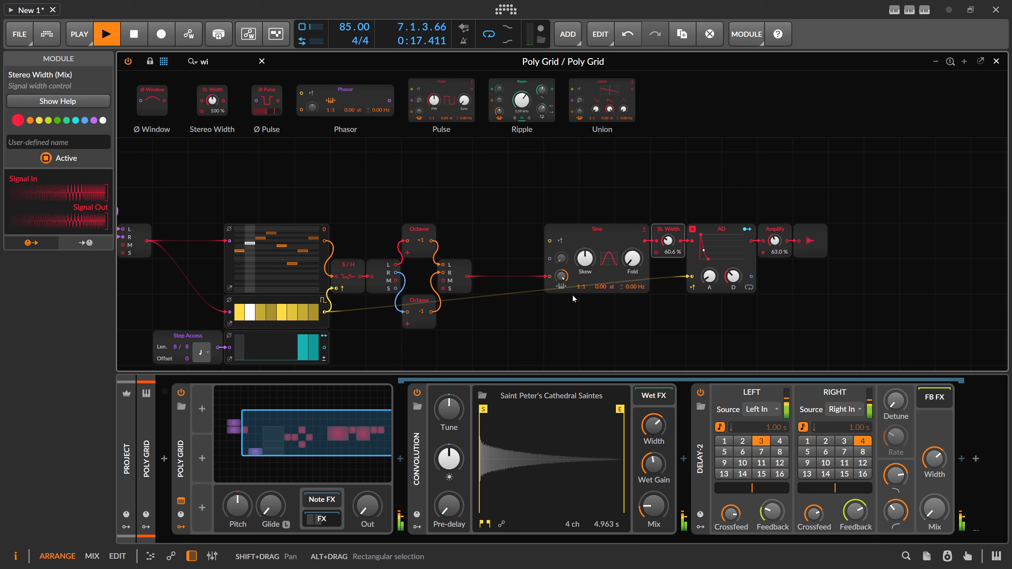
Step: Try a second Stereo Width between the Stereo Merge and Sine at 6.86% and 100%, and delete it
left_click_drag(213, 99, 486, 281)
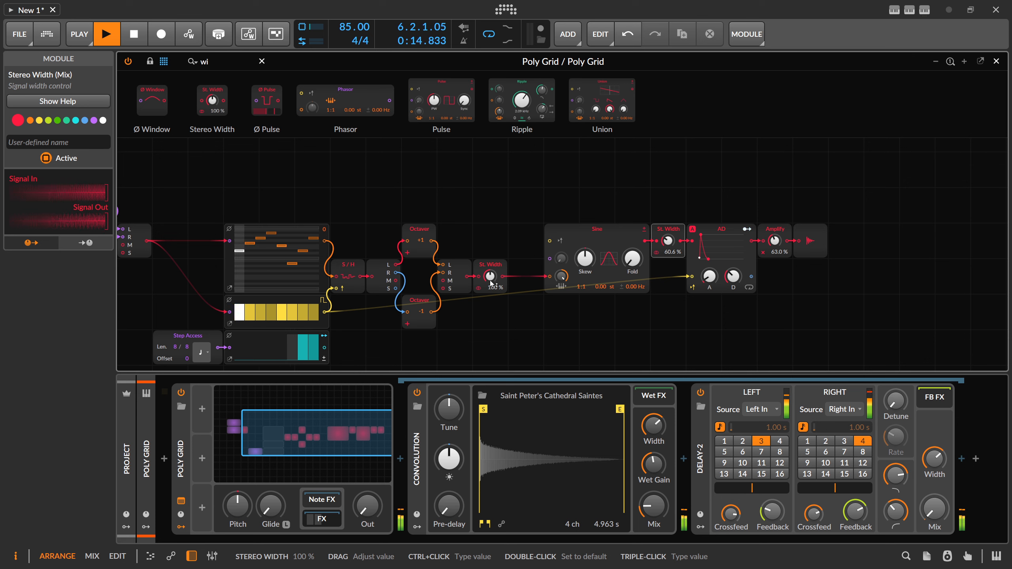
left_click(487, 268)
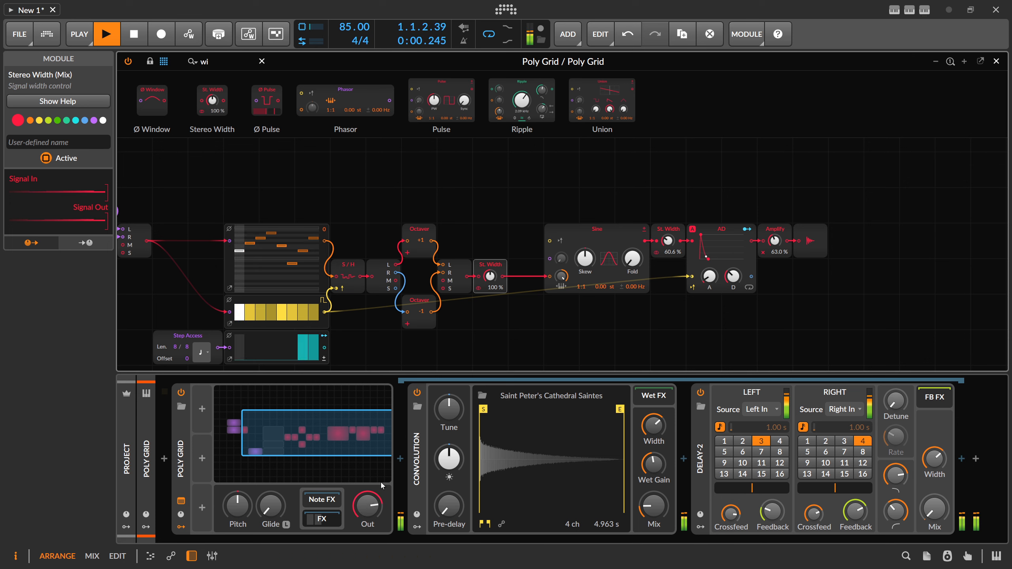
left_click_drag(493, 287, 493, 291)
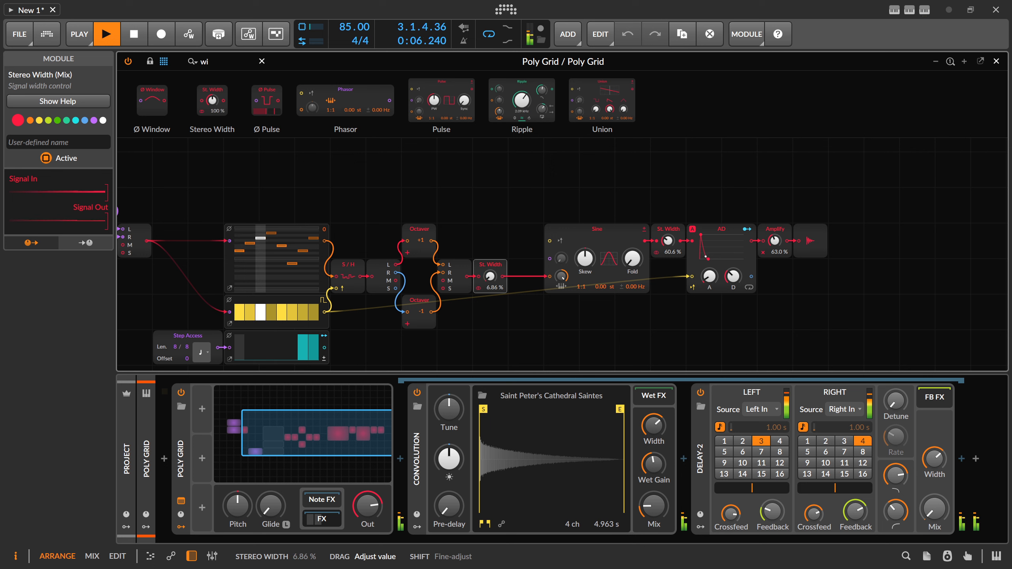
mouse_move(493, 286)
left_mouse_down()
mouse_move(491, 275)
mouse_move(489, 287)
left_mouse_up()
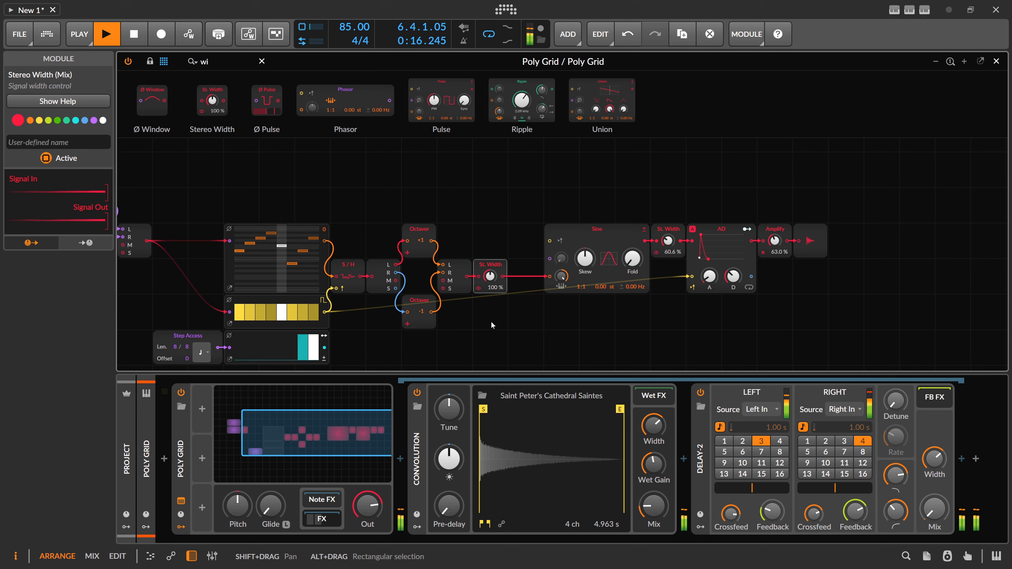
key("Delete")
Step: Raise the Convolution's Mix further and turn down the Poly Grid's output level
left_click_drag(640, 499, 640, 492)
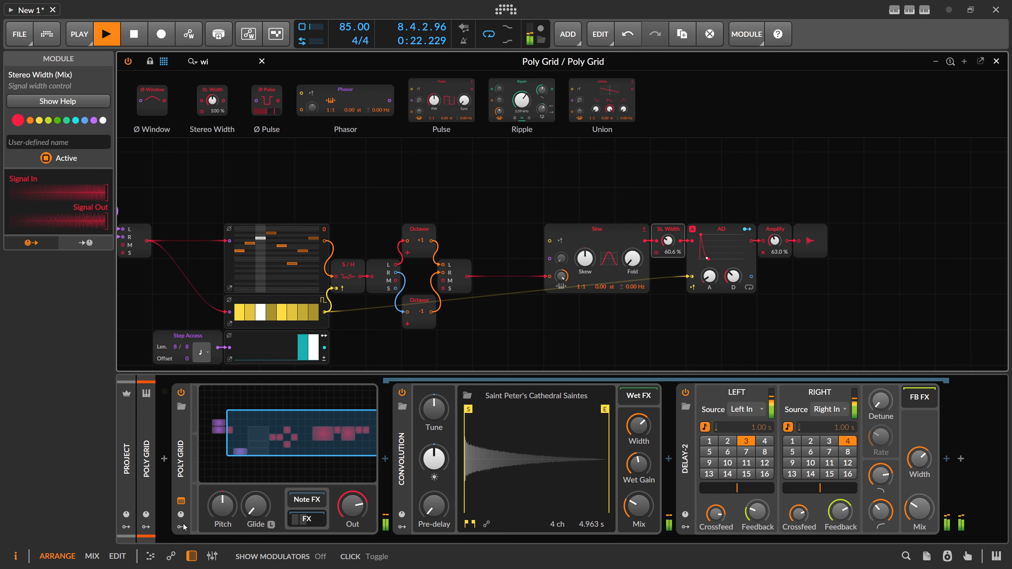
left_click_drag(279, 202, 393, 177)
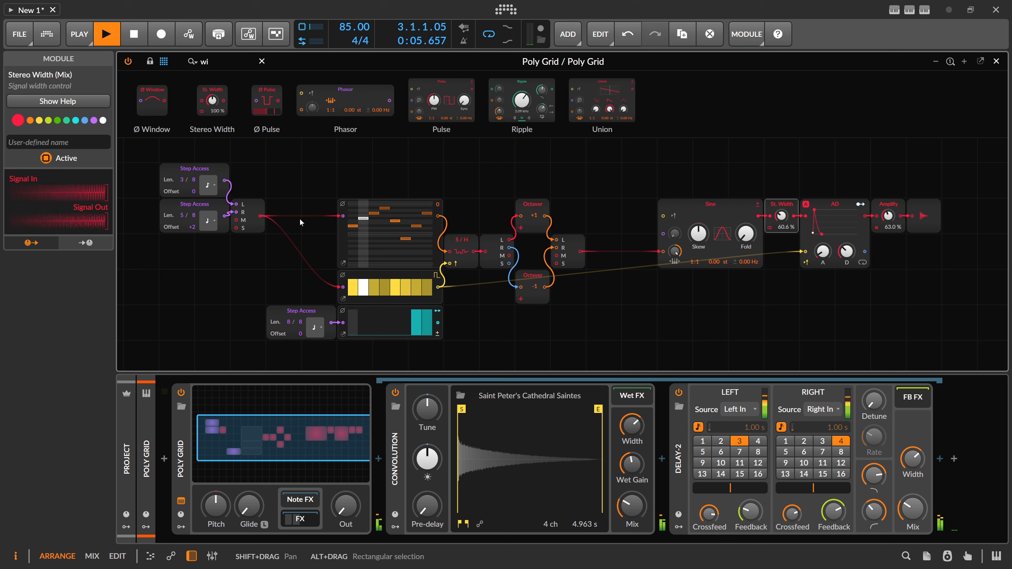
Step: Examine the signals of Pitches, Gates, Sine and the Stereo Merge fed by the two Step Access modules
left_click(342, 230)
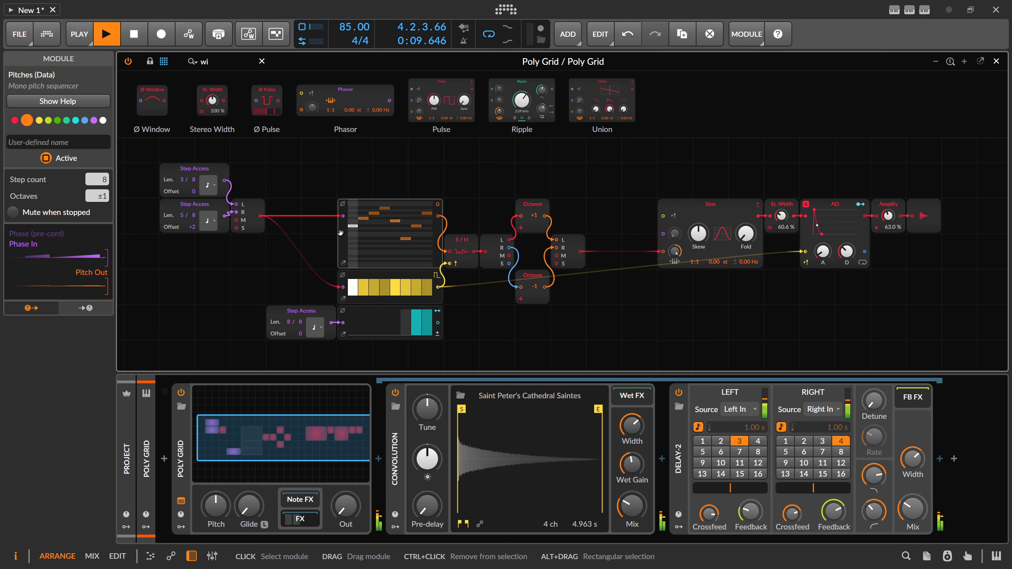
left_click(408, 277)
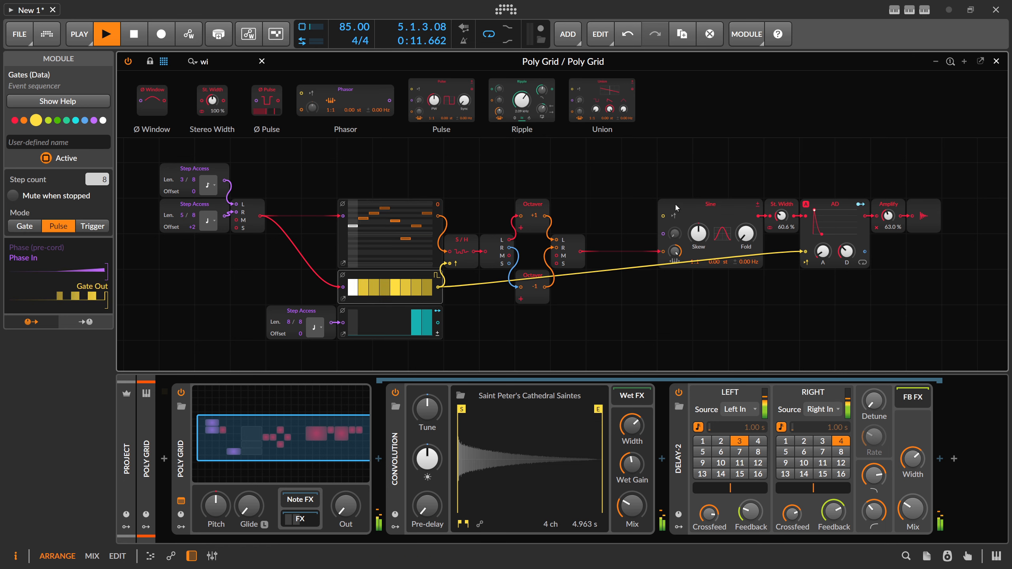
left_click(690, 209)
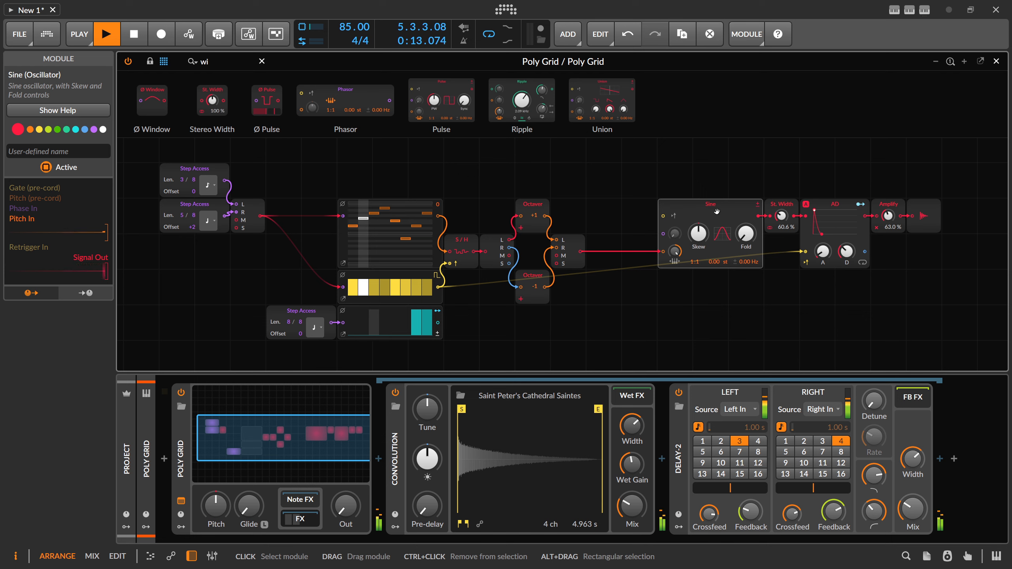
mouse_move(635, 184)
left_mouse_down()
mouse_move(712, 254)
mouse_move(728, 285)
left_mouse_up()
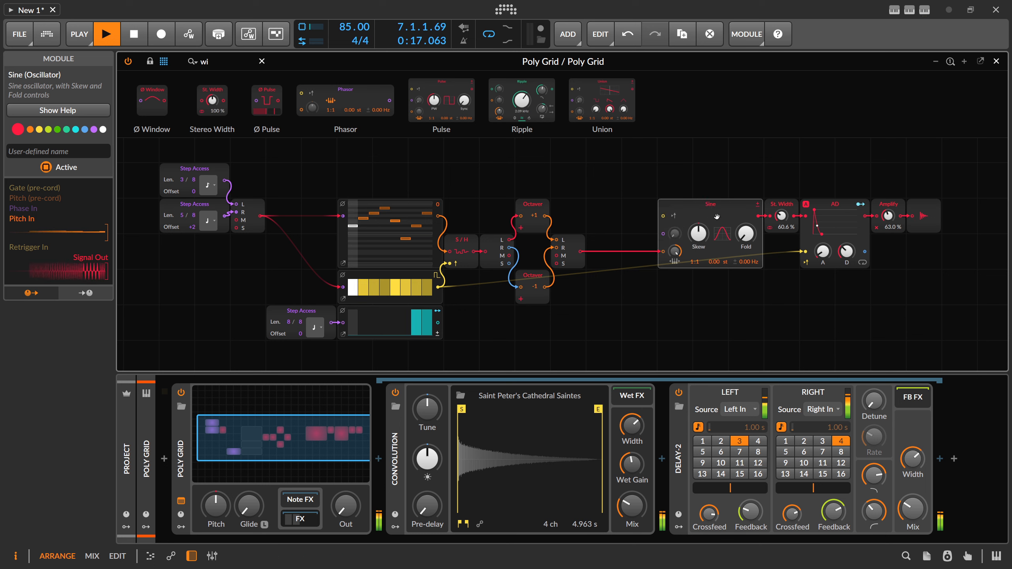
left_click(259, 215)
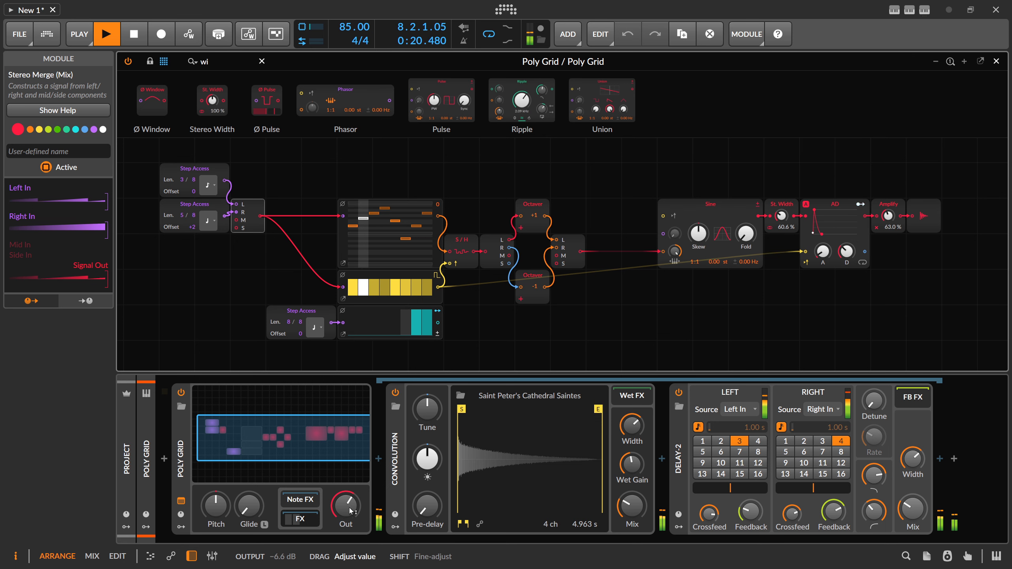
Step: Set the Sine's pitch ratio to 1:2 and lower the Poly Grid's output level
left_click_drag(240, 280, 314, 269)
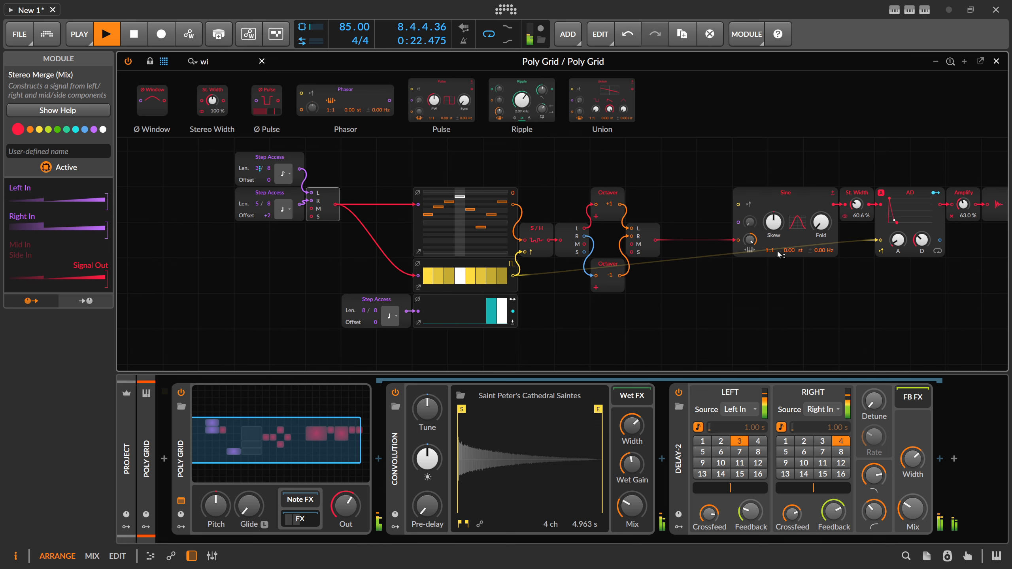
left_click_drag(771, 251, 772, 247)
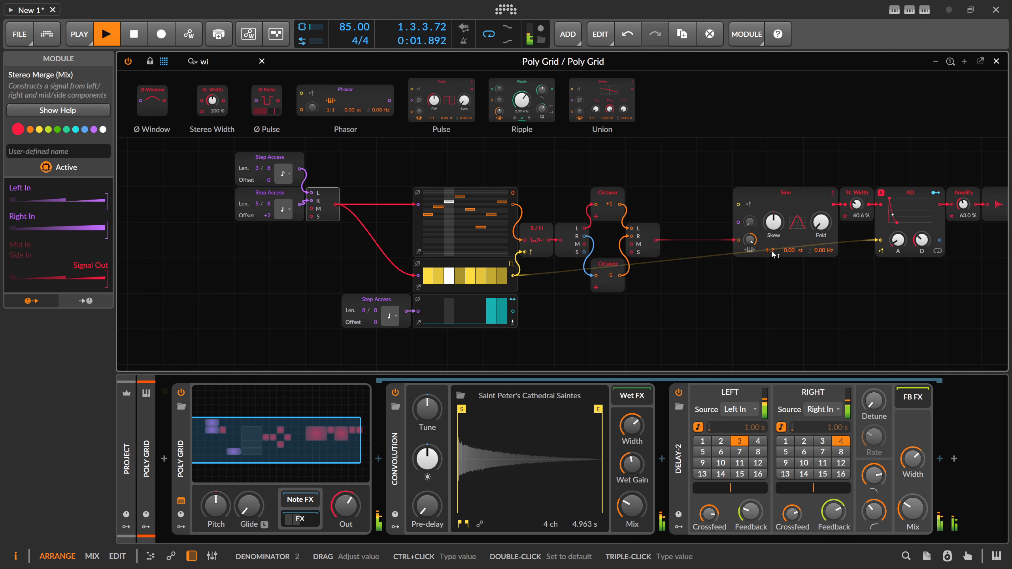
left_click_drag(345, 506, 345, 518)
Step: Move the Sine, Stereo Width, AD, Amplify and output modules together so they sit directly beside the Stereo Merge after the Octavers
left_click_drag(745, 310, 588, 318)
left_click_drag(876, 291, 570, 211)
left_click_drag(489, 183, 676, 185)
left_click_drag(417, 188, 402, 197)
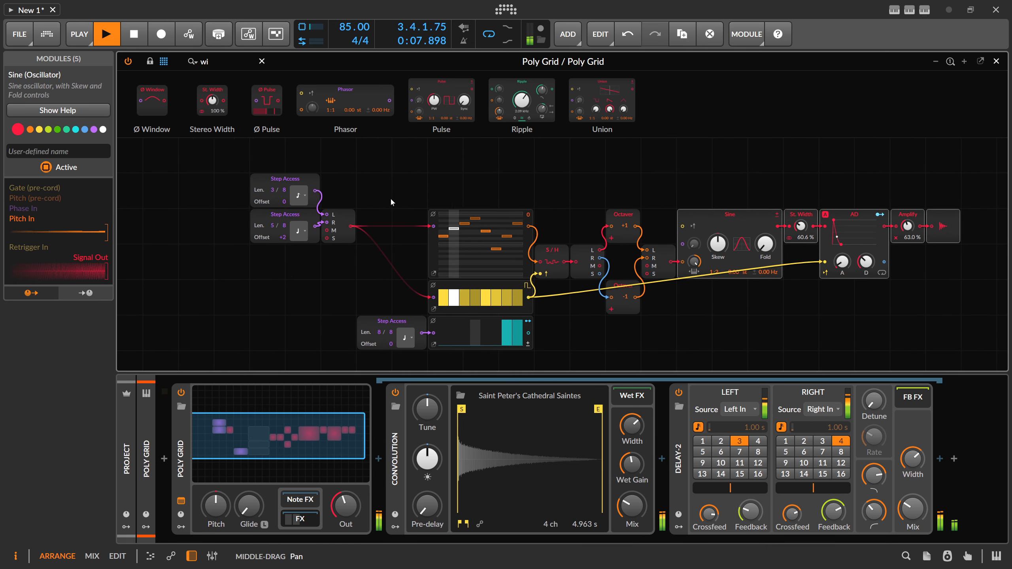
Step: Examine the phase output of the Step Access feeding R, clear the module search, and browse the Data modules
left_click(295, 215)
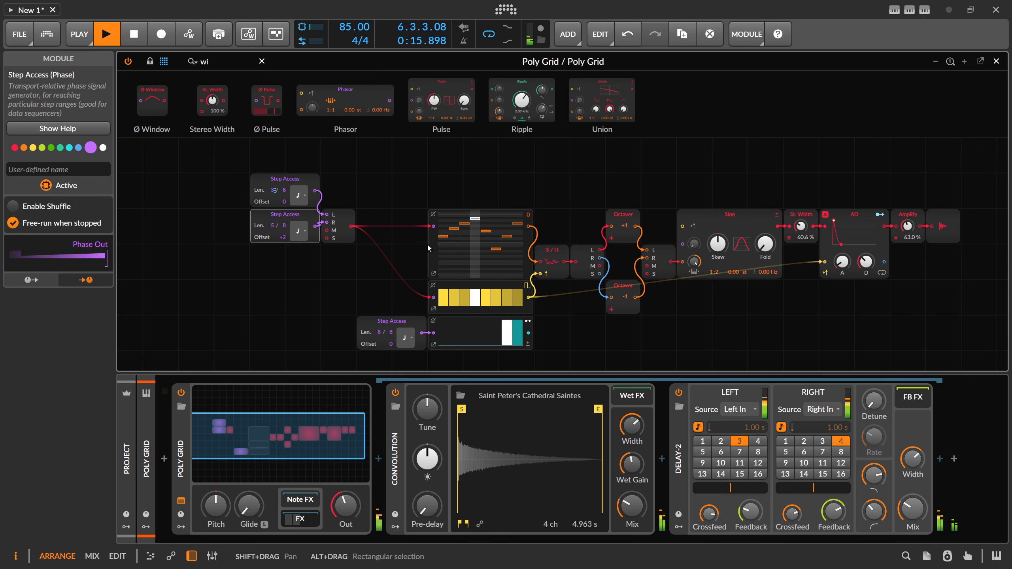
left_click(261, 62)
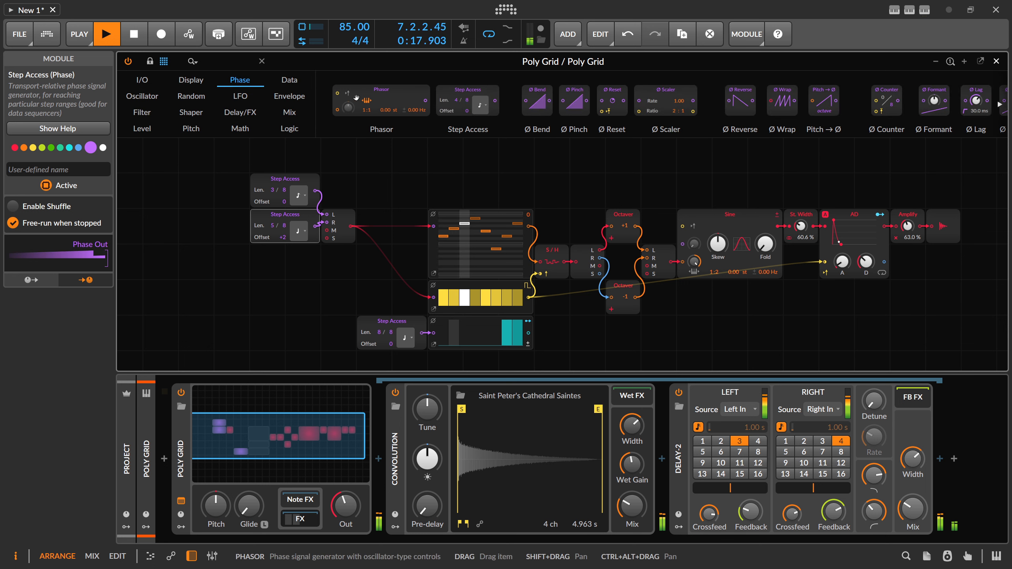
left_click(289, 80)
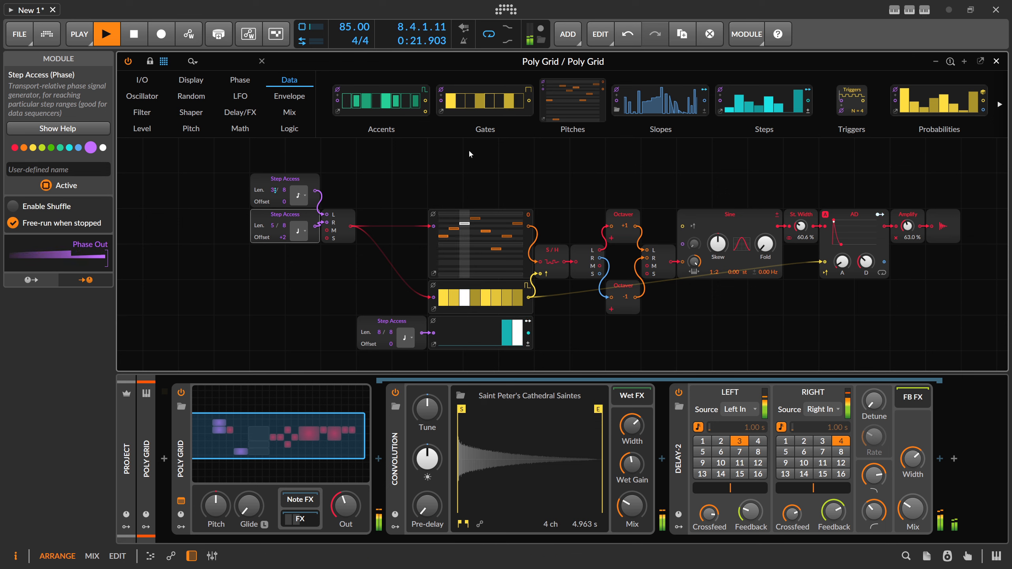
mouse_move(876, 104)
left_mouse_down()
mouse_move(657, 104)
mouse_move(868, 105)
left_mouse_up()
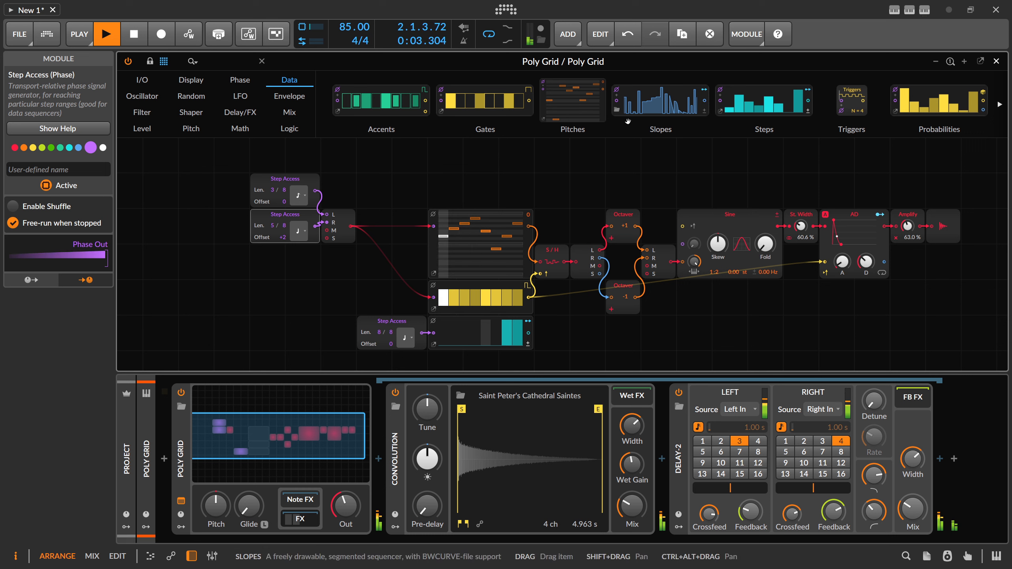